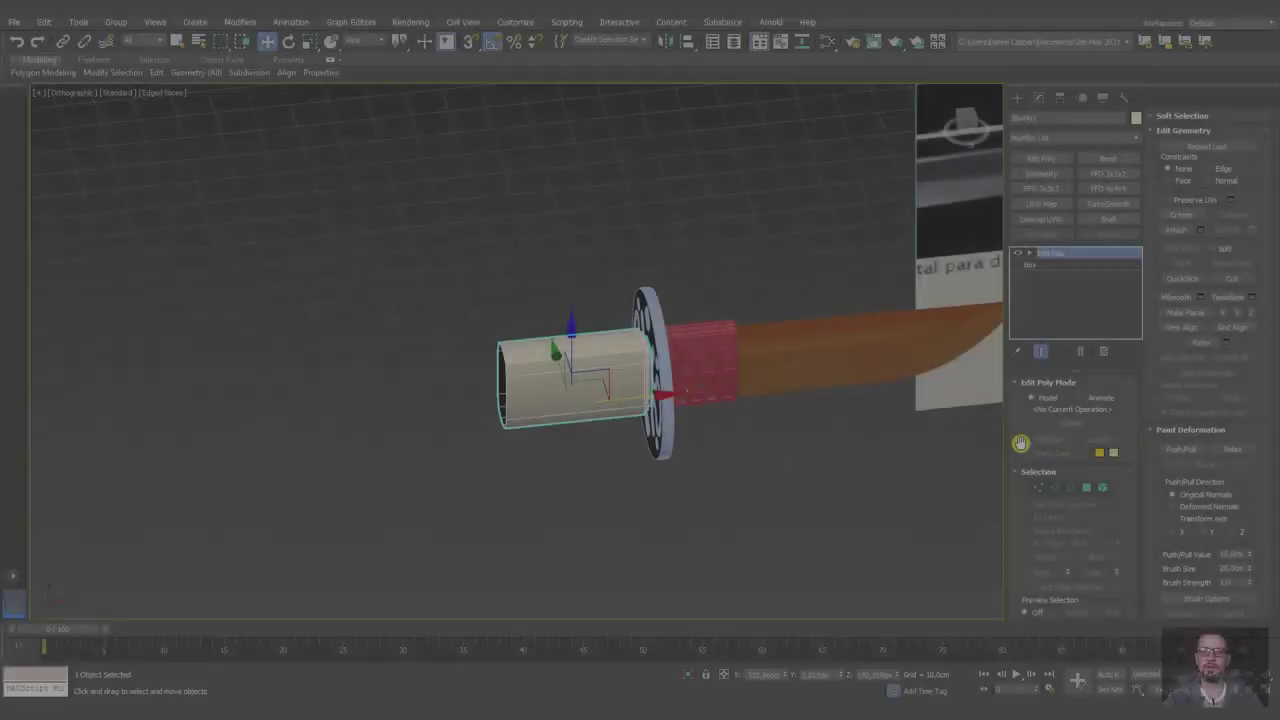
# Switch the handle box's Edit Poly modifier to Border sub-object level
pyautogui.click(1071, 487)
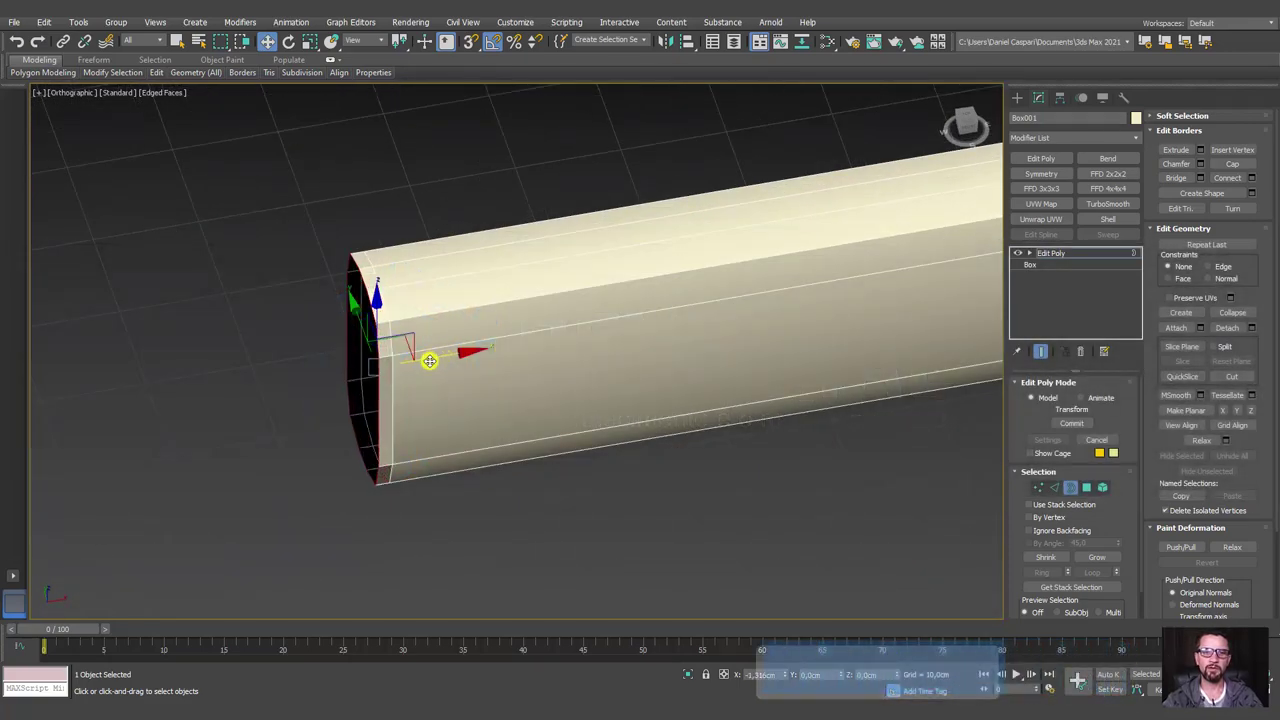
# Scale the box's open border slightly smaller to inset the end
pyautogui.keyDown('alt'); pyautogui.moveTo(428, 357); pyautogui.dragTo(434, 363, button='middle'); pyautogui.keyUp('alt')
pyautogui.press('e')
pyautogui.press('r')
pyautogui.moveTo(355, 366); pyautogui.dragTo(357, 370)
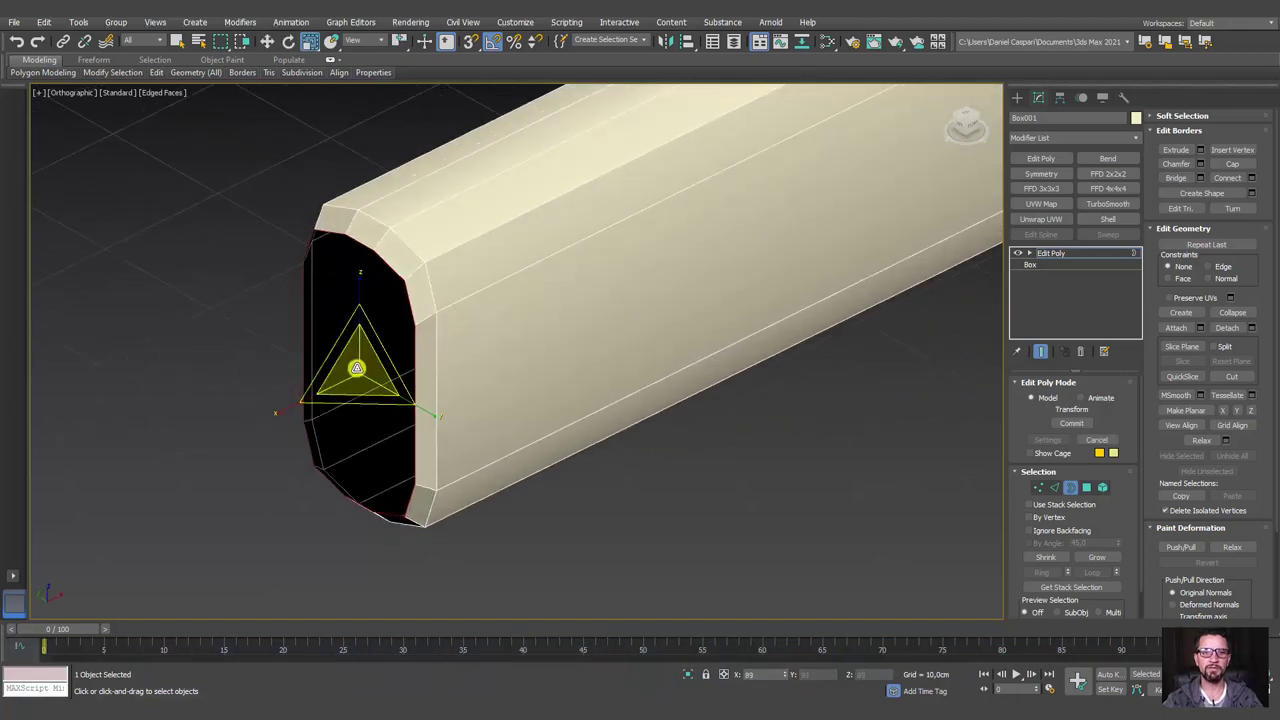
pyautogui.keyDown('alt'); pyautogui.moveTo(389, 371); pyautogui.dragTo(411, 376, button='middle'); pyautogui.keyUp('alt')
pyautogui.moveTo(414, 366); pyautogui.dragTo(386, 366)
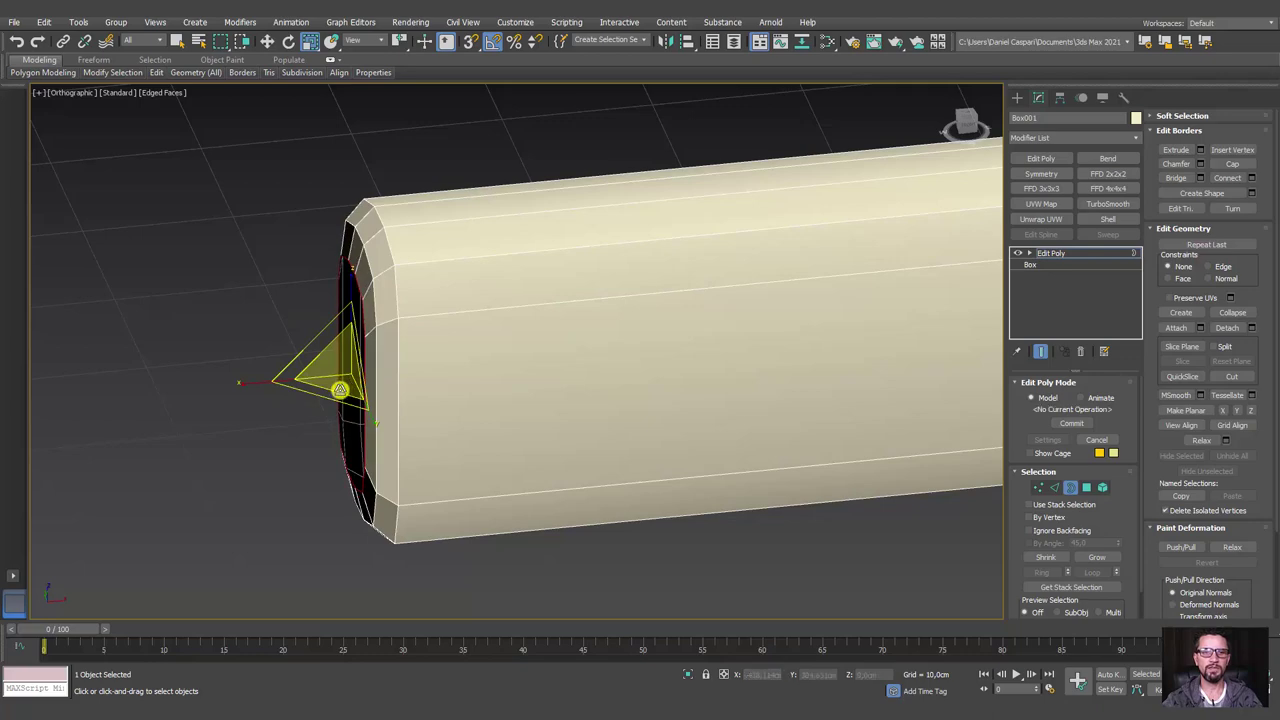
pyautogui.moveTo(350, 362)
pyautogui.keyDown('alt'); pyautogui.mouseDown(button='middle')
pyautogui.moveTo(608, 385)
pyautogui.moveTo(623, 366)
pyautogui.moveTo(560, 370)
pyautogui.mouseUp(button='middle'); pyautogui.keyUp('alt')
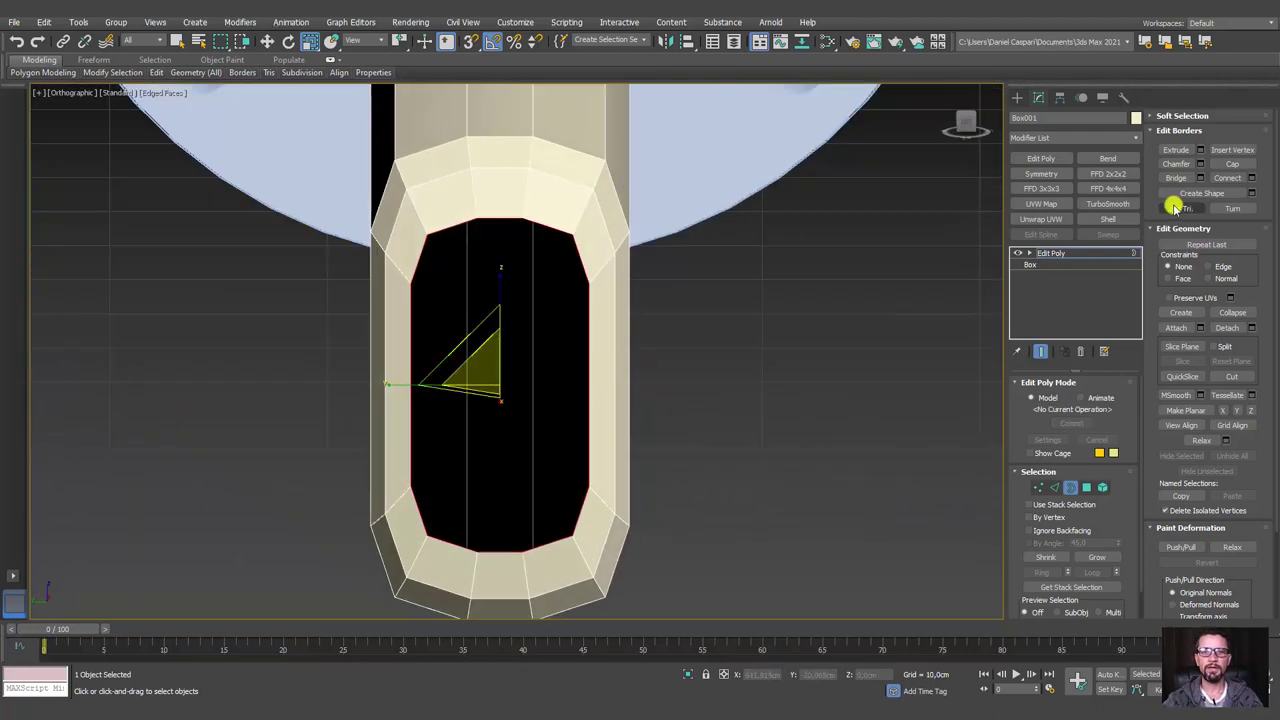
# Cap the inset end closed and bring up the Object Color palette
pyautogui.click(1230, 163)
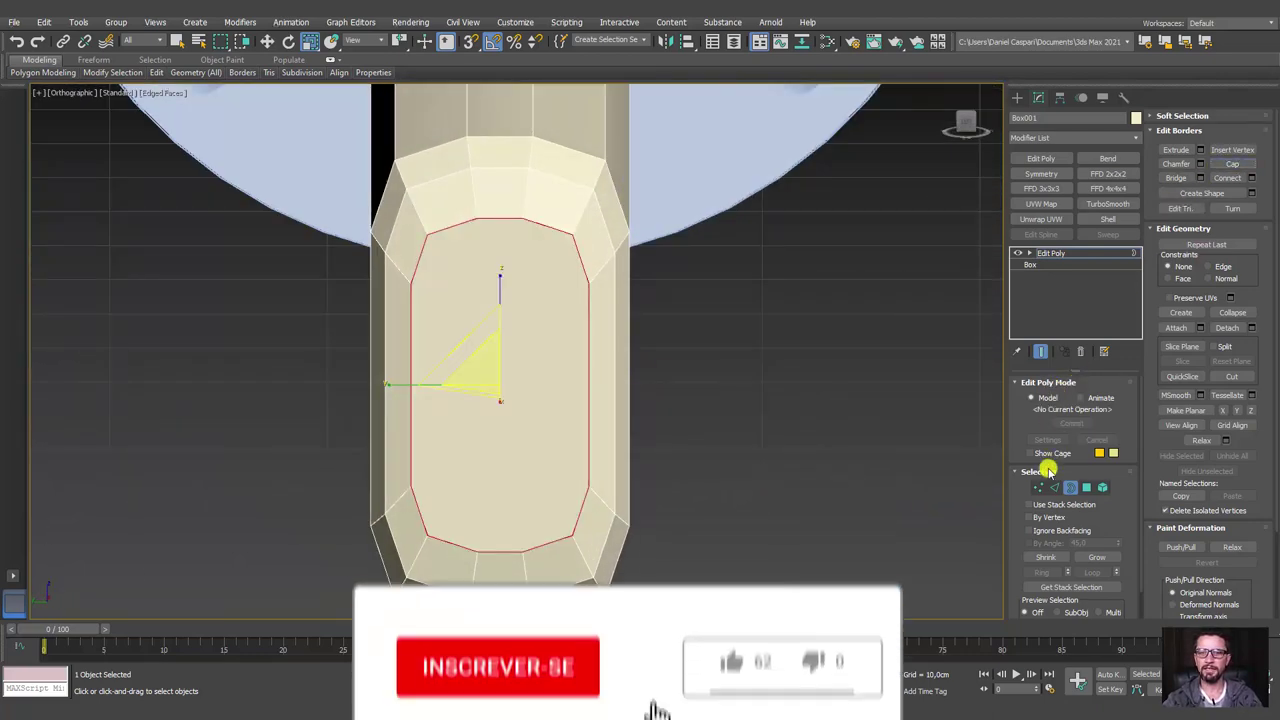
pyautogui.click(1038, 487)
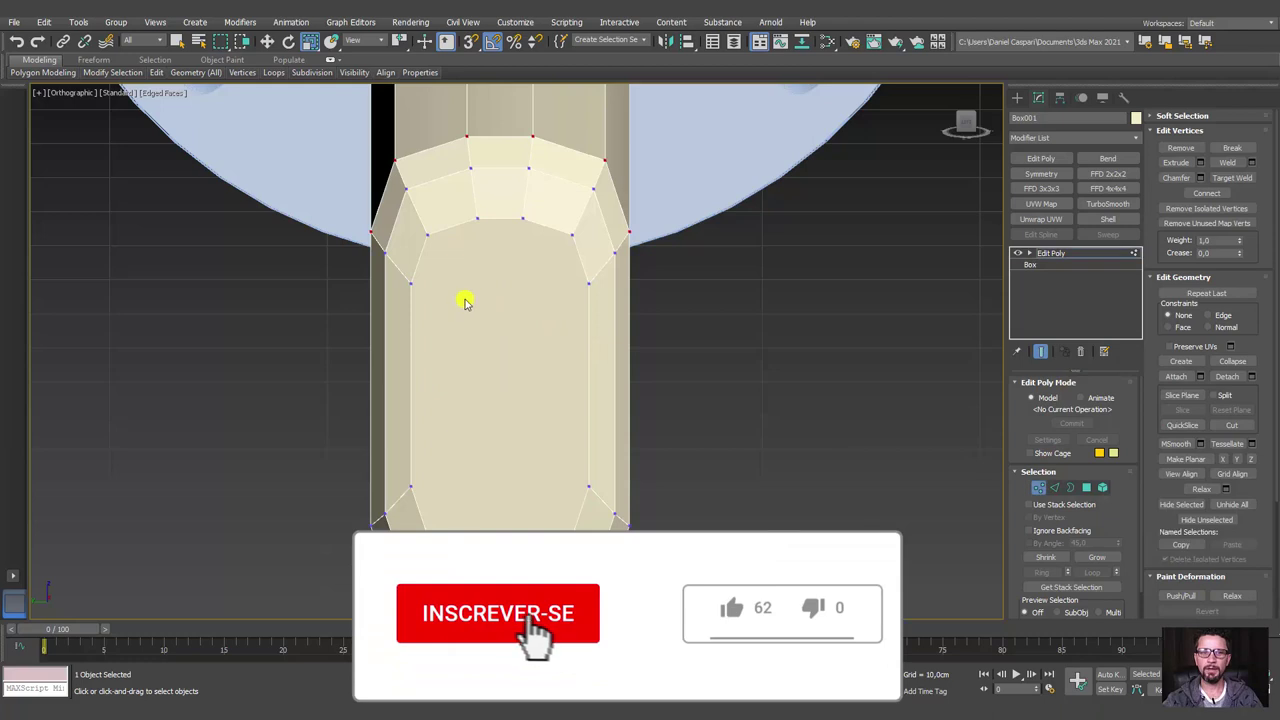
pyautogui.click(1135, 117)
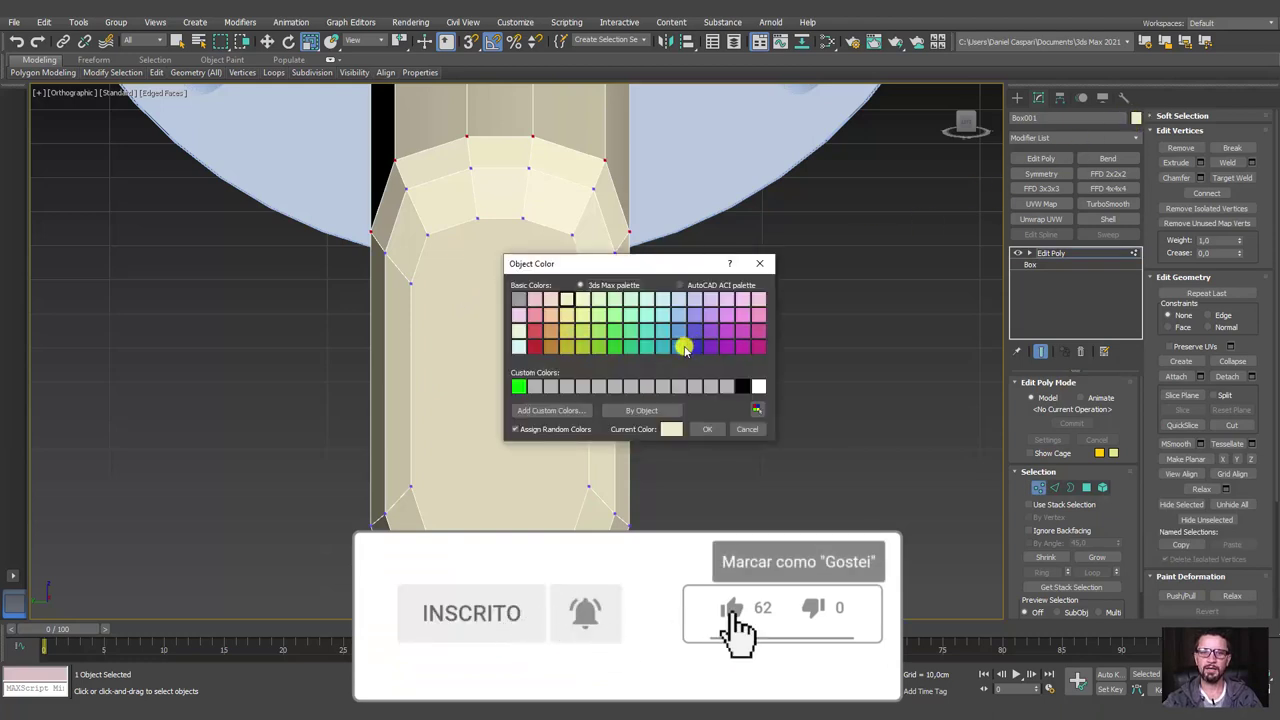
# Make the box dark blue and connect the cap's two lower vertices with an edge
pyautogui.click(694, 347)
pyautogui.click(705, 429)
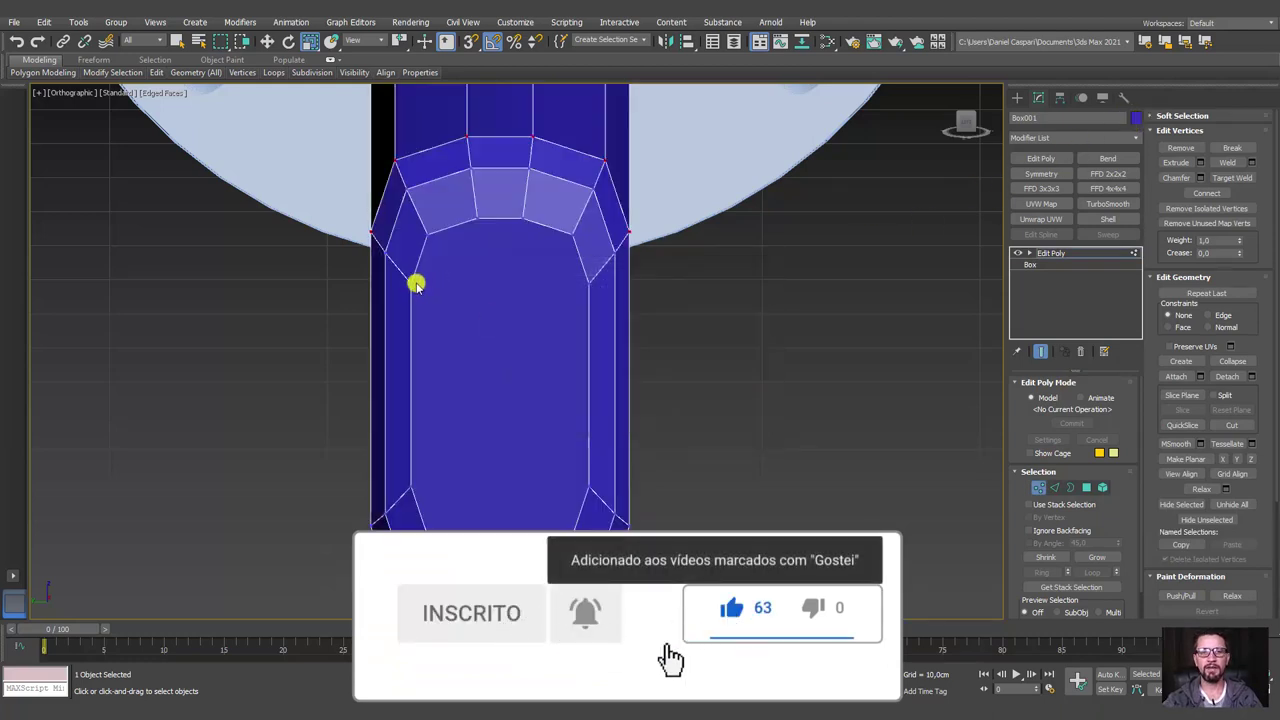
pyautogui.click(411, 284)
pyautogui.keyDown('ctrl'); pyautogui.click(588, 285); pyautogui.keyUp('ctrl')
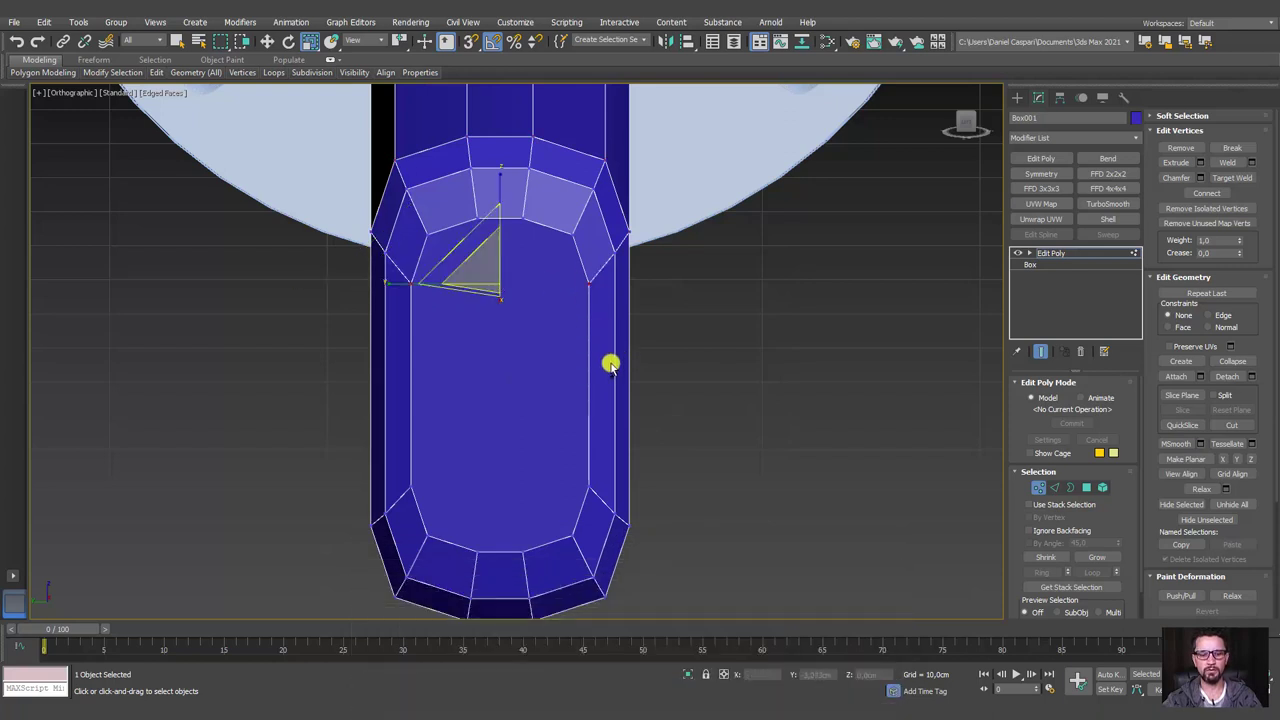
pyautogui.click(590, 488)
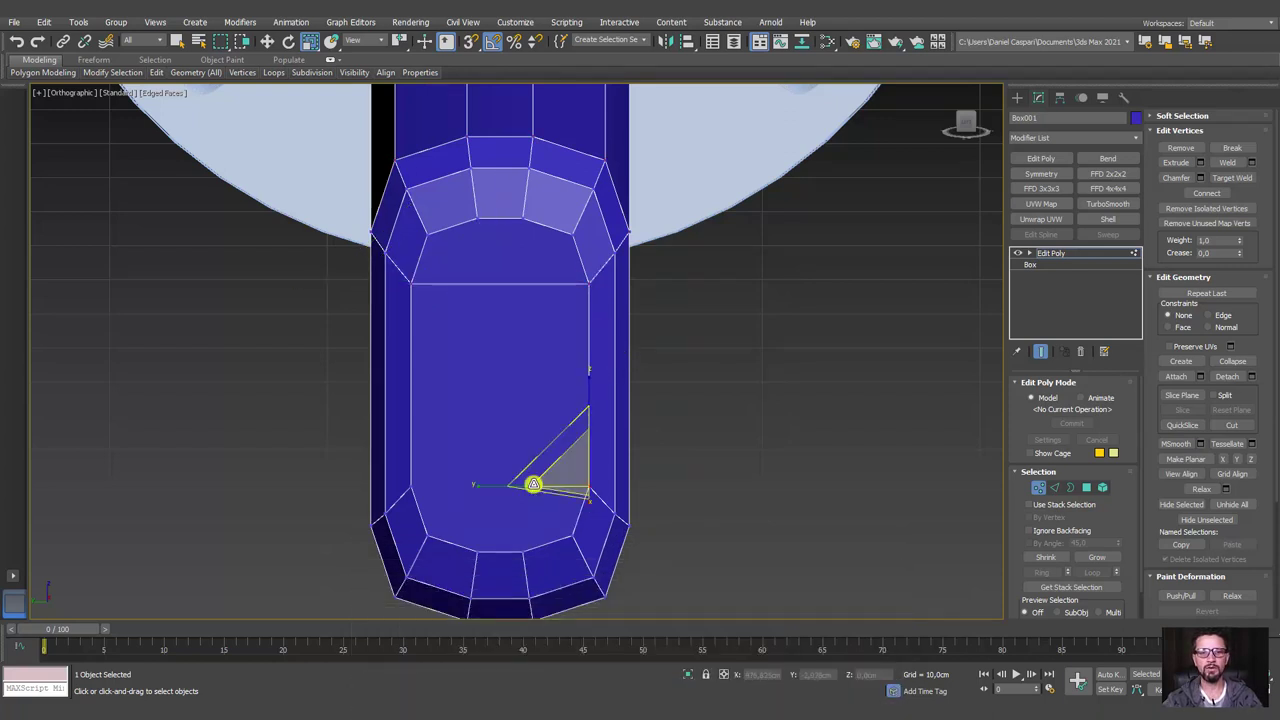
pyautogui.keyDown('ctrl'); pyautogui.click(410, 489); pyautogui.keyUp('ctrl')
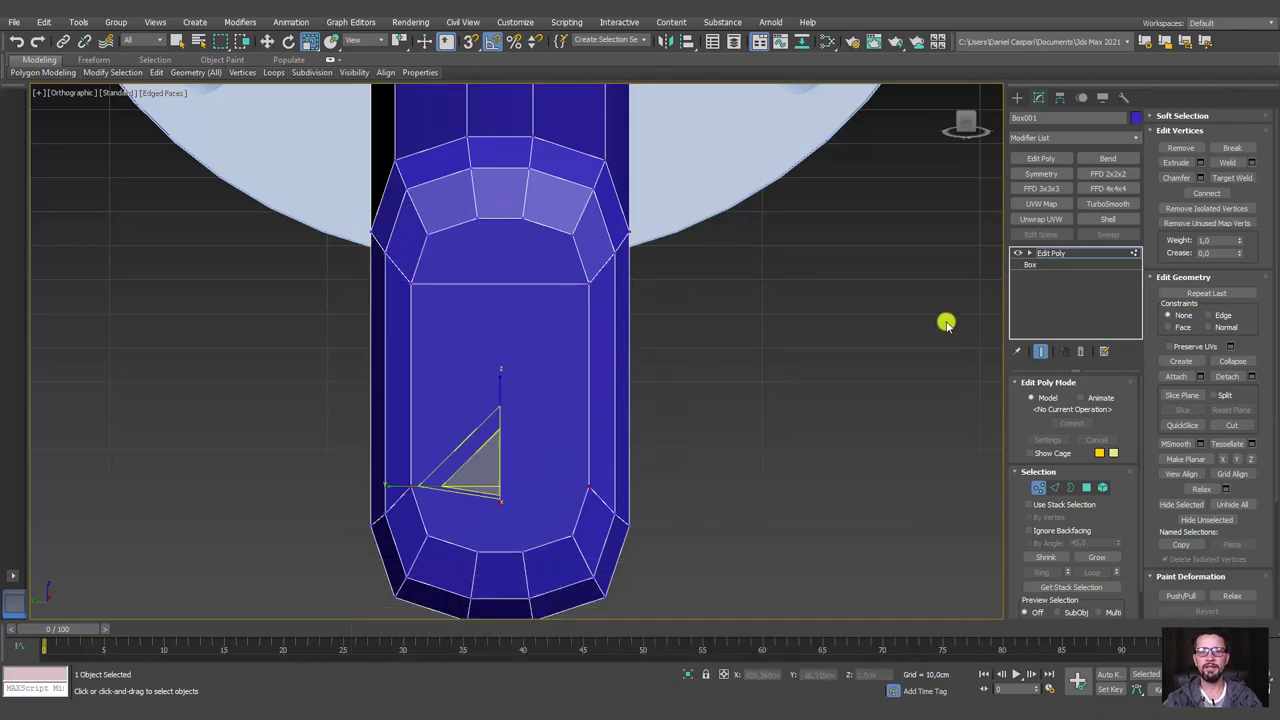
pyautogui.click(1207, 192)
# With vertex snapping on, cut a vertical edge from the cap's bottom to its top vertex
pyautogui.keyDown('alt'); pyautogui.moveTo(608, 351); pyautogui.dragTo(622, 326, button='middle'); pyautogui.keyUp('alt')
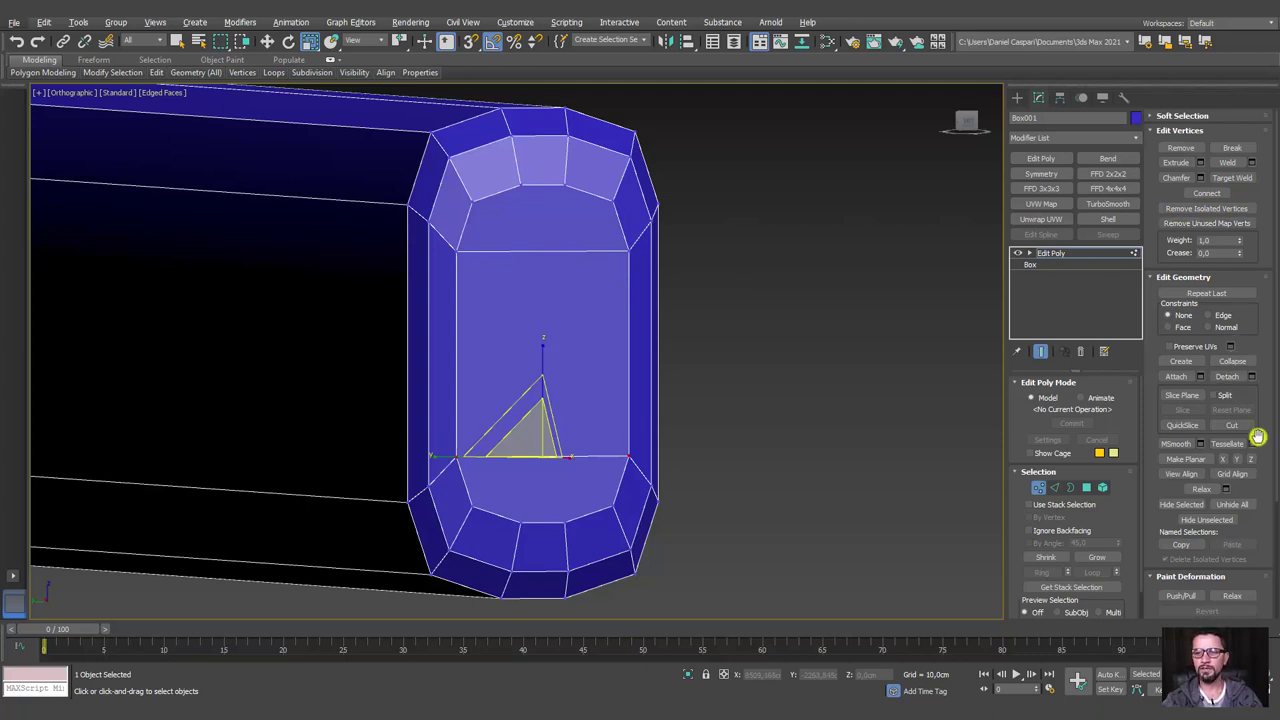
pyautogui.moveTo(1241, 494); pyautogui.dragTo(1237, 423)
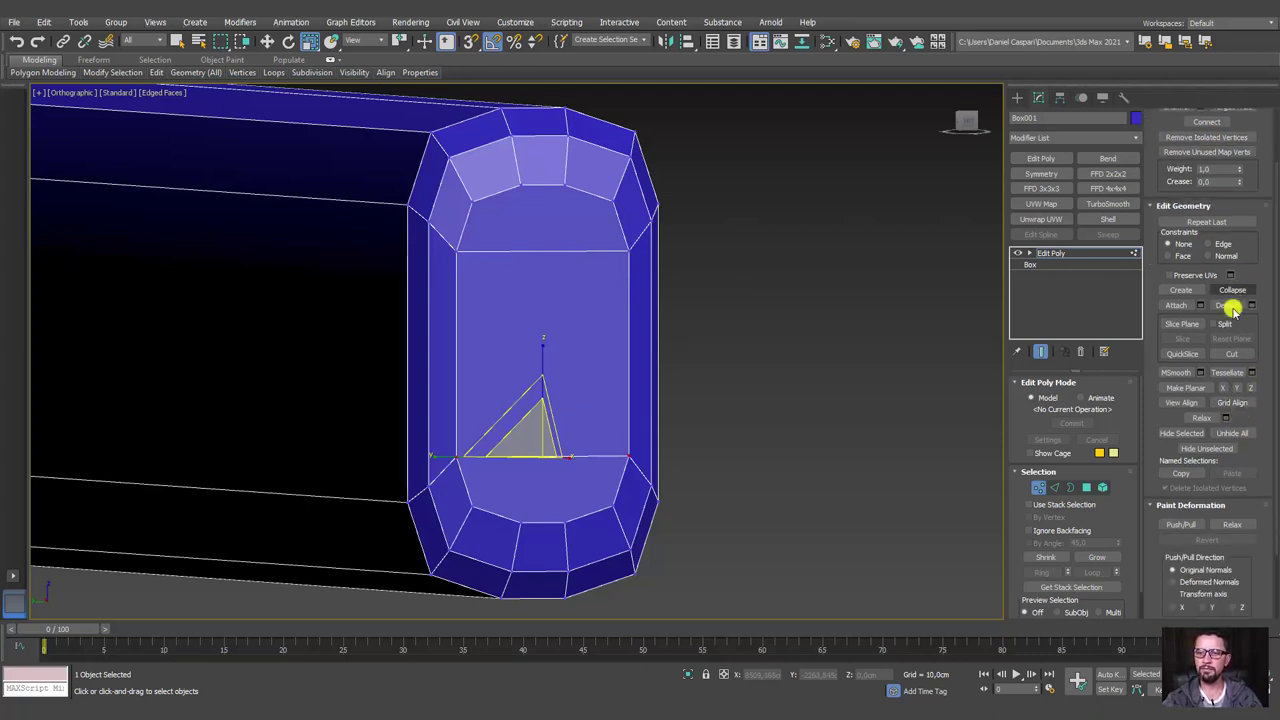
pyautogui.click(1230, 352)
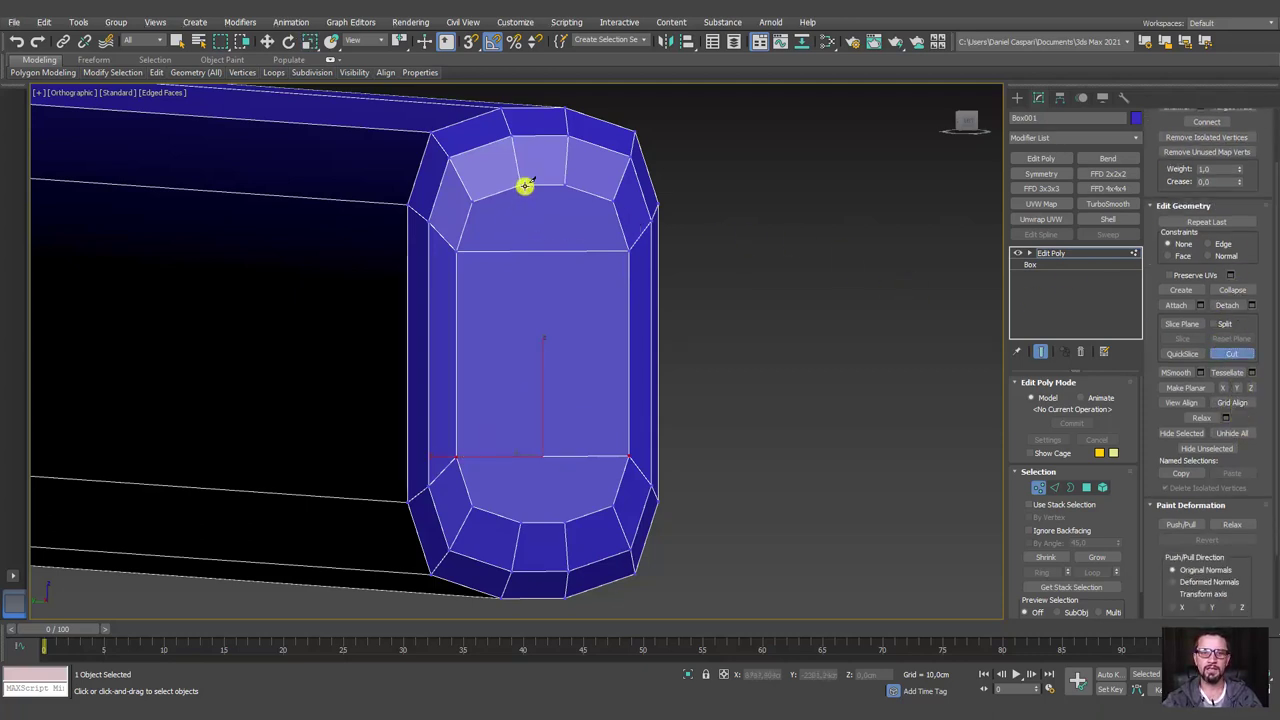
pyautogui.click(521, 517)
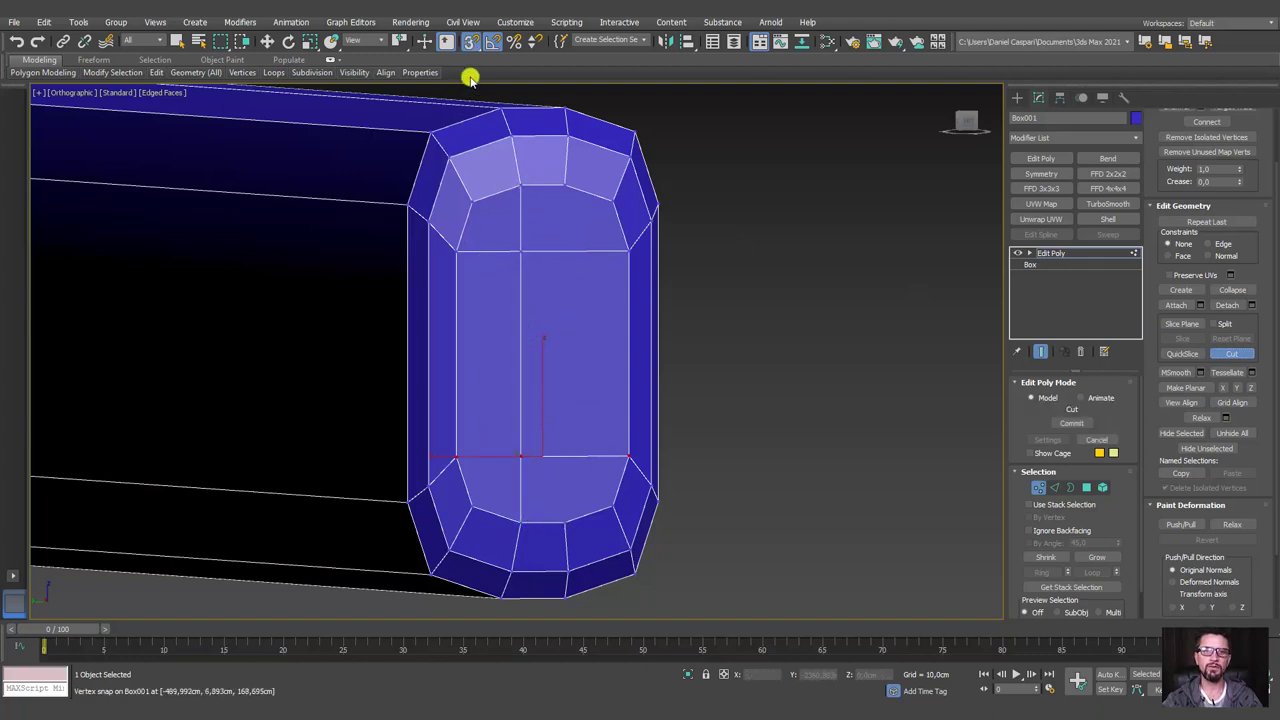
pyautogui.click(473, 44)
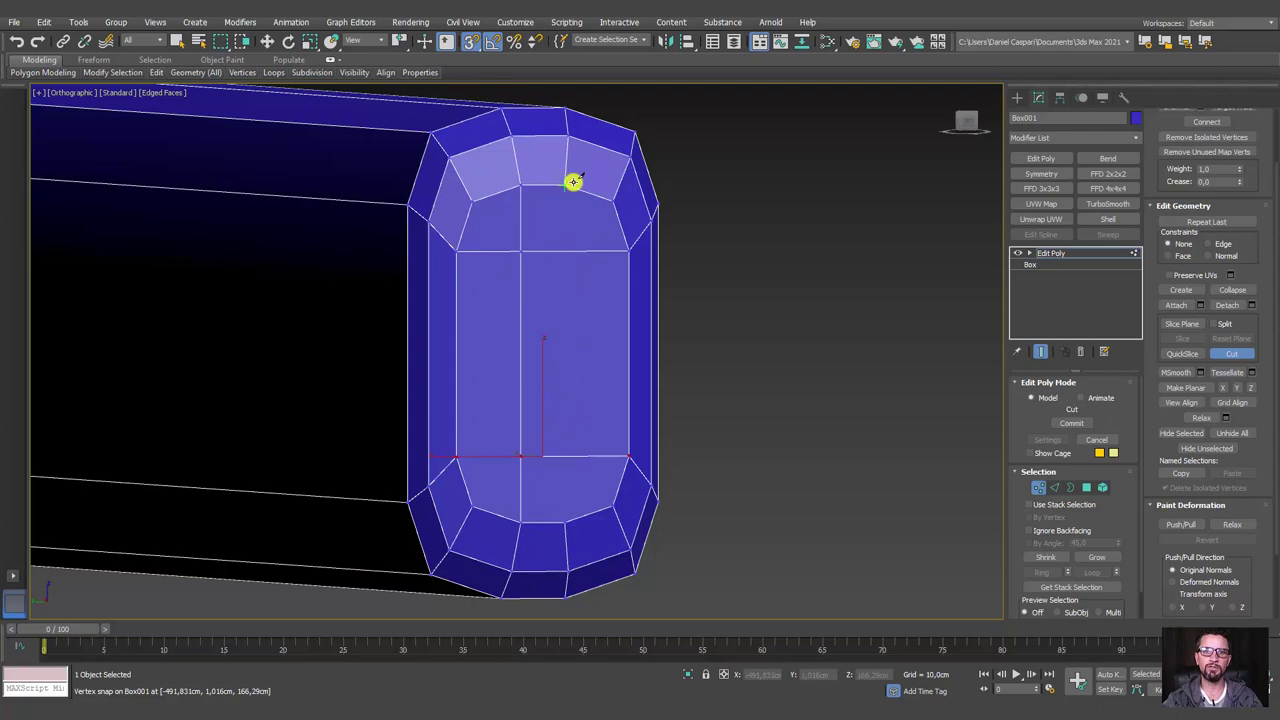
pyautogui.click(571, 183)
pyautogui.click(568, 521)
pyautogui.rightClick(574, 494)
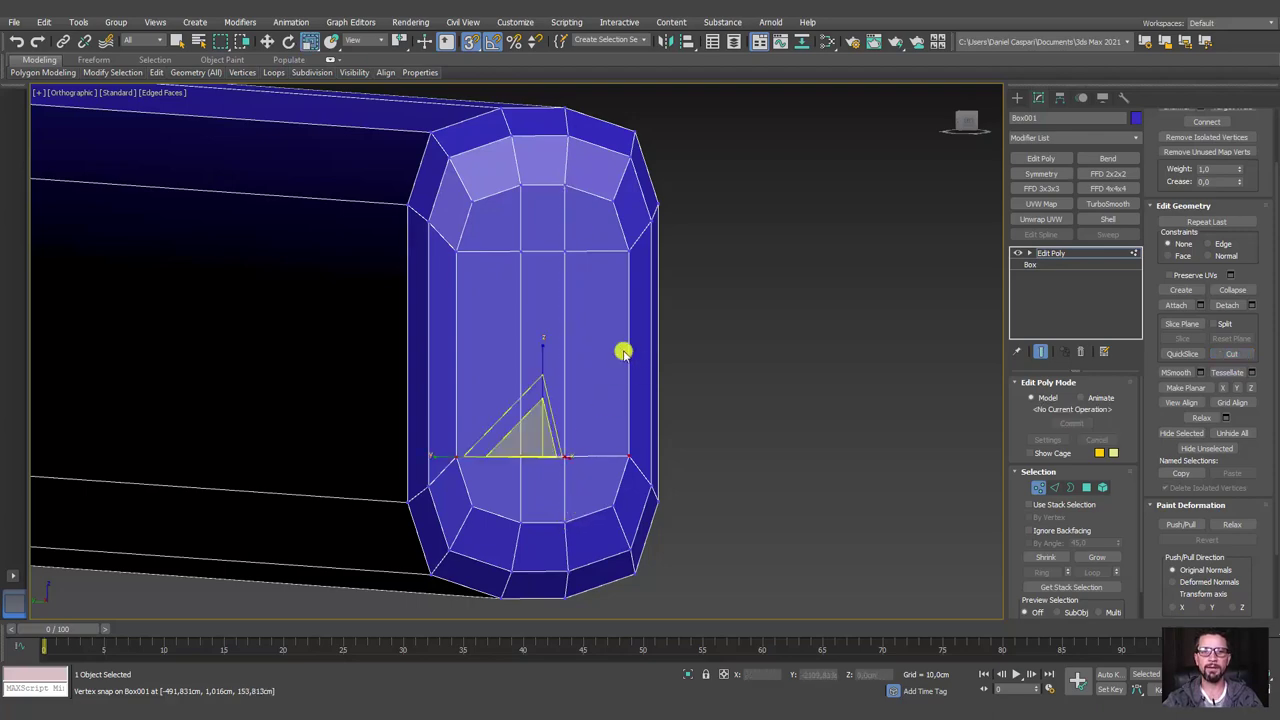
pyautogui.moveTo(622, 352)
pyautogui.keyDown('alt'); pyautogui.mouseDown(button='middle')
pyautogui.moveTo(680, 366)
pyautogui.moveTo(757, 337)
pyautogui.moveTo(985, 415)
pyautogui.mouseUp(button='middle'); pyautogui.keyUp('alt')
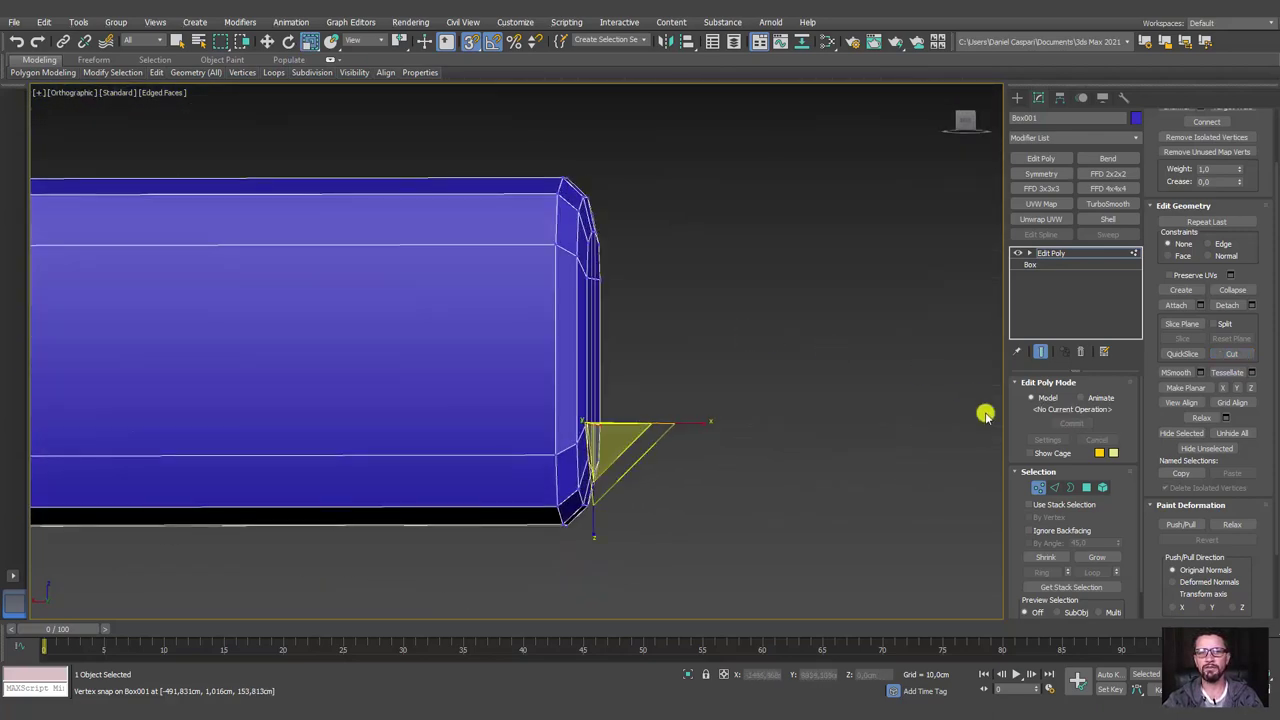
# Connect the handle's lengthwise edges into a new loop and slide it near the far end
pyautogui.scroll(-2, 940, 400)
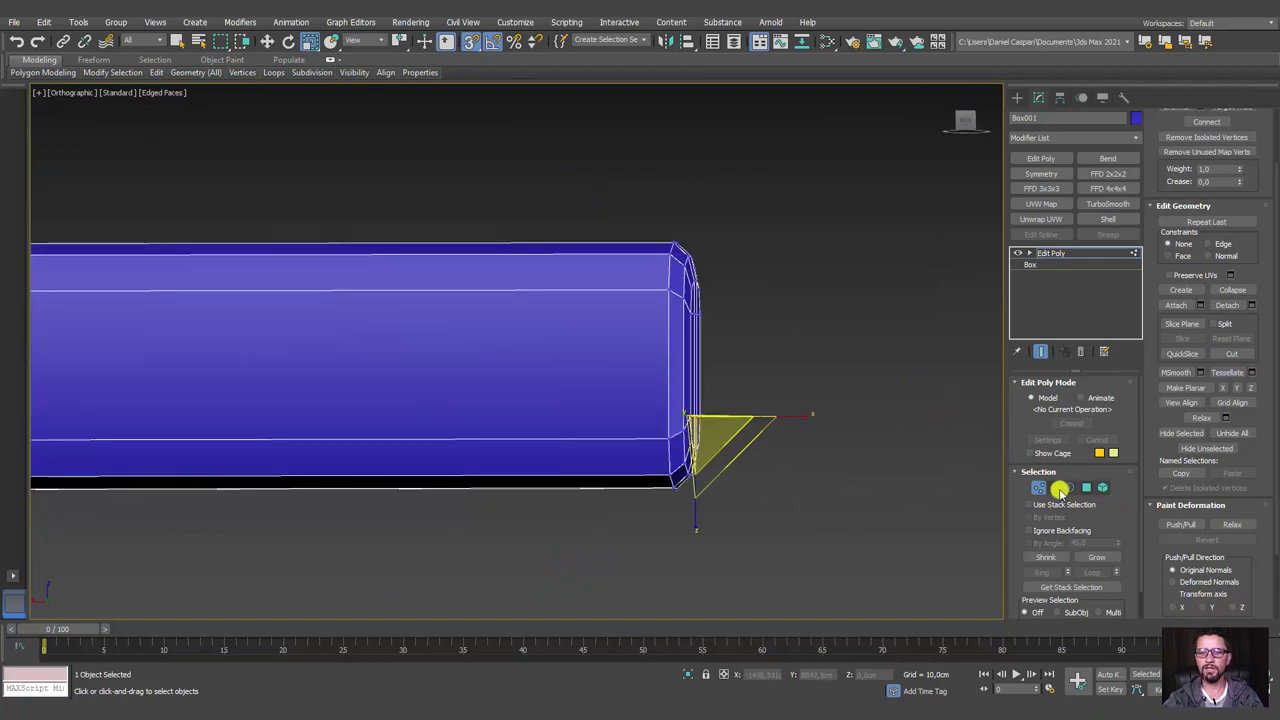
pyautogui.click(1057, 487)
pyautogui.moveTo(573, 164); pyautogui.dragTo(514, 650)
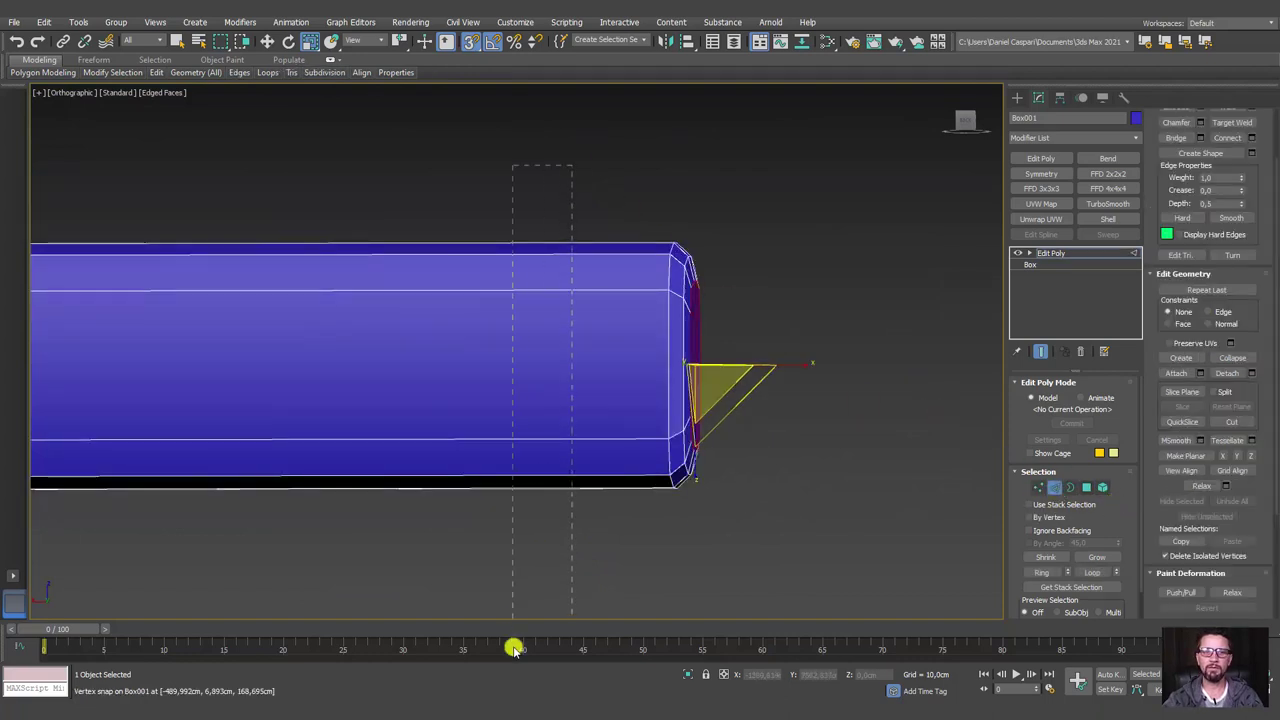
pyautogui.click(1226, 138)
pyautogui.press('w')
pyautogui.scroll(-3, 571, 289)
pyautogui.moveTo(571, 289)
pyautogui.keyDown('alt'); pyautogui.mouseDown(button='middle')
pyautogui.moveTo(700, 371)
pyautogui.moveTo(572, 390)
pyautogui.mouseUp(button='middle'); pyautogui.keyUp('alt')
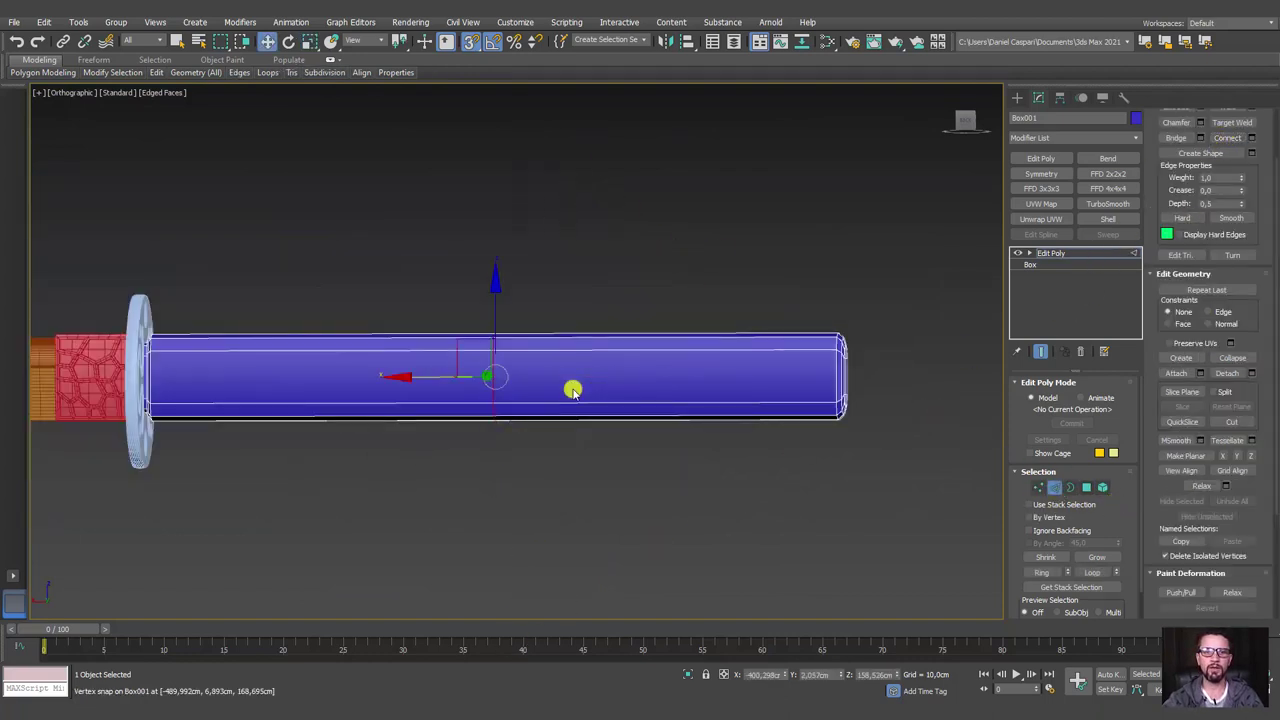
pyautogui.moveTo(448, 378); pyautogui.dragTo(729, 389)
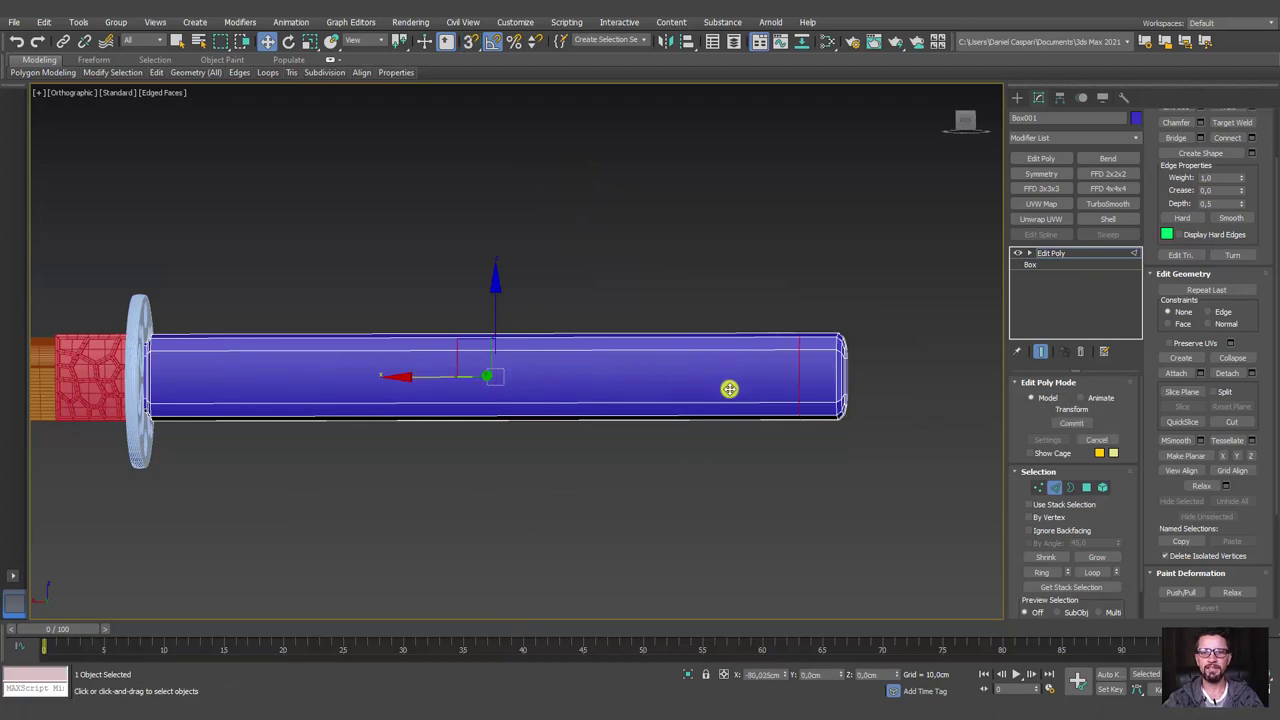
# Select the faces of the handle's end section at Polygon level
pyautogui.click(1085, 488)
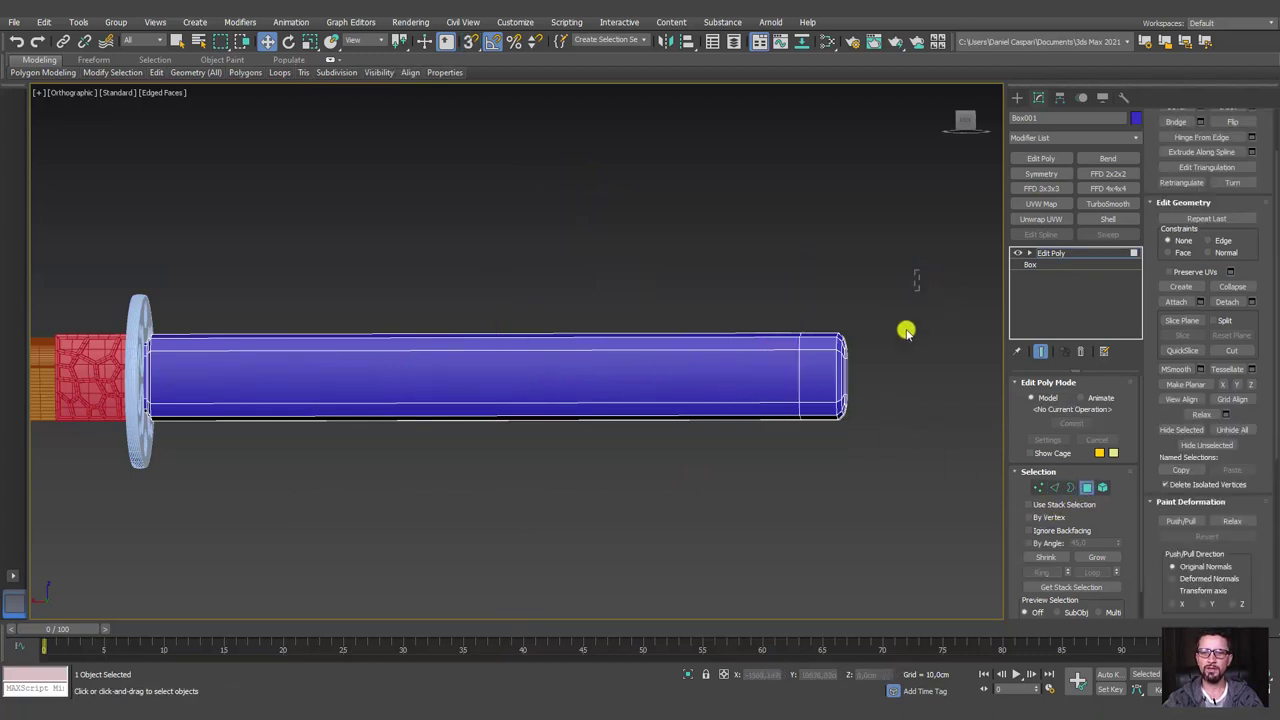
pyautogui.moveTo(822, 447); pyautogui.dragTo(820, 445)
pyautogui.scroll(3, 832, 404)
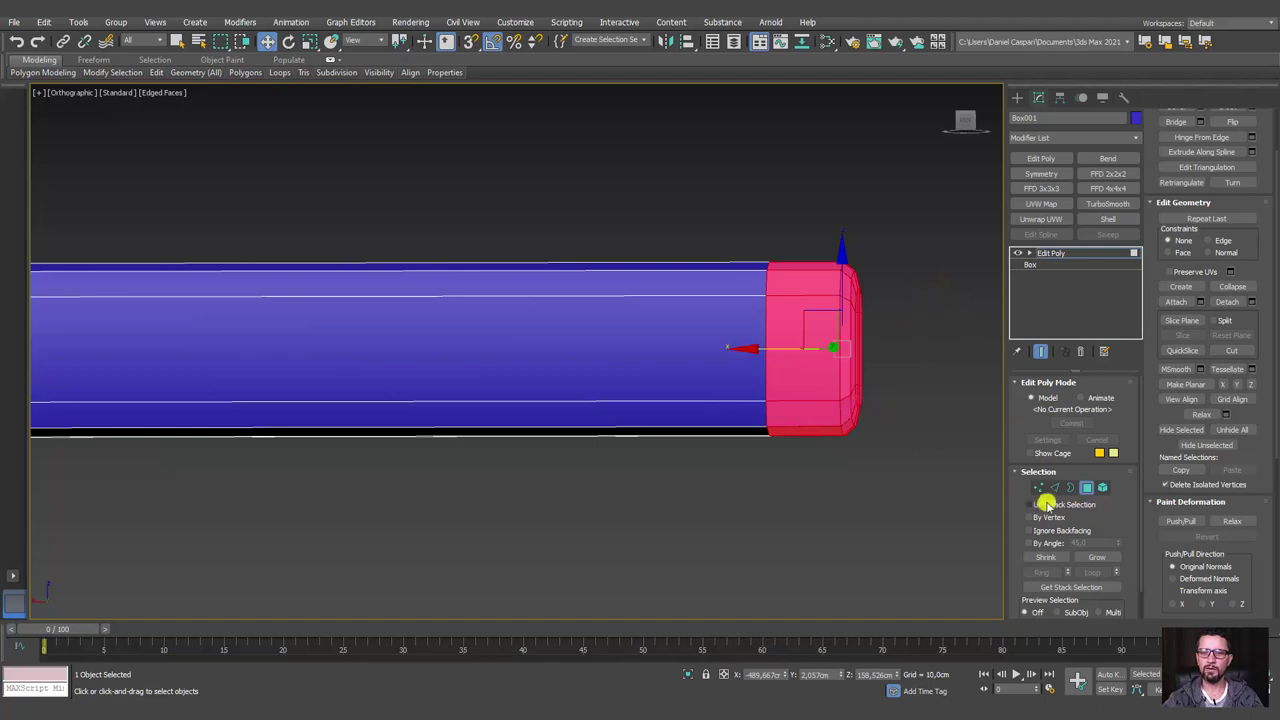
# Move the end section's vertices outward along X to lengthen the end slightly
pyautogui.click(1038, 487)
pyautogui.moveTo(890, 224); pyautogui.dragTo(823, 471)
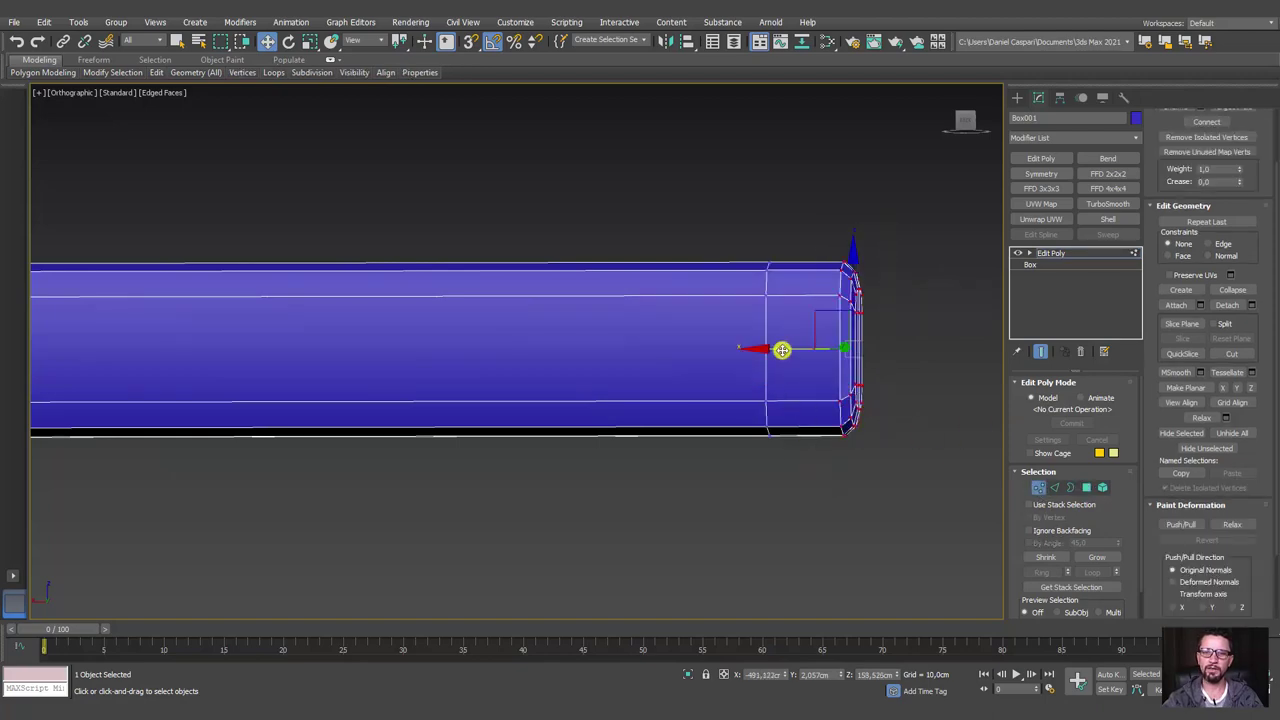
pyautogui.moveTo(782, 350); pyautogui.dragTo(830, 350)
# Extrude the end faces by Group Normals with a height of about 0.867 cm
pyautogui.click(1078, 490)
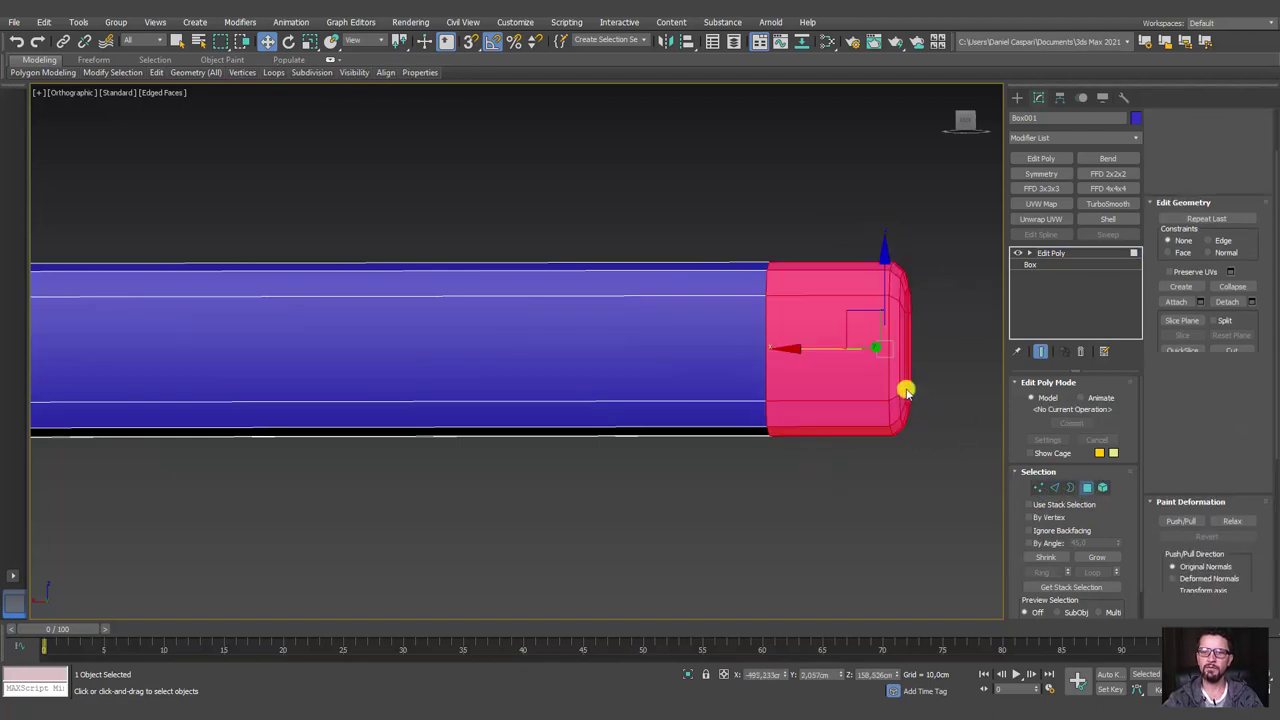
pyautogui.scroll(1, 903, 386)
pyautogui.scroll(3, 889, 406)
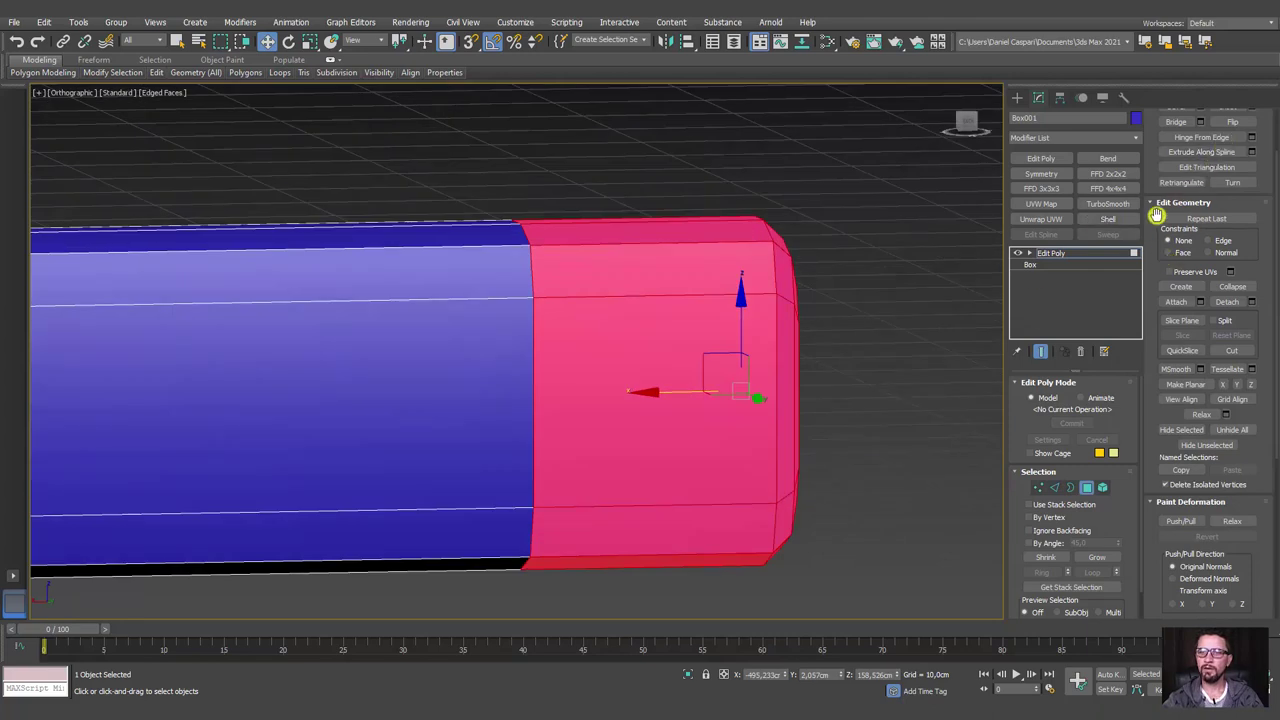
pyautogui.moveTo(1156, 214); pyautogui.dragTo(1166, 447)
pyautogui.click(1200, 162)
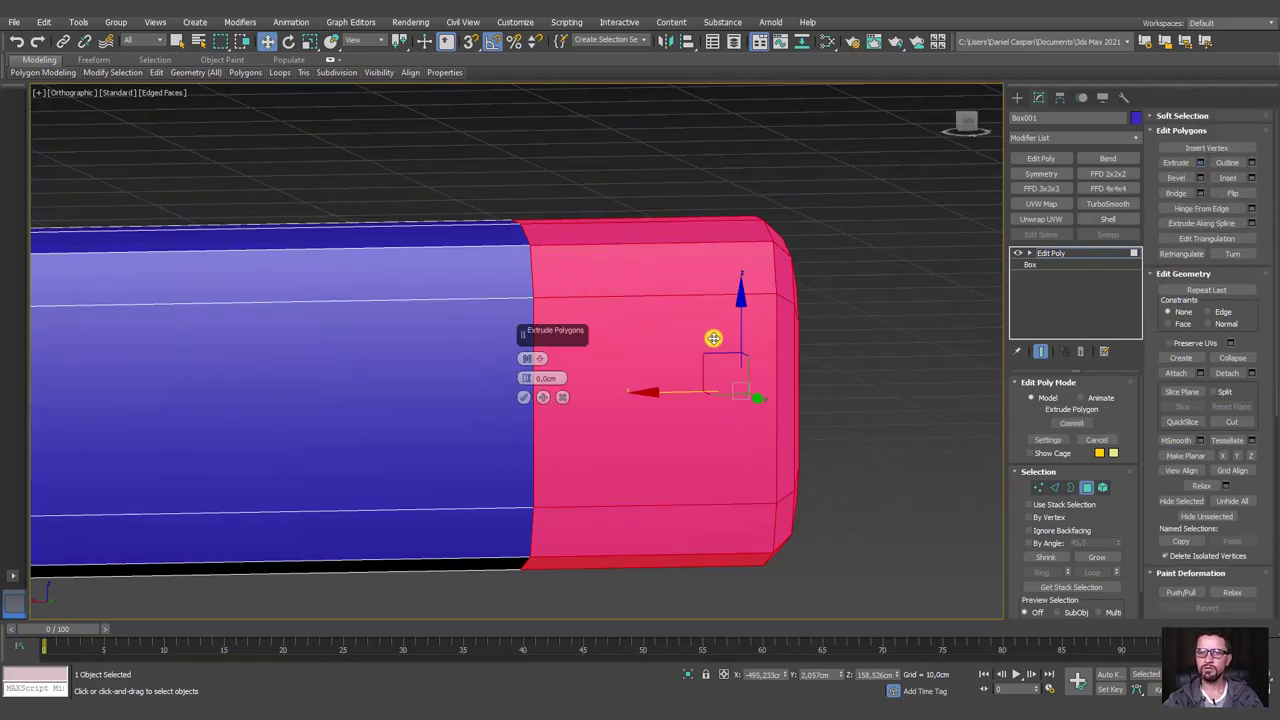
pyautogui.moveTo(521, 379); pyautogui.dragTo(549, 167)
pyautogui.moveTo(554, 160)
pyautogui.keyDown('alt'); pyautogui.mouseDown(button='middle')
pyautogui.moveTo(694, 311)
pyautogui.moveTo(680, 303)
pyautogui.mouseUp(button='middle'); pyautogui.keyUp('alt')
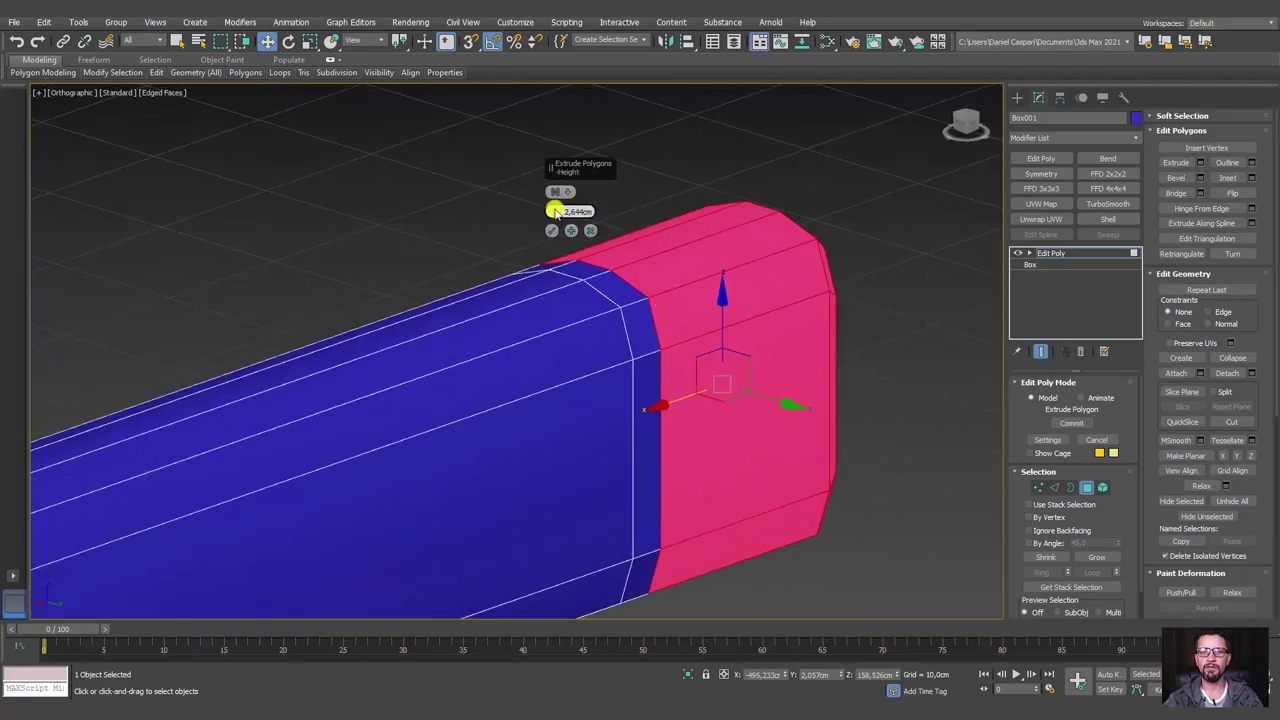
pyautogui.click(562, 210)
pyautogui.moveTo(574, 209)
pyautogui.keyDown('alt'); pyautogui.mouseDown(button='middle')
pyautogui.moveTo(811, 337)
pyautogui.moveTo(803, 317)
pyautogui.moveTo(760, 300)
pyautogui.mouseUp(button='middle'); pyautogui.keyUp('alt')
pyautogui.moveTo(553, 211); pyautogui.dragTo(552, 237)
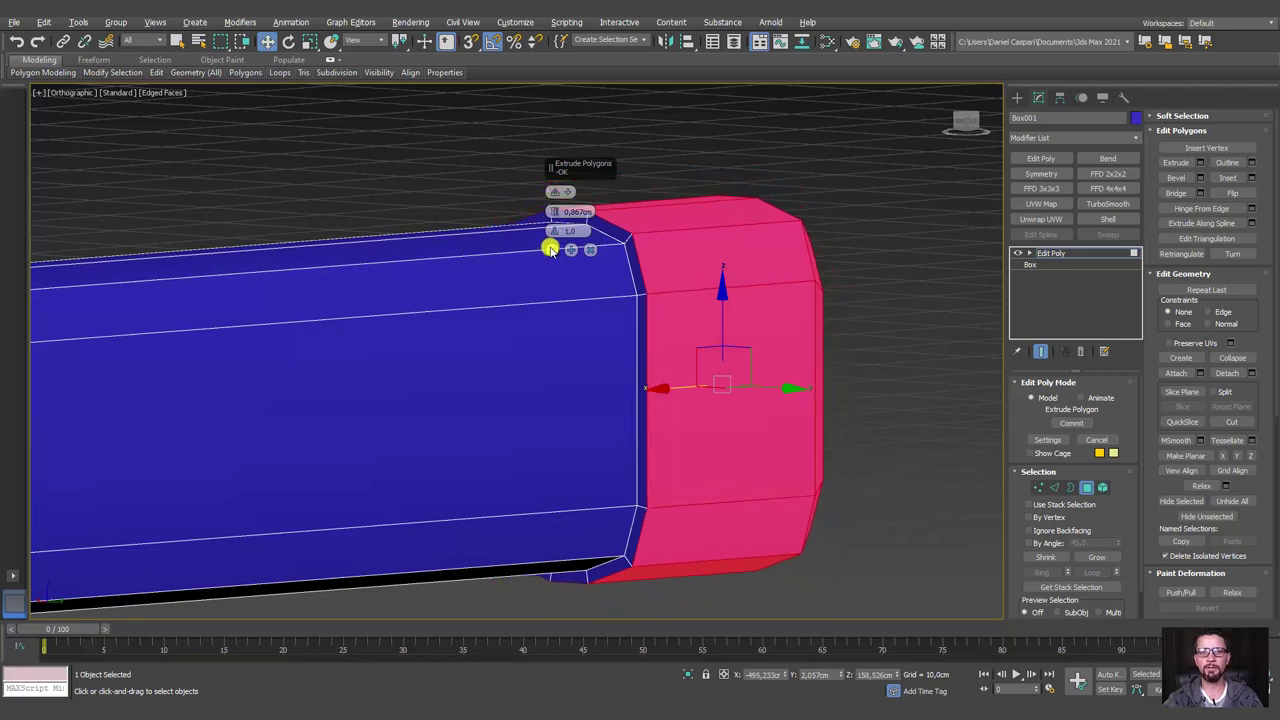
pyautogui.moveTo(551, 214); pyautogui.dragTo(560, 200)
pyautogui.click(551, 249)
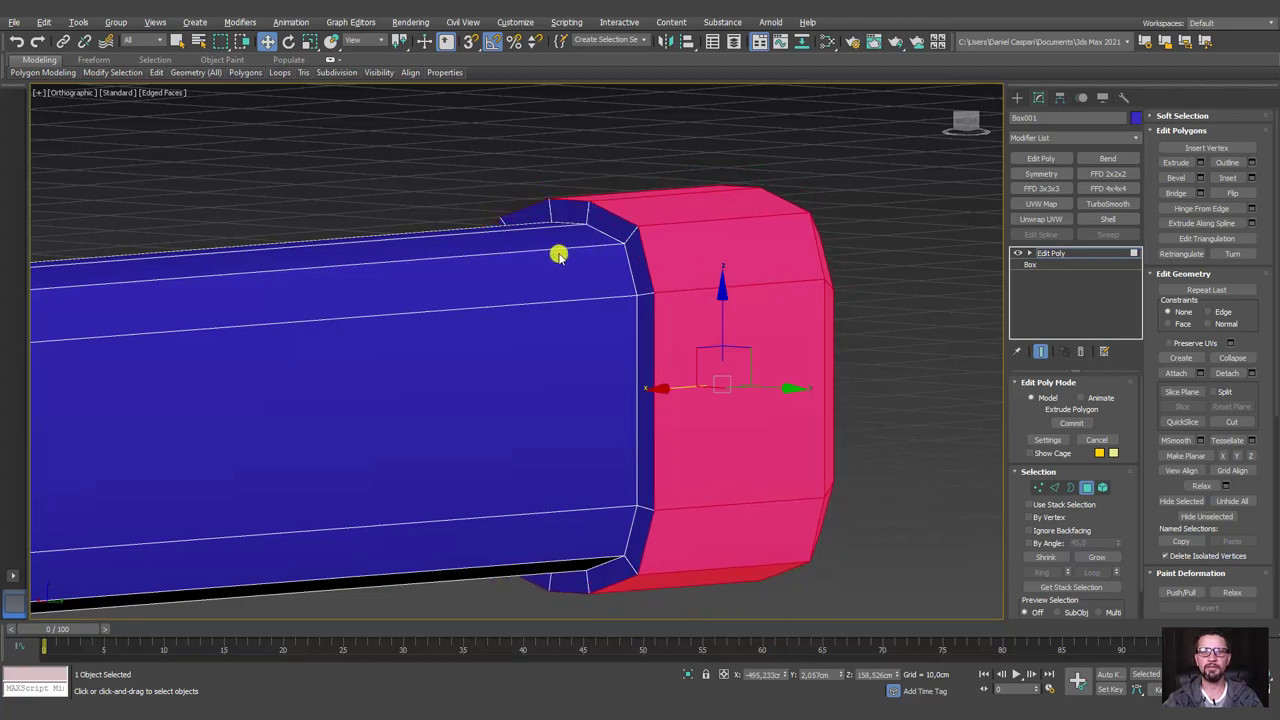
# Ring-select an edge on the raised band and connect it with 2 segments
pyautogui.press('2')
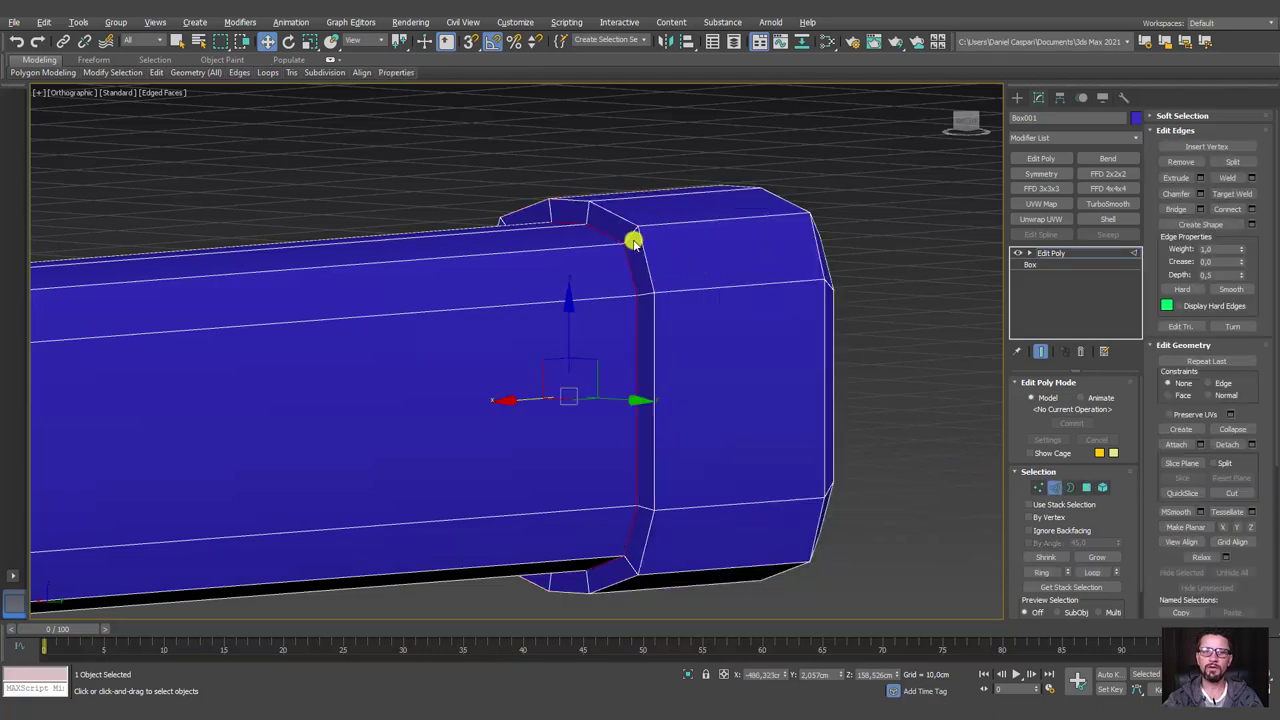
pyautogui.scroll(3, 634, 240)
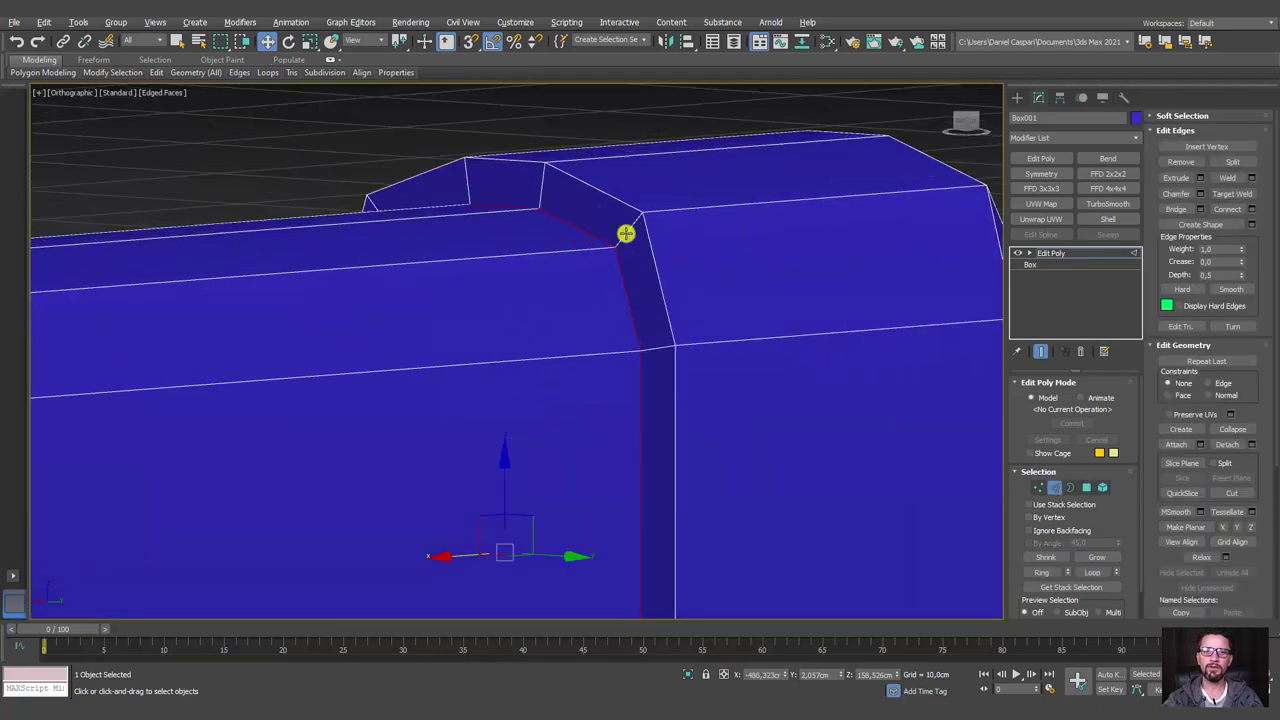
pyautogui.click(1043, 572)
pyautogui.click(1251, 212)
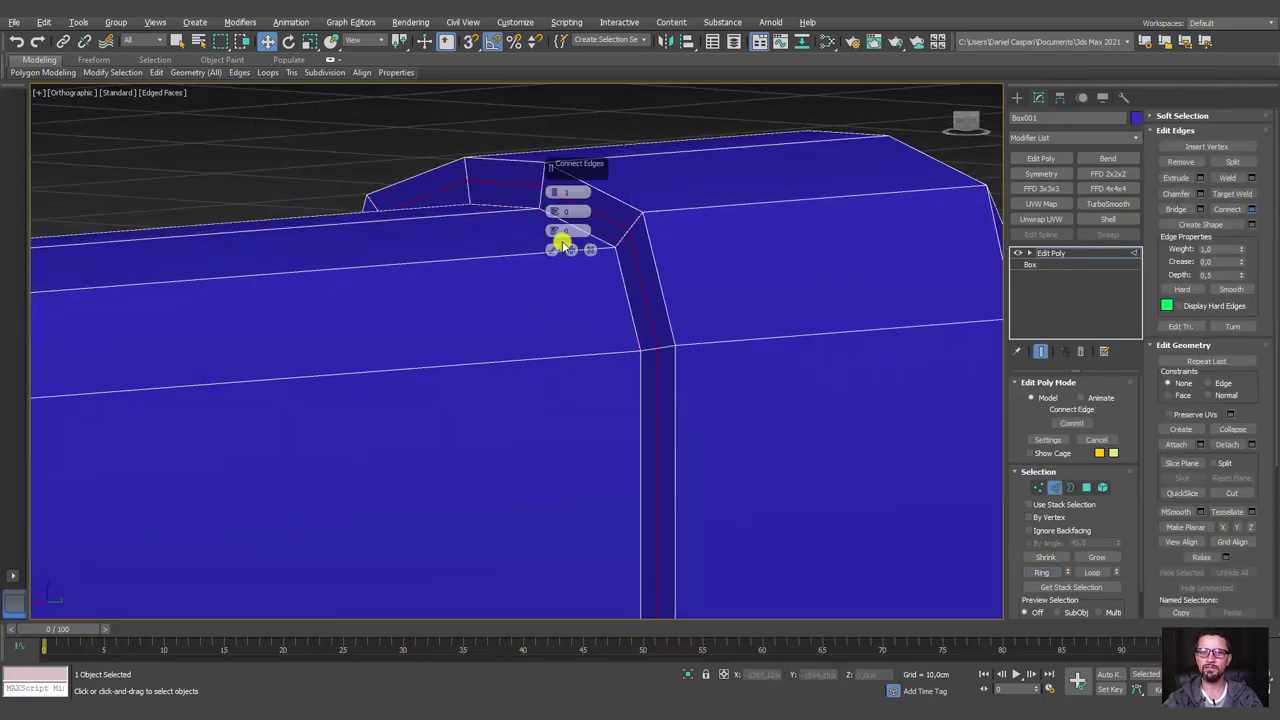
pyautogui.moveTo(553, 188); pyautogui.dragTo(562, 205)
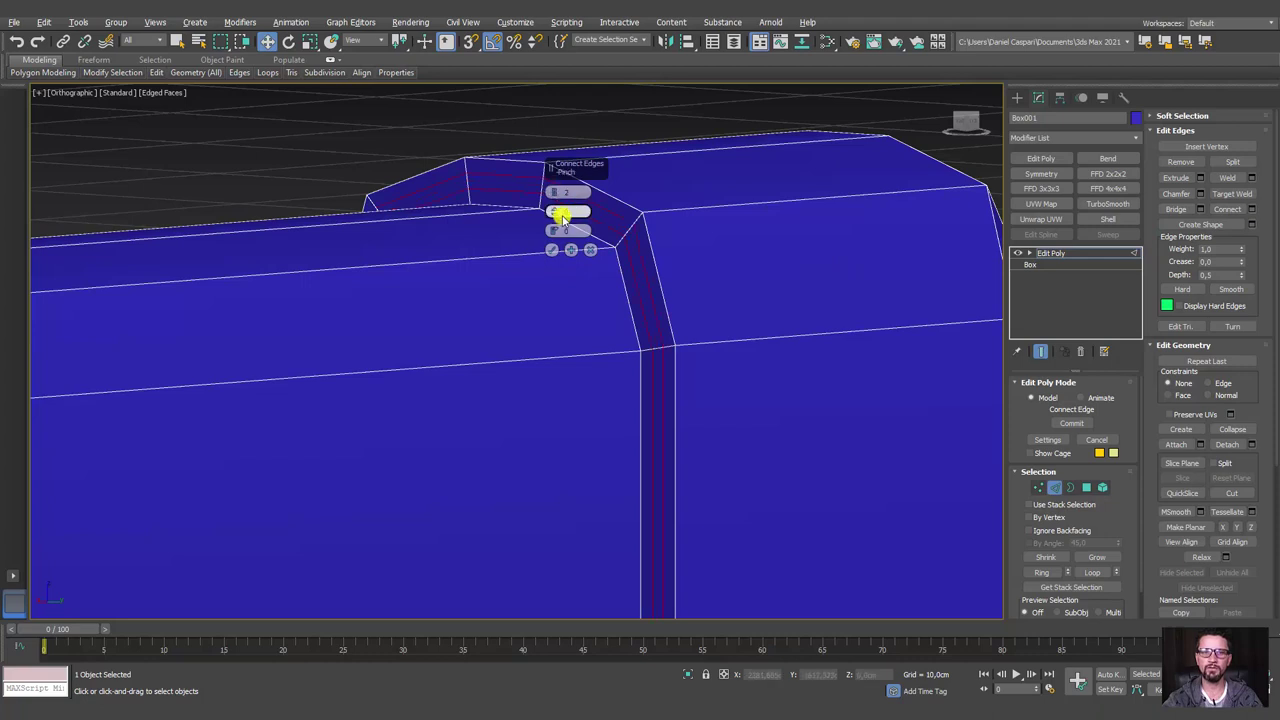
pyautogui.click(552, 249)
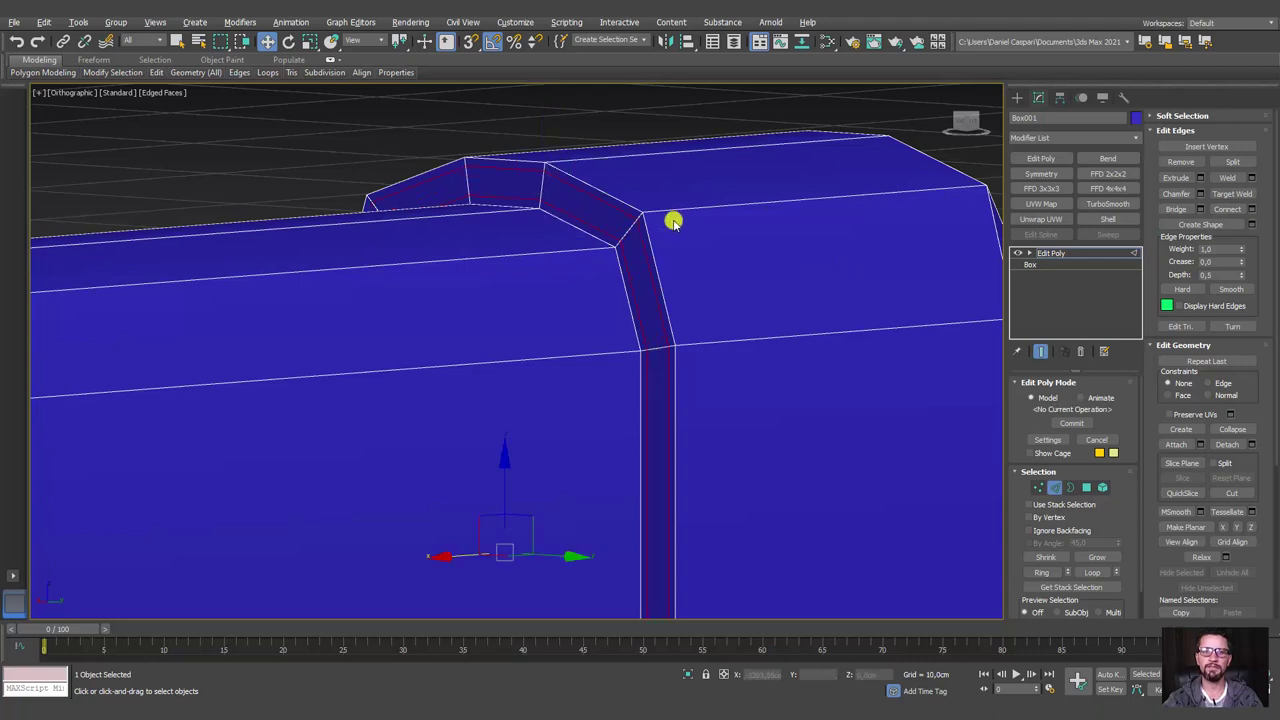
# Ring-select the top edges and start another Connect on them
pyautogui.keyDown('alt'); pyautogui.moveTo(872, 320); pyautogui.dragTo(849, 320, button='middle'); pyautogui.keyUp('alt')
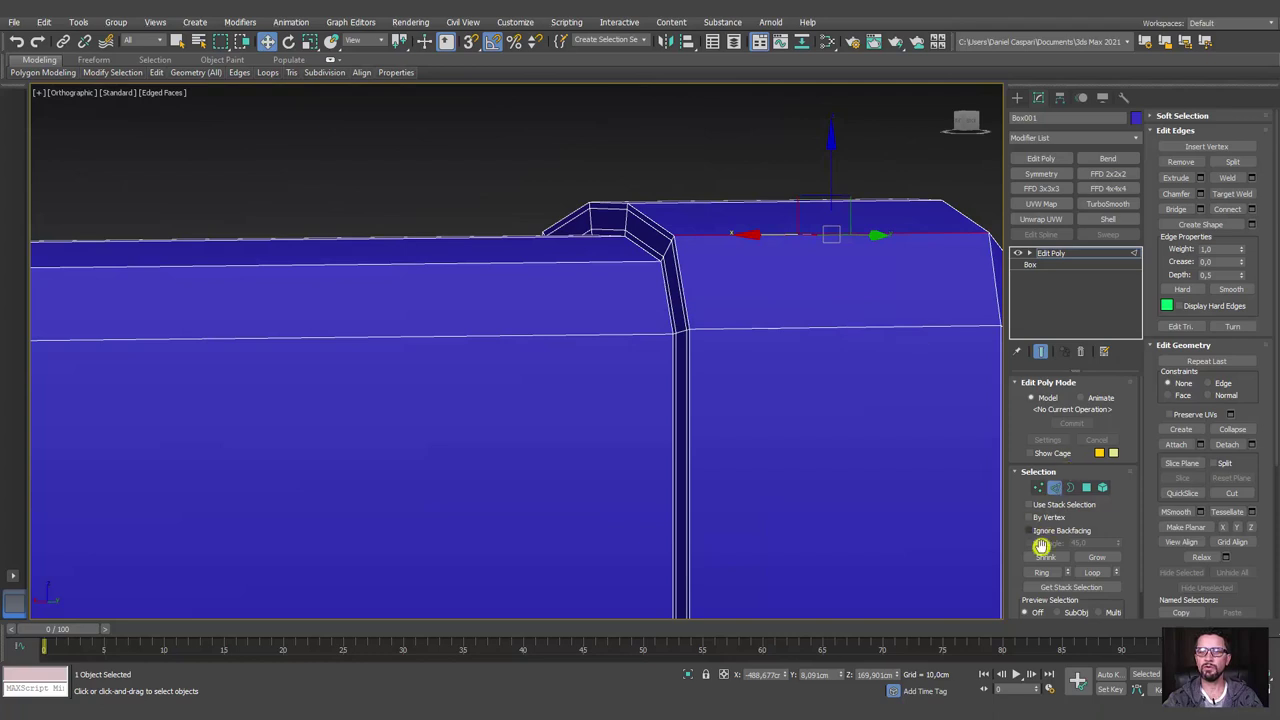
pyautogui.click(1043, 574)
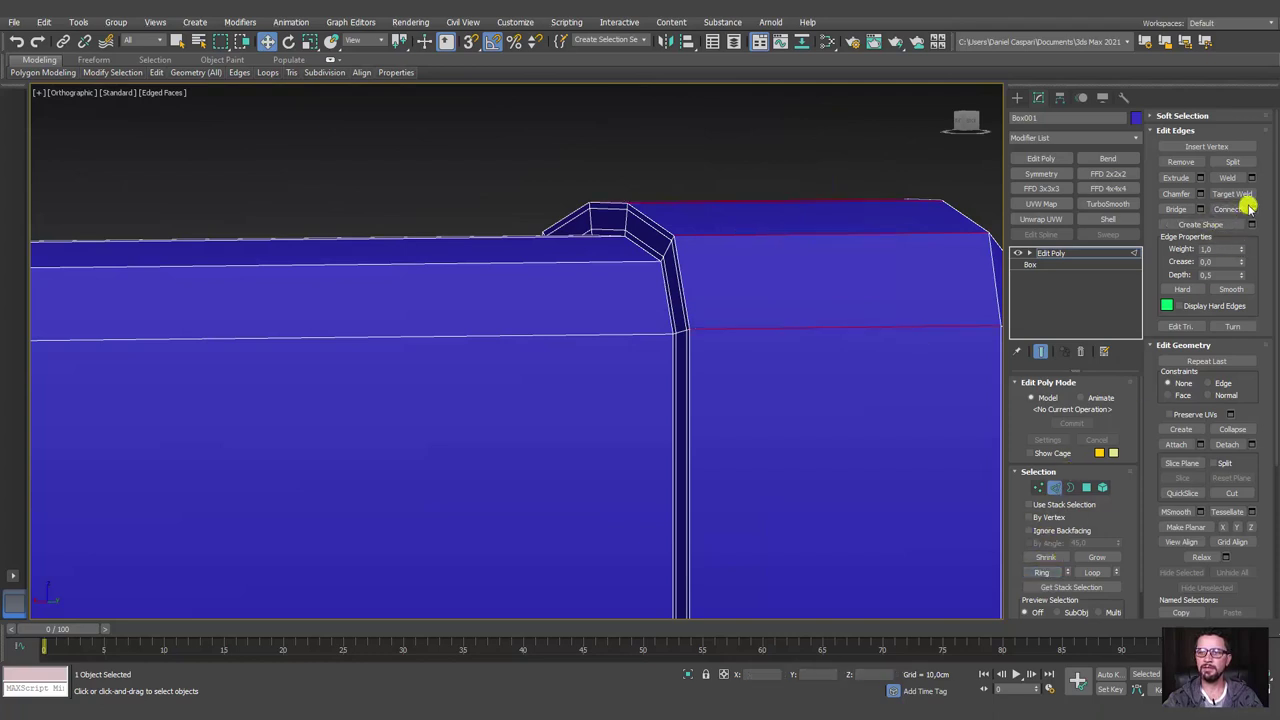
pyautogui.click(1250, 208)
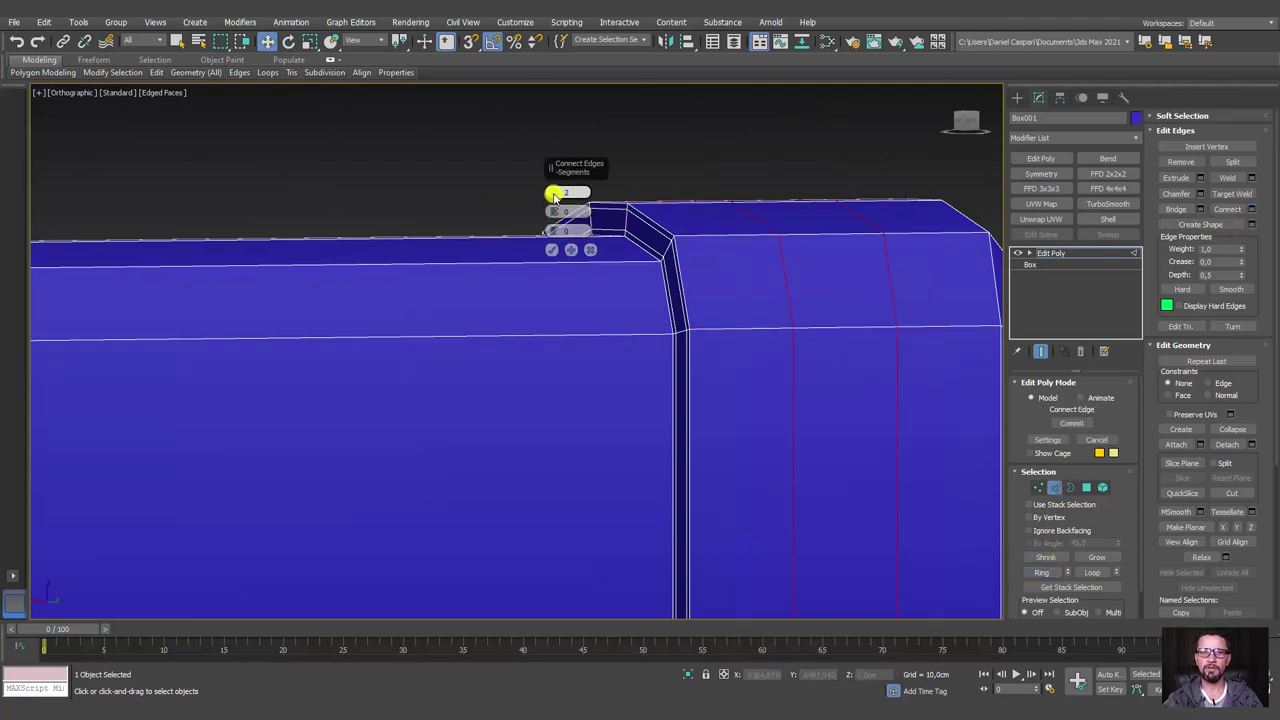
pyautogui.click(552, 249)
pyautogui.moveTo(607, 266)
pyautogui.keyDown('alt'); pyautogui.mouseDown(button='middle')
pyautogui.moveTo(869, 323)
pyautogui.moveTo(840, 323)
pyautogui.mouseUp(button='middle'); pyautogui.keyUp('alt')
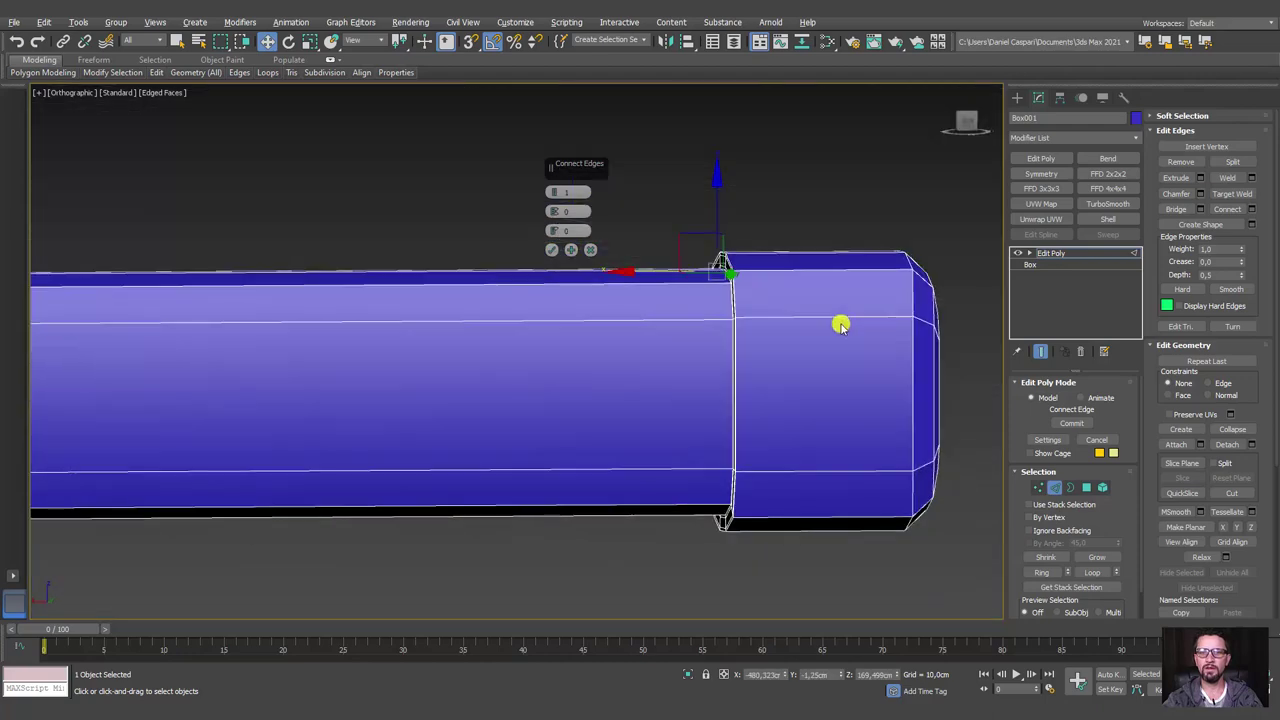
# Add one edge loop on the cap and snap it onto the junction corner
pyautogui.click(810, 520)
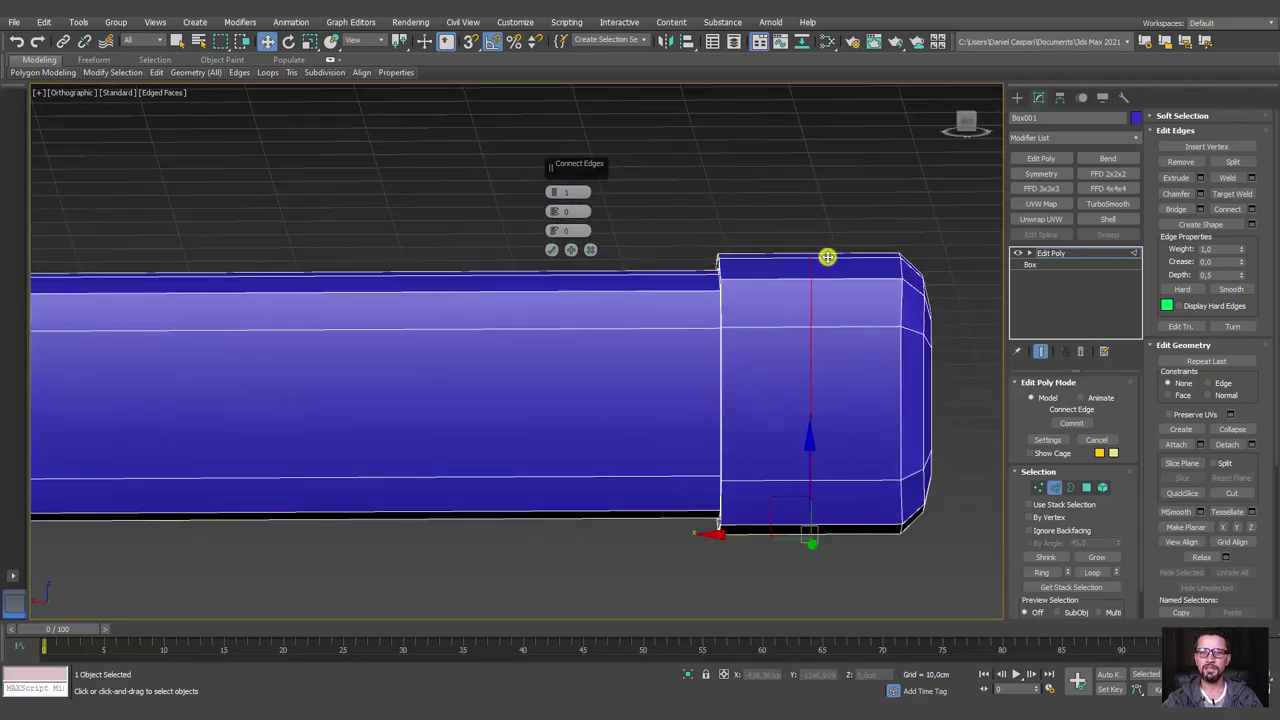
pyautogui.click(552, 249)
pyautogui.moveTo(735, 391); pyautogui.dragTo(670, 388)
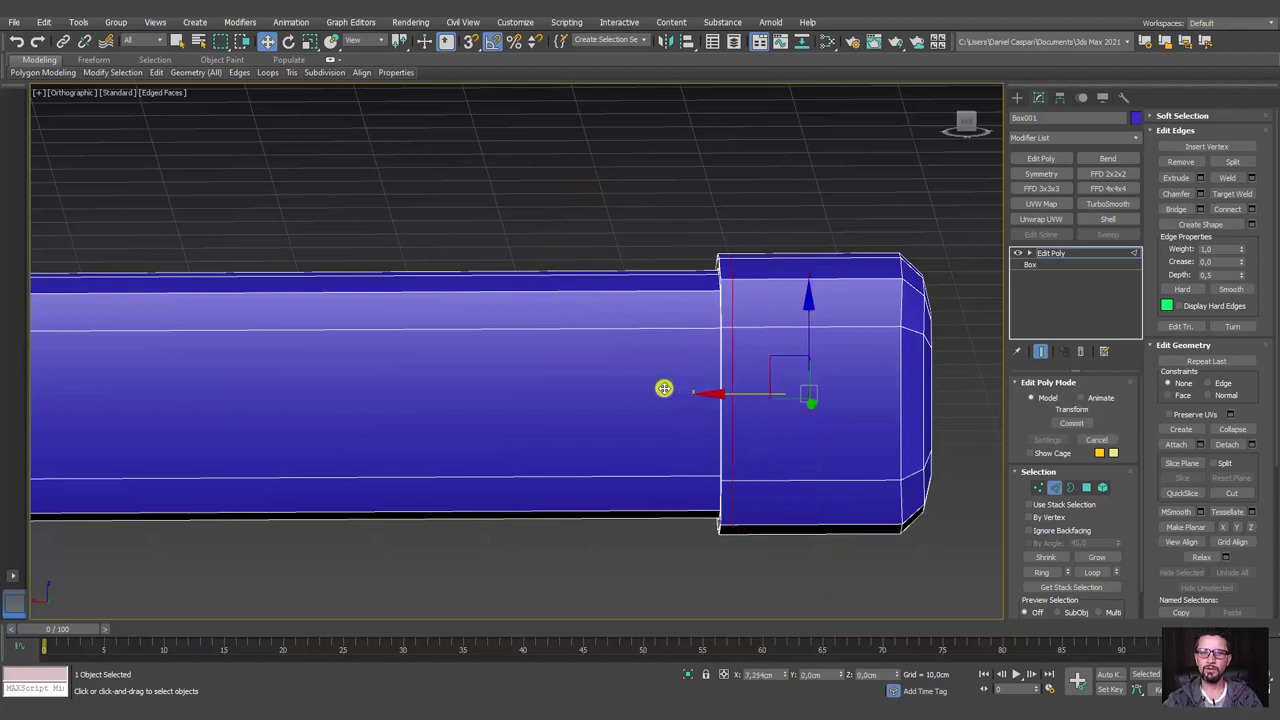
pyautogui.scroll(5, 715, 300)
pyautogui.moveTo(726, 240); pyautogui.dragTo(725, 241)
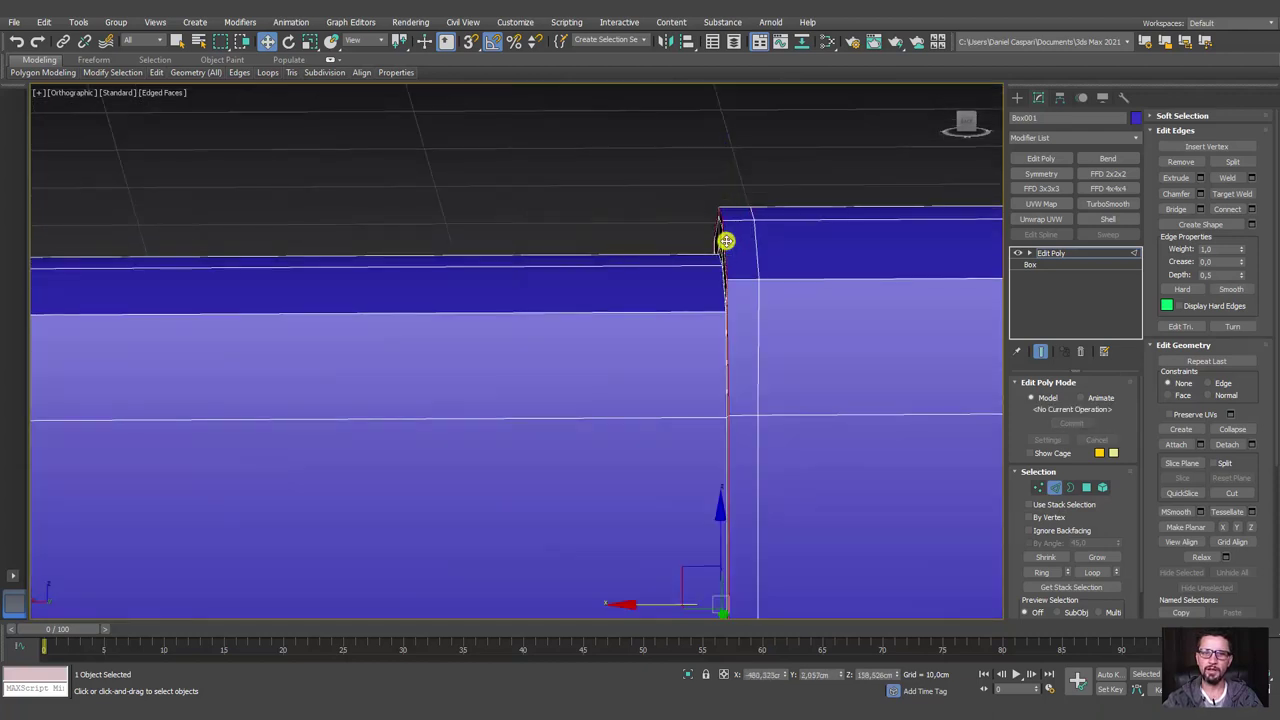
pyautogui.moveTo(657, 557); pyautogui.dragTo(657, 523, button='middle')
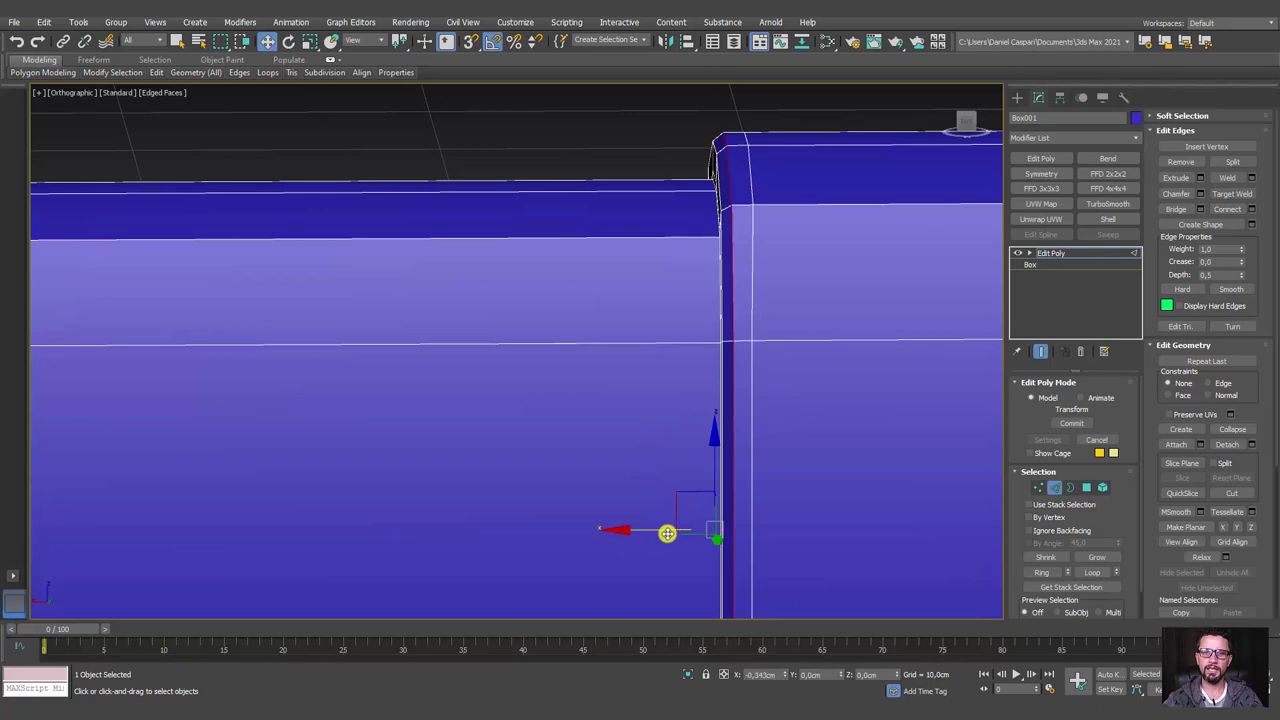
pyautogui.scroll(-2, 690, 480)
pyautogui.scroll(-2, 690, 400)
pyautogui.scroll(-2, 640, 390)
# Ring-select the long handle edges, connect a new loop, and slide it toward the end cap
pyautogui.hotkey('alt', 'r')
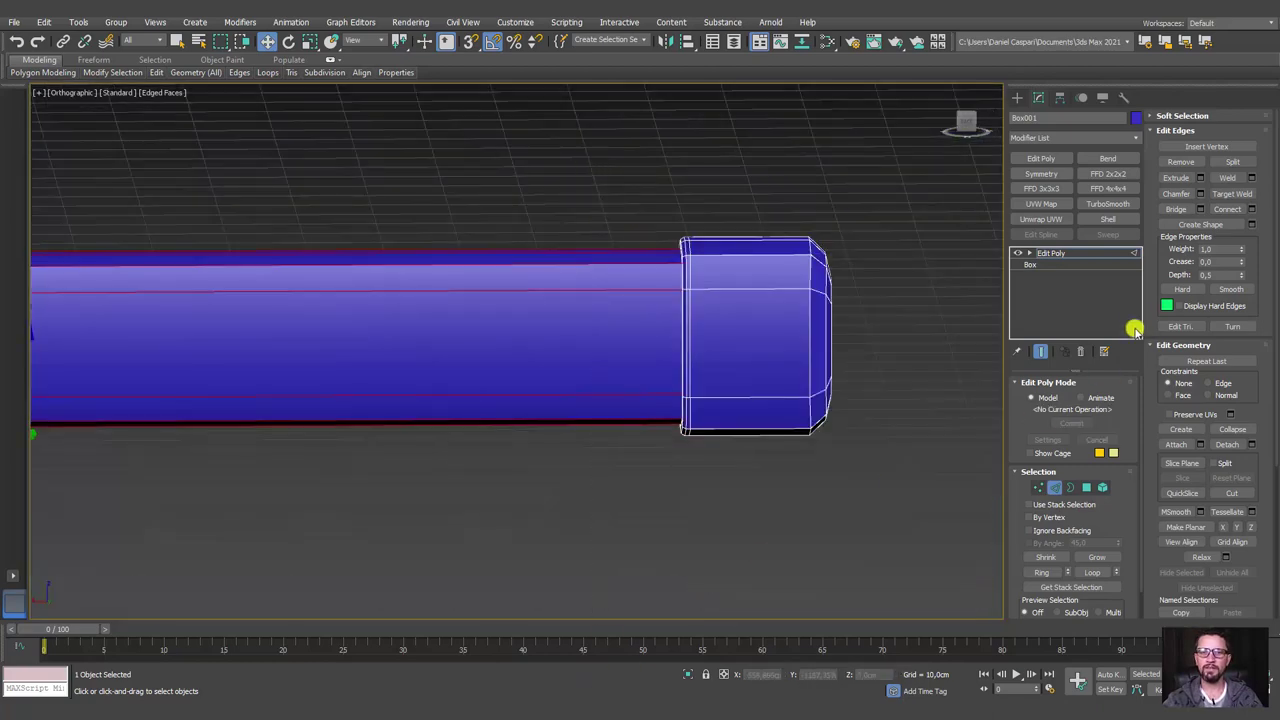
pyautogui.click(1224, 210)
pyautogui.scroll(-3, 415, 353)
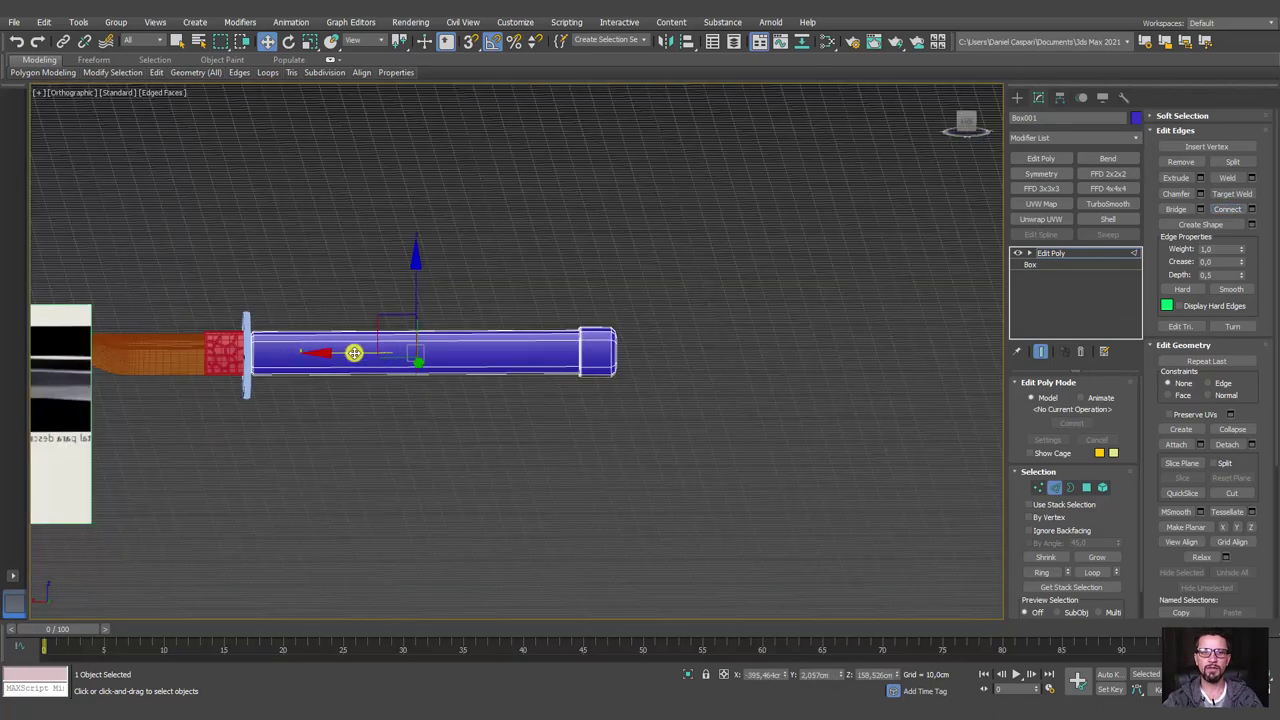
pyautogui.moveTo(354, 353); pyautogui.dragTo(501, 369)
# Exit sub-object mode and add a TurboSmooth modifier to round off the handle
pyautogui.scroll(5, 585, 350)
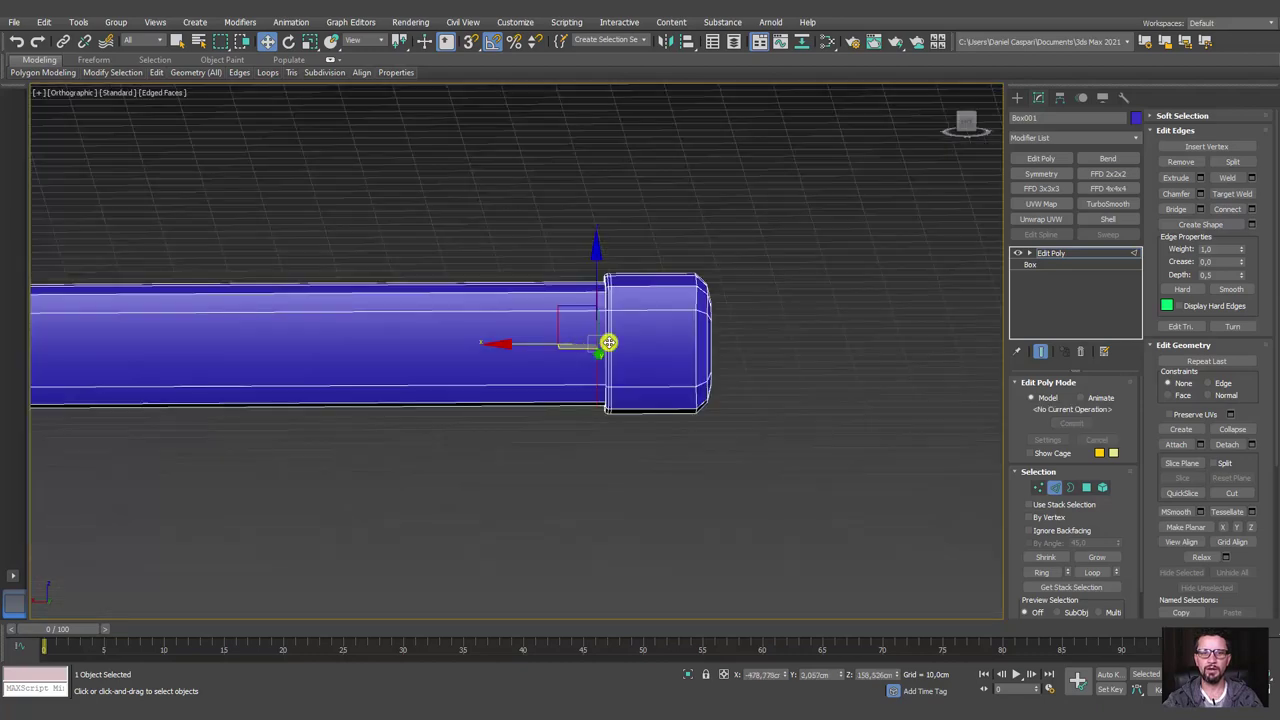
pyautogui.scroll(3, 605, 342)
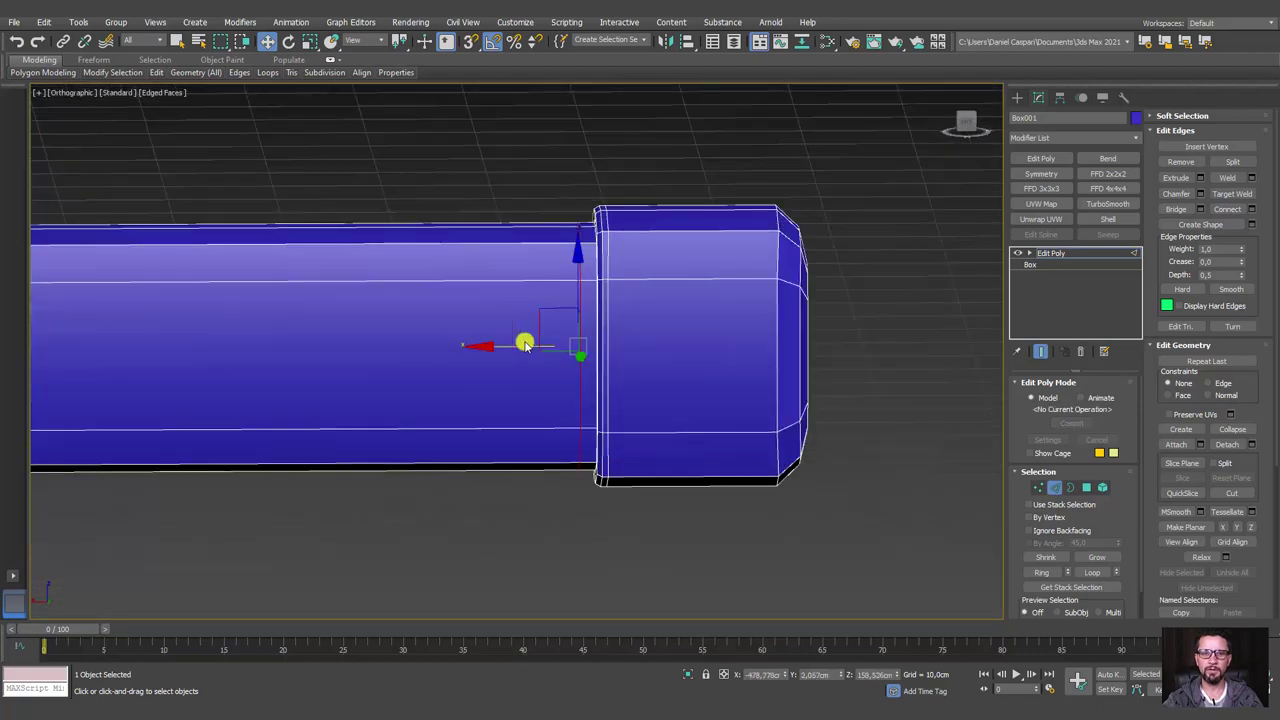
pyautogui.click(1052, 253)
pyautogui.click(1110, 203)
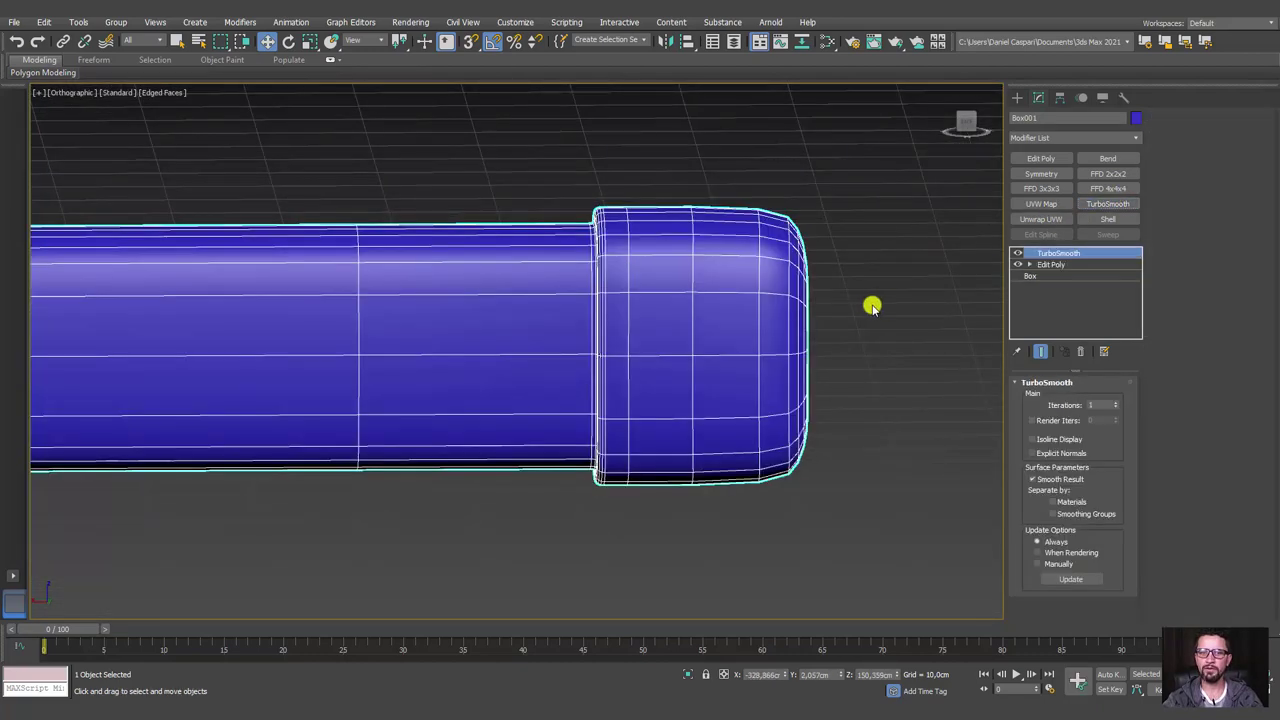
pyautogui.scroll(-3, 808, 366)
pyautogui.moveTo(808, 366)
pyautogui.keyDown('alt'); pyautogui.mouseDown(button='middle')
pyautogui.moveTo(766, 417)
pyautogui.moveTo(917, 436)
pyautogui.moveTo(609, 403)
pyautogui.moveTo(569, 380)
pyautogui.moveTo(614, 397)
pyautogui.moveTo(281, 365)
pyautogui.mouseUp(button='middle'); pyautogui.keyUp('alt')
pyautogui.scroll(3, 281, 365)
pyautogui.scroll(3, 281, 365)
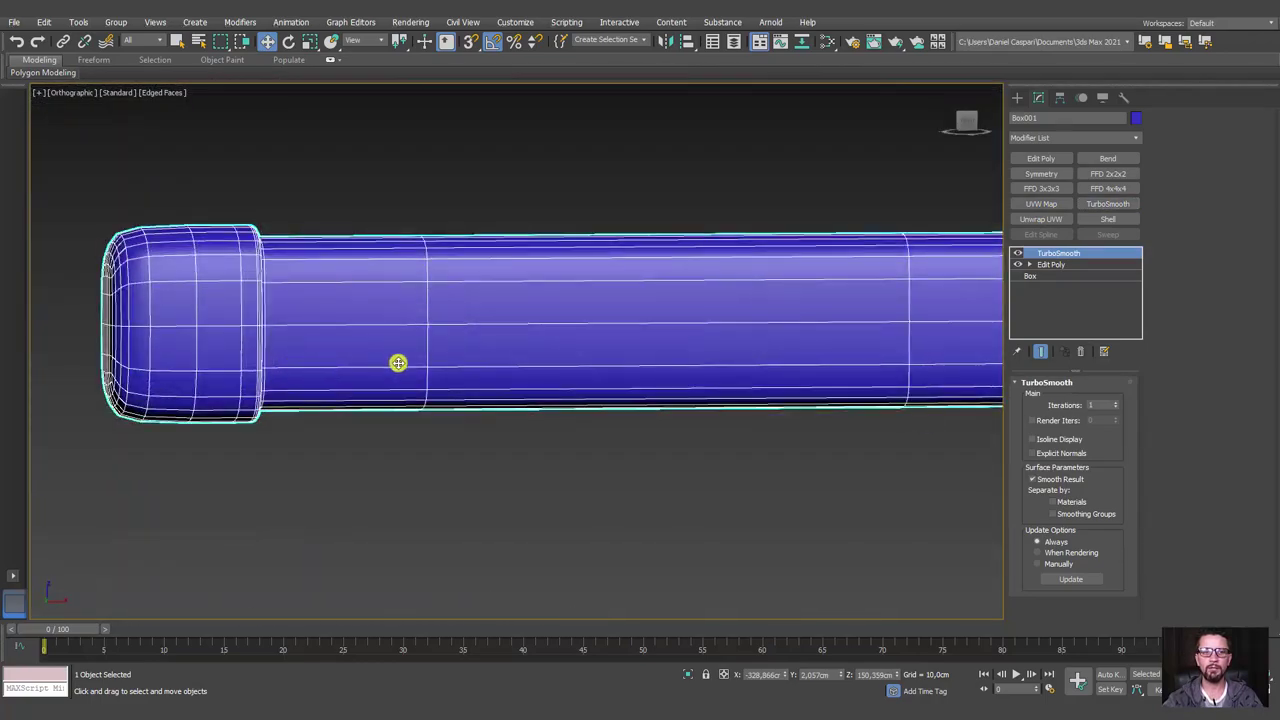
pyautogui.scroll(-2, 697, 326)
pyautogui.moveTo(697, 326)
pyautogui.mouseDown(button='middle')
pyautogui.moveTo(531, 343)
pyautogui.moveTo(560, 330)
pyautogui.mouseUp(button='middle')
pyautogui.scroll(2, 707, 338)
# Check an edge ring in Edit Poly, then toggle TurboSmooth off and on to compare
pyautogui.click(1029, 264)
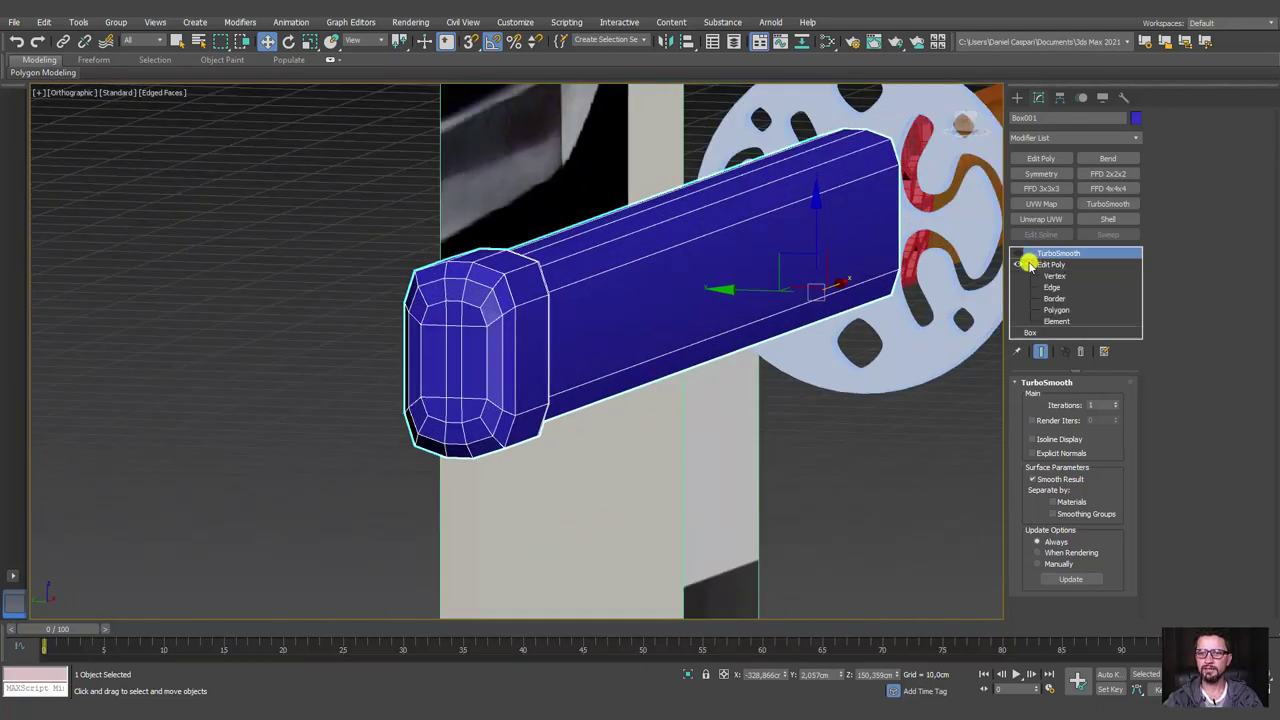
pyautogui.click(1052, 288)
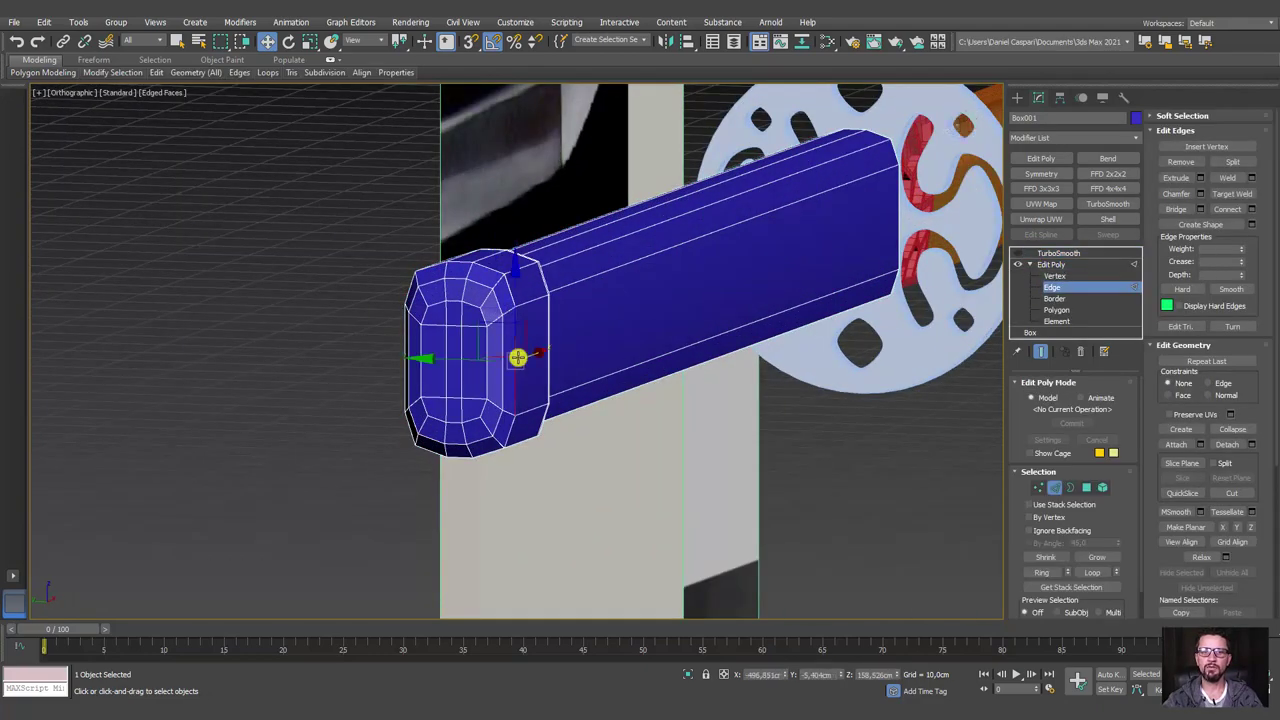
pyautogui.click(1041, 572)
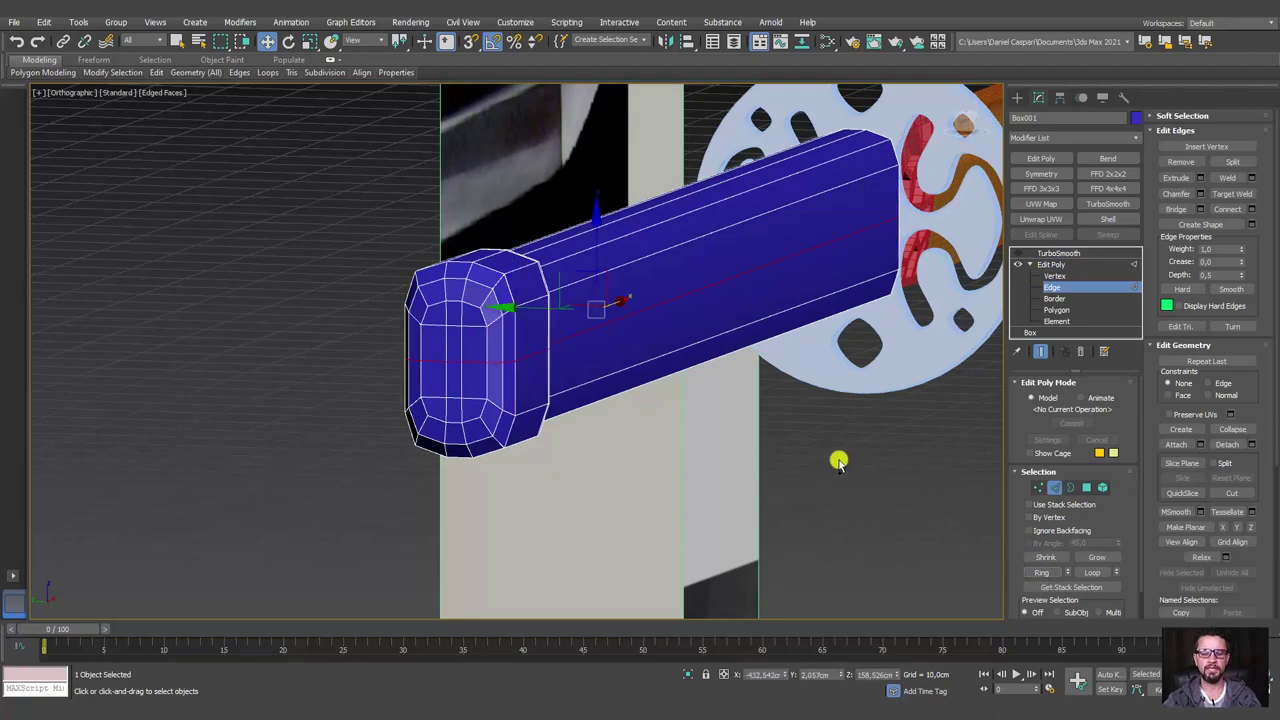
pyautogui.keyDown('alt'); pyautogui.moveTo(840, 457); pyautogui.dragTo(851, 423, button='middle'); pyautogui.keyUp('alt')
pyautogui.click(1050, 264)
pyautogui.click(1045, 254)
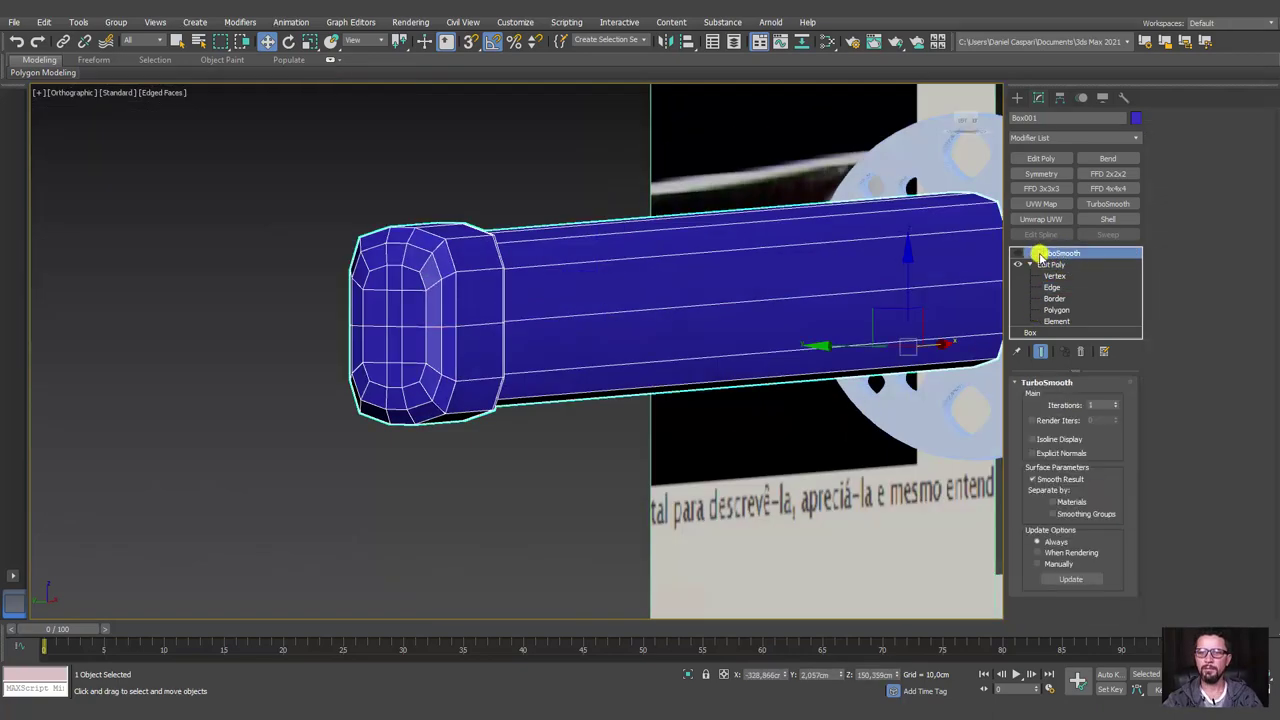
pyautogui.click(1018, 253)
pyautogui.scroll(3, 700, 311)
pyautogui.moveTo(614, 357)
pyautogui.keyDown('alt'); pyautogui.mouseDown(button='middle')
pyautogui.moveTo(549, 371)
pyautogui.moveTo(624, 360)
pyautogui.moveTo(726, 366)
pyautogui.moveTo(731, 380)
pyautogui.moveTo(406, 375)
pyautogui.mouseUp(button='middle'); pyautogui.keyUp('alt')
pyautogui.scroll(-3, 771, 371)
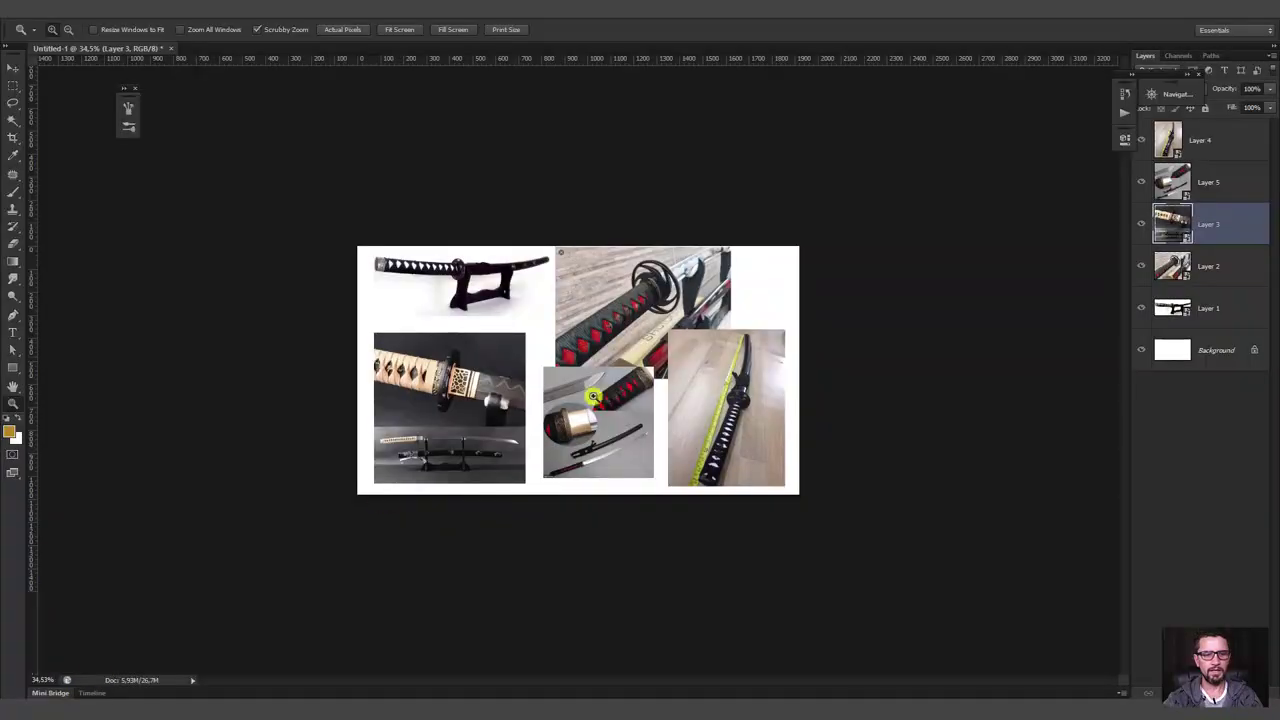
# Zoom into the katana reference collage on the black handle wraps with white and red diamonds
pyautogui.click(429, 254)
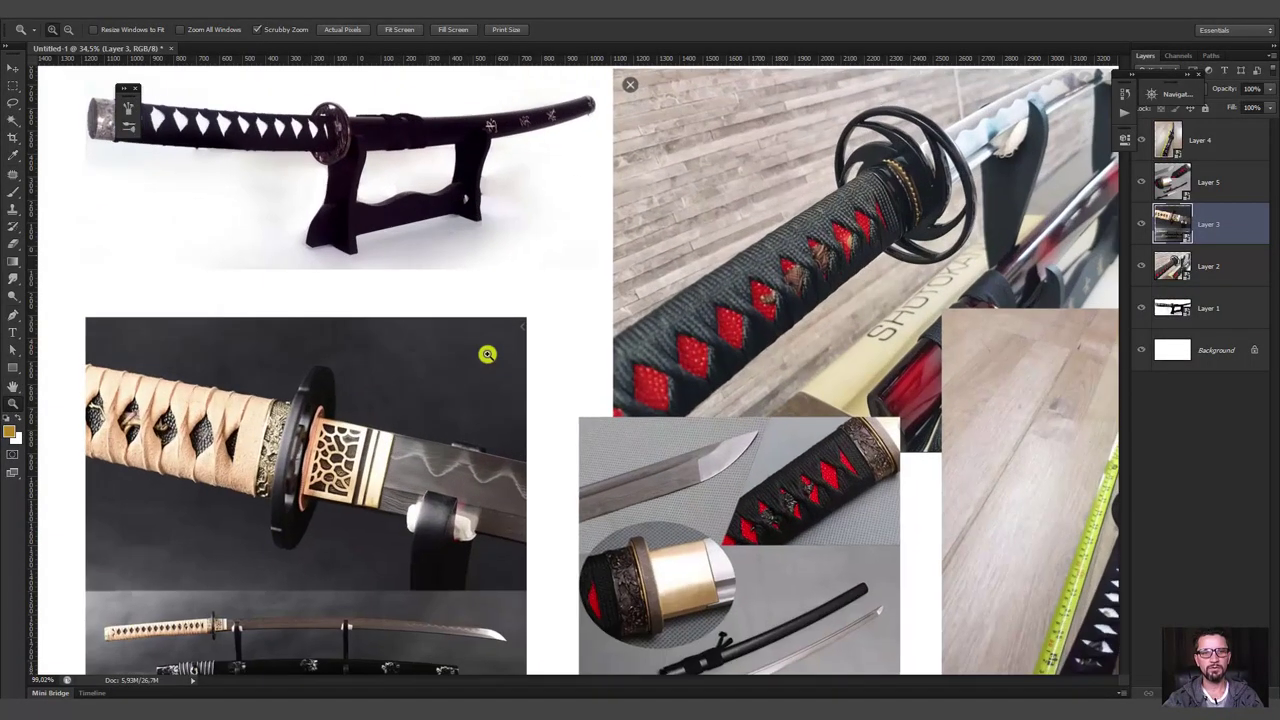
pyautogui.moveTo(325, 333); pyautogui.dragTo(255, 330)
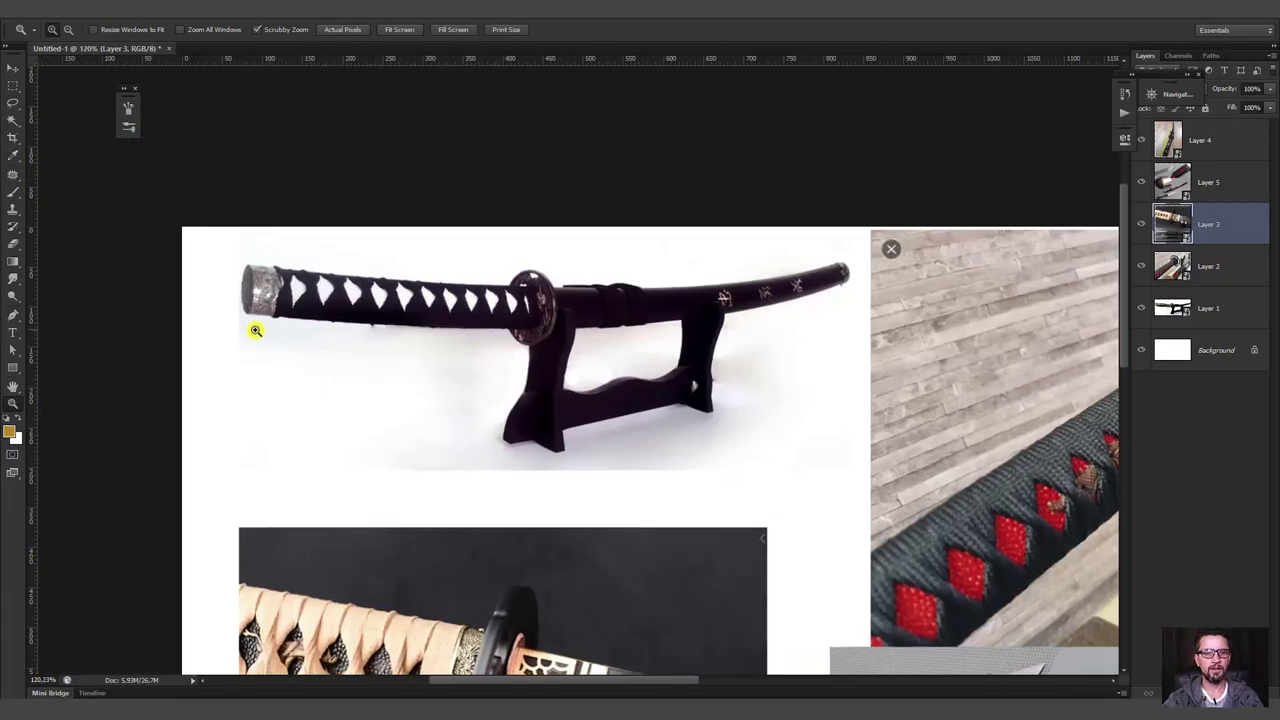
pyautogui.click(230, 600)
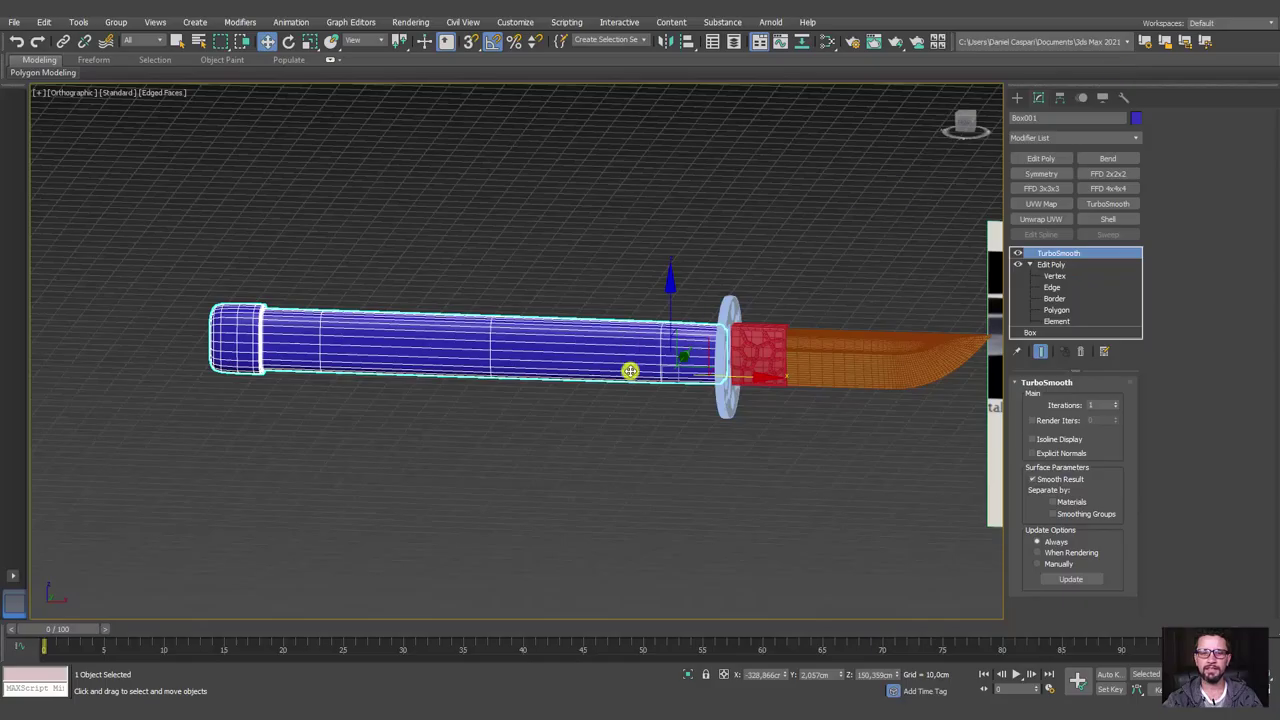
pyautogui.moveTo(630, 371)
pyautogui.keyDown('alt'); pyautogui.mouseDown(button='middle')
pyautogui.moveTo(674, 383)
pyautogui.moveTo(637, 346)
pyautogui.moveTo(773, 381)
pyautogui.moveTo(680, 334)
pyautogui.mouseUp(button='middle'); pyautogui.keyUp('alt')
pyautogui.scroll(3, 637, 346)
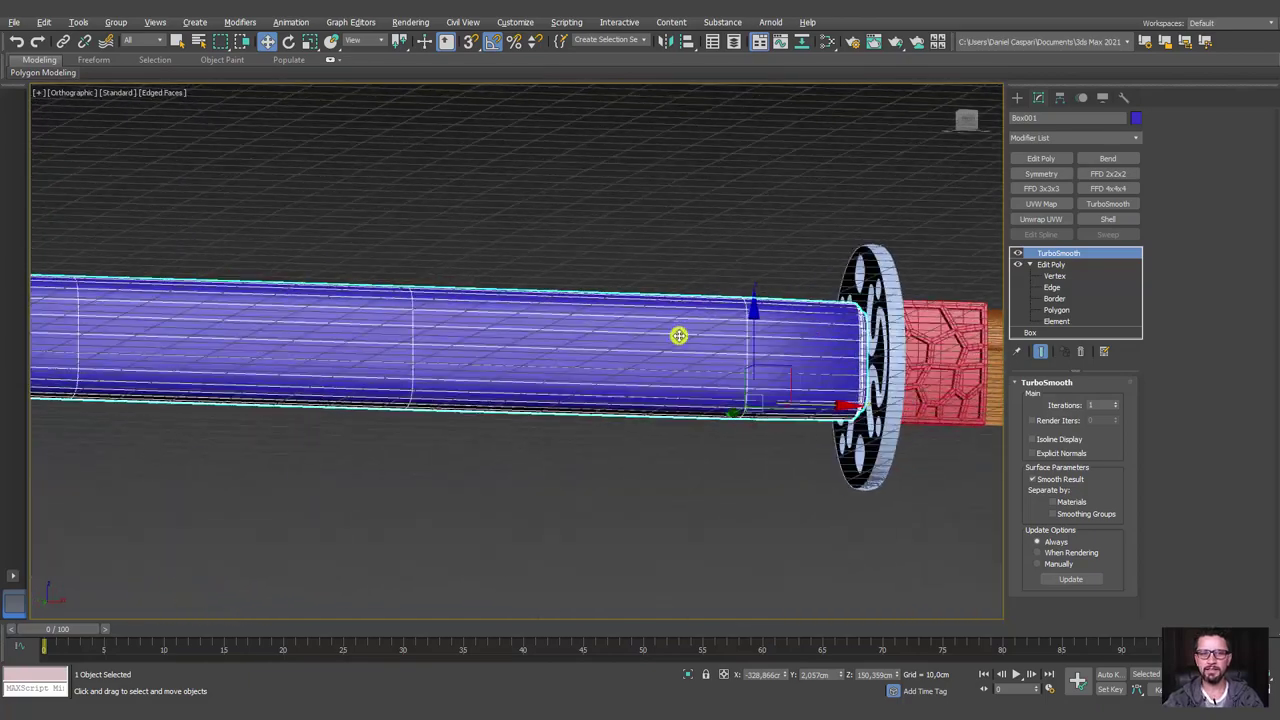
pyautogui.scroll(-2, 422, 477)
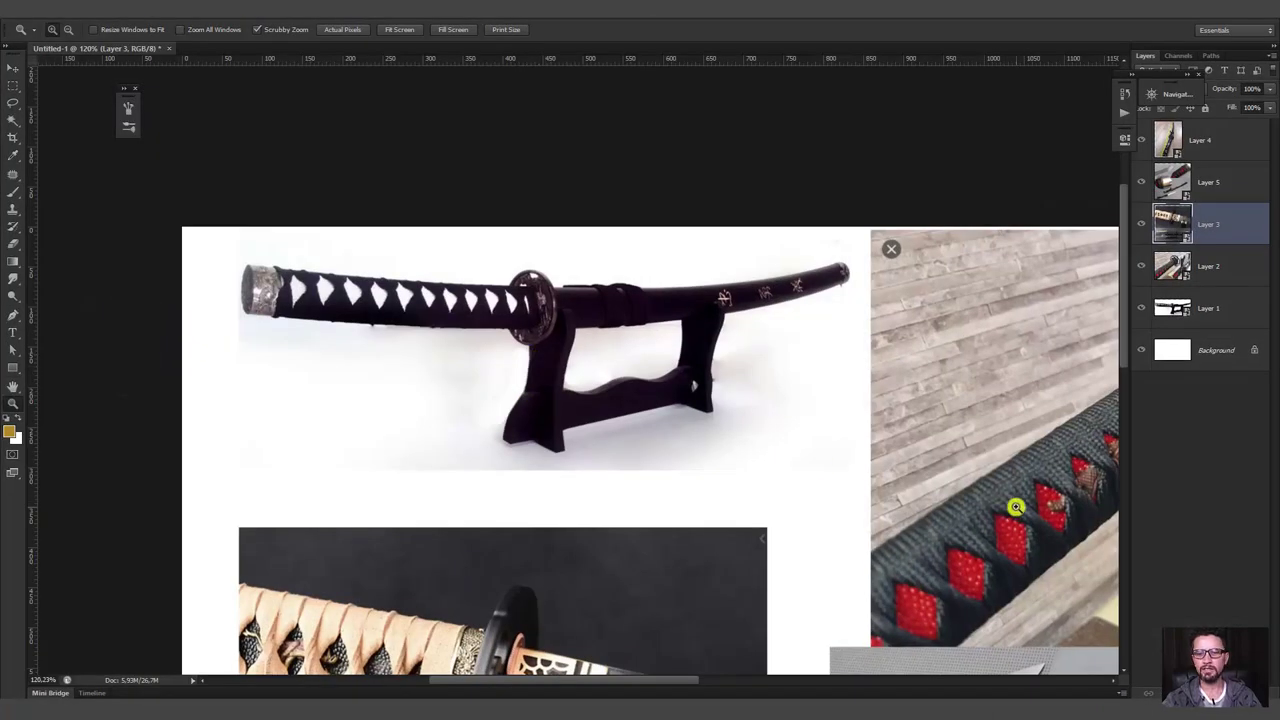
# Pan and zoom onto the tan crossed-wrap handle reference, then return to 3ds Max
pyautogui.moveTo(1015, 507); pyautogui.dragTo(766, 289)
pyautogui.moveTo(307, 450)
pyautogui.mouseDown()
pyautogui.moveTo(509, 418)
pyautogui.moveTo(494, 399)
pyautogui.mouseUp()
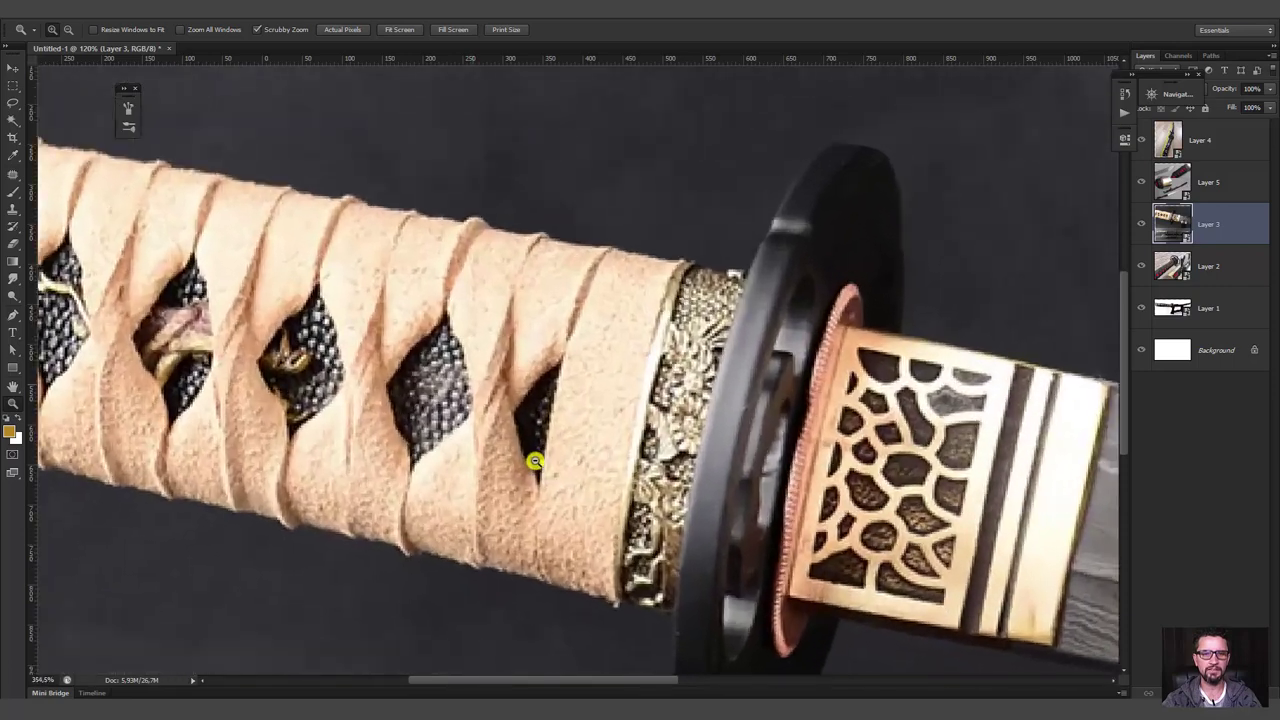
pyautogui.keyDown('alt'); pyautogui.scroll(-3, 492, 396); pyautogui.keyUp('alt')
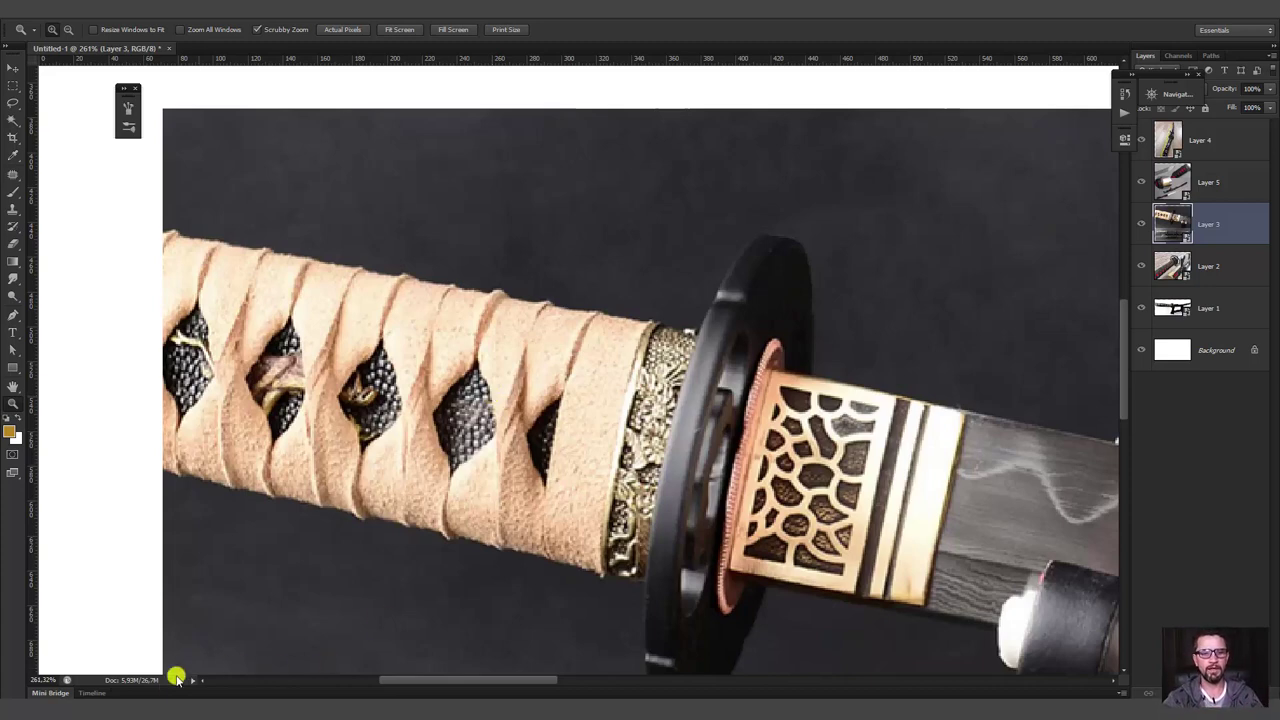
pyautogui.click(225, 660)
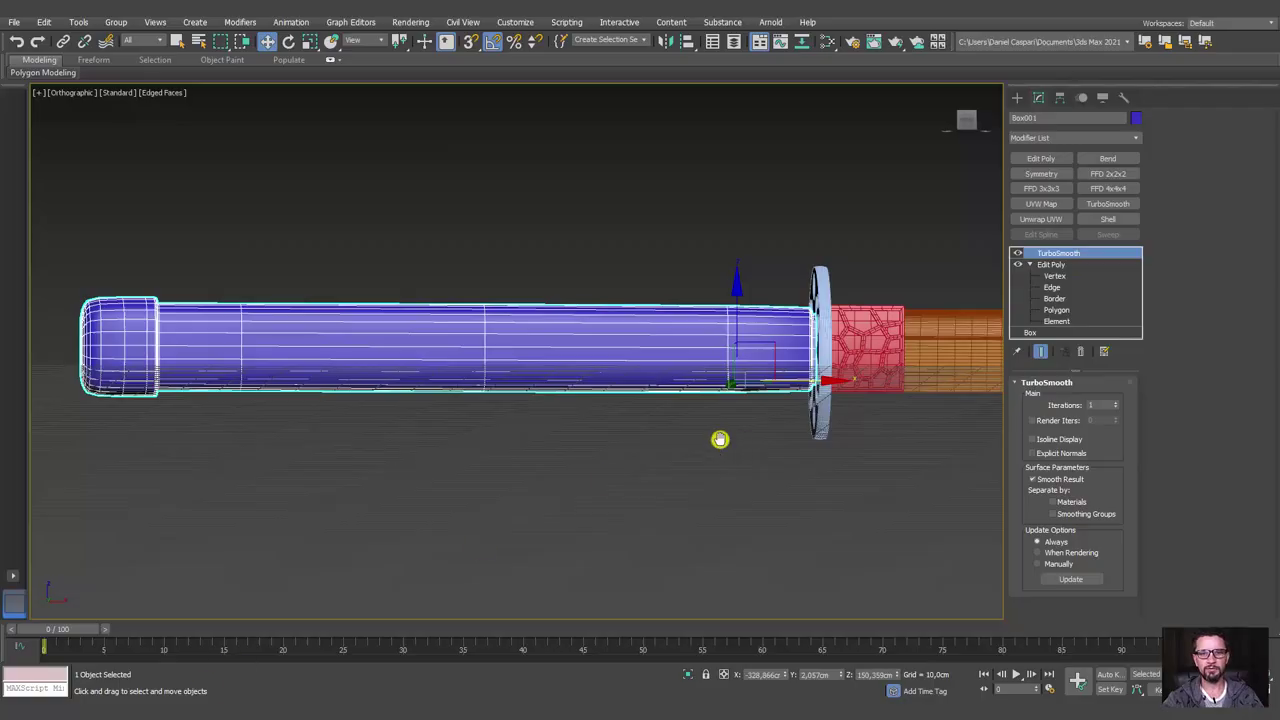
# Turn off the TurboSmooth preview on the blue handle
pyautogui.scroll(-5, 720, 440)
pyautogui.moveTo(843, 420)
pyautogui.keyDown('alt'); pyautogui.mouseDown(button='middle')
pyautogui.moveTo(794, 371)
pyautogui.moveTo(800, 427)
pyautogui.mouseUp(button='middle'); pyautogui.keyUp('alt')
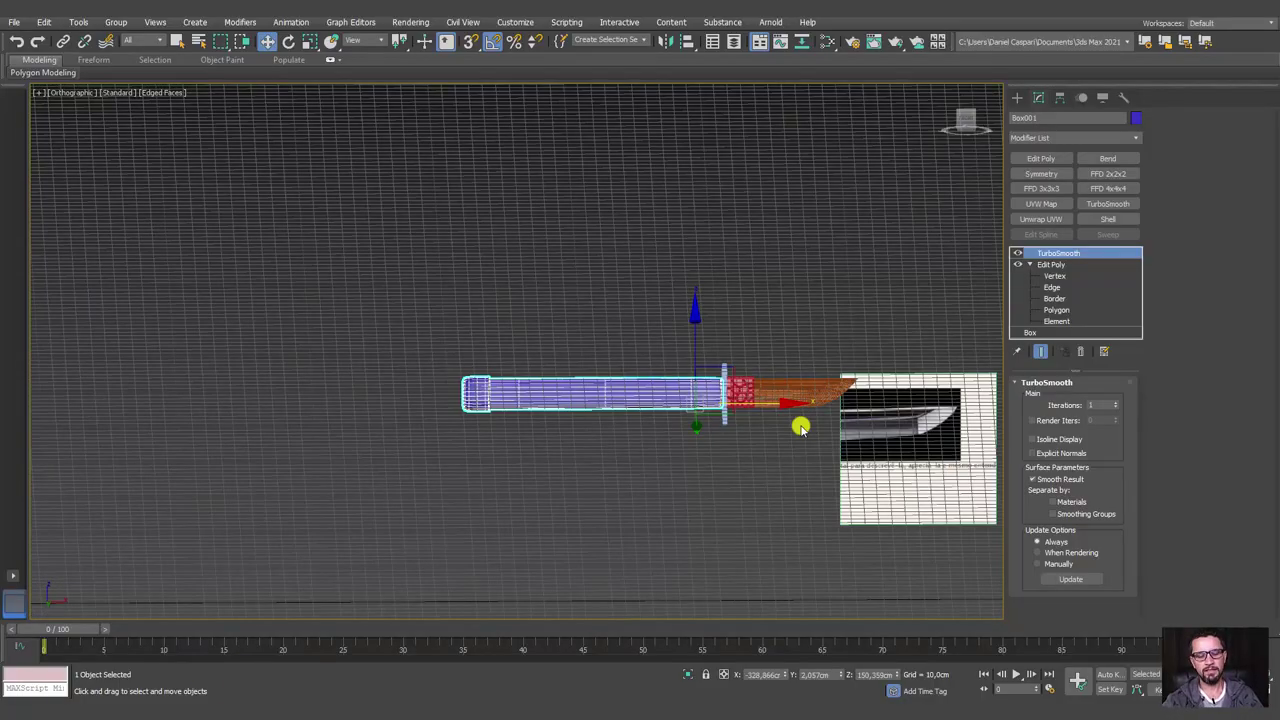
pyautogui.press('p')
pyautogui.keyDown('alt'); pyautogui.moveTo(783, 366); pyautogui.dragTo(720, 331, button='middle'); pyautogui.keyUp('alt')
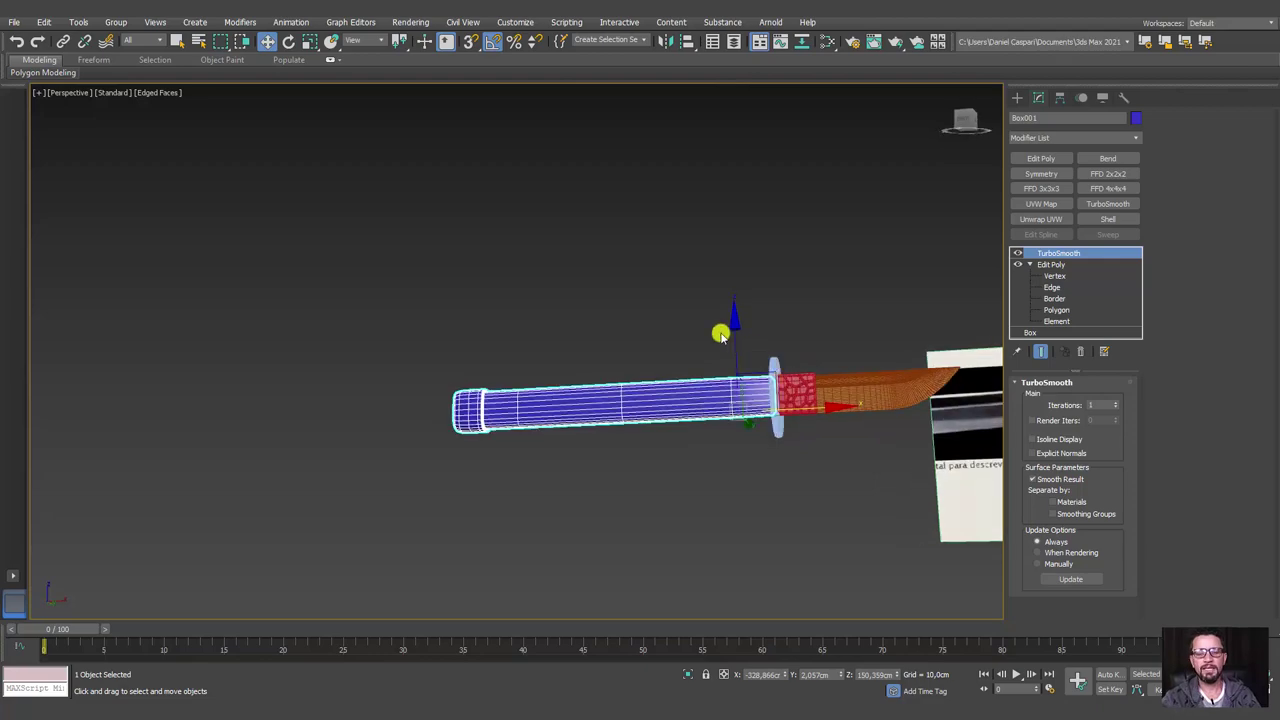
pyautogui.scroll(5, 835, 431)
pyautogui.scroll(2, 835, 431)
pyautogui.moveTo(848, 451); pyautogui.dragTo(930, 390, button='middle')
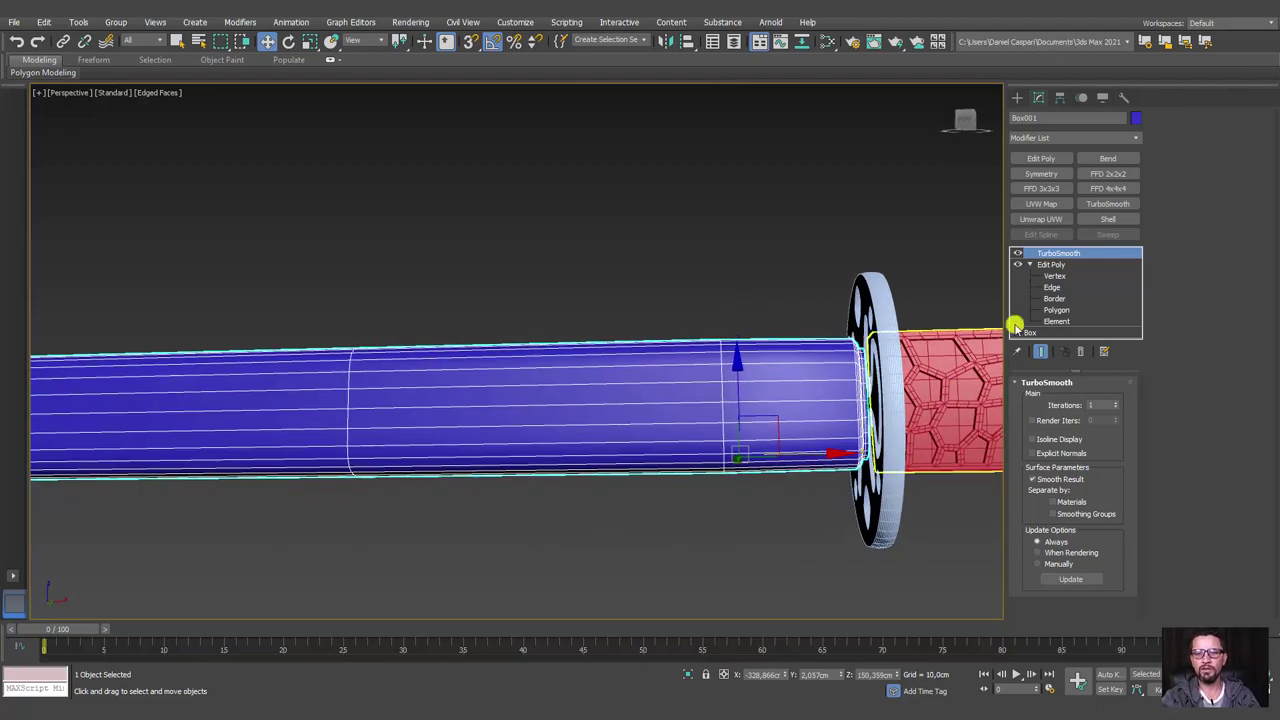
pyautogui.click(1022, 257)
# Connect the handle's lengthwise edges into a new edge loop and slide it into place
pyautogui.click(1057, 289)
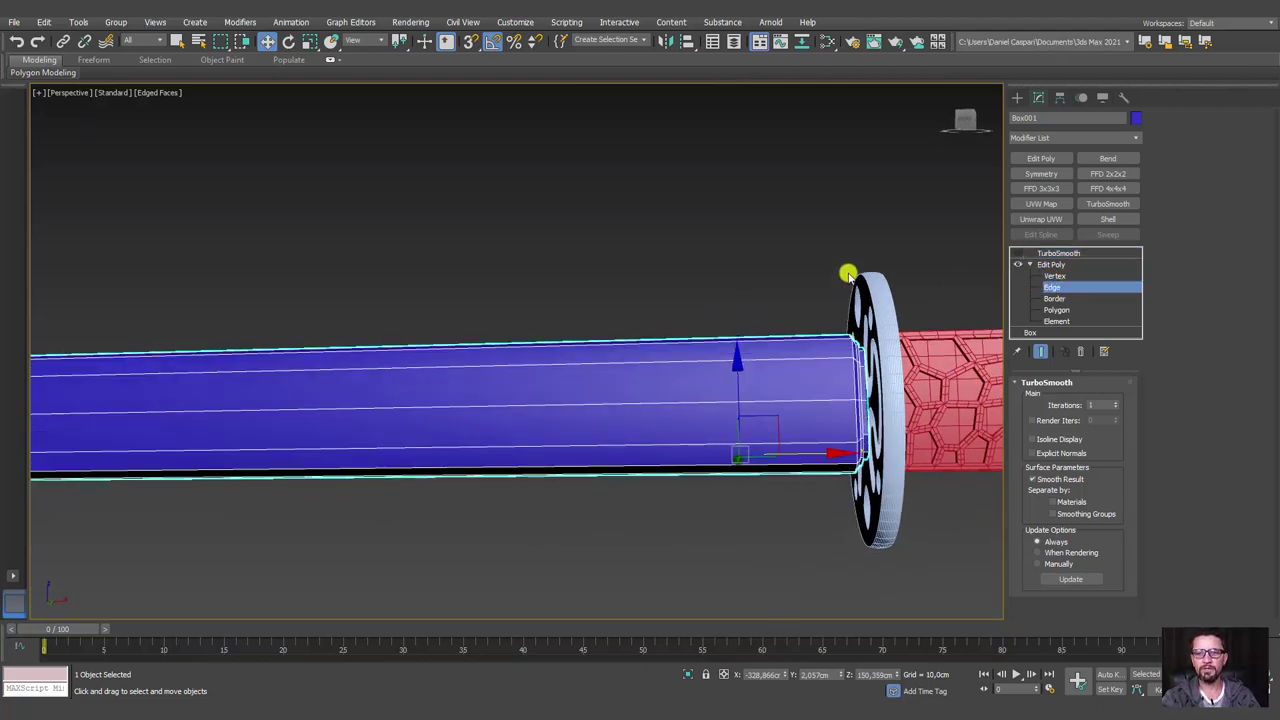
pyautogui.moveTo(663, 230); pyautogui.dragTo(600, 590)
pyautogui.click(1235, 204)
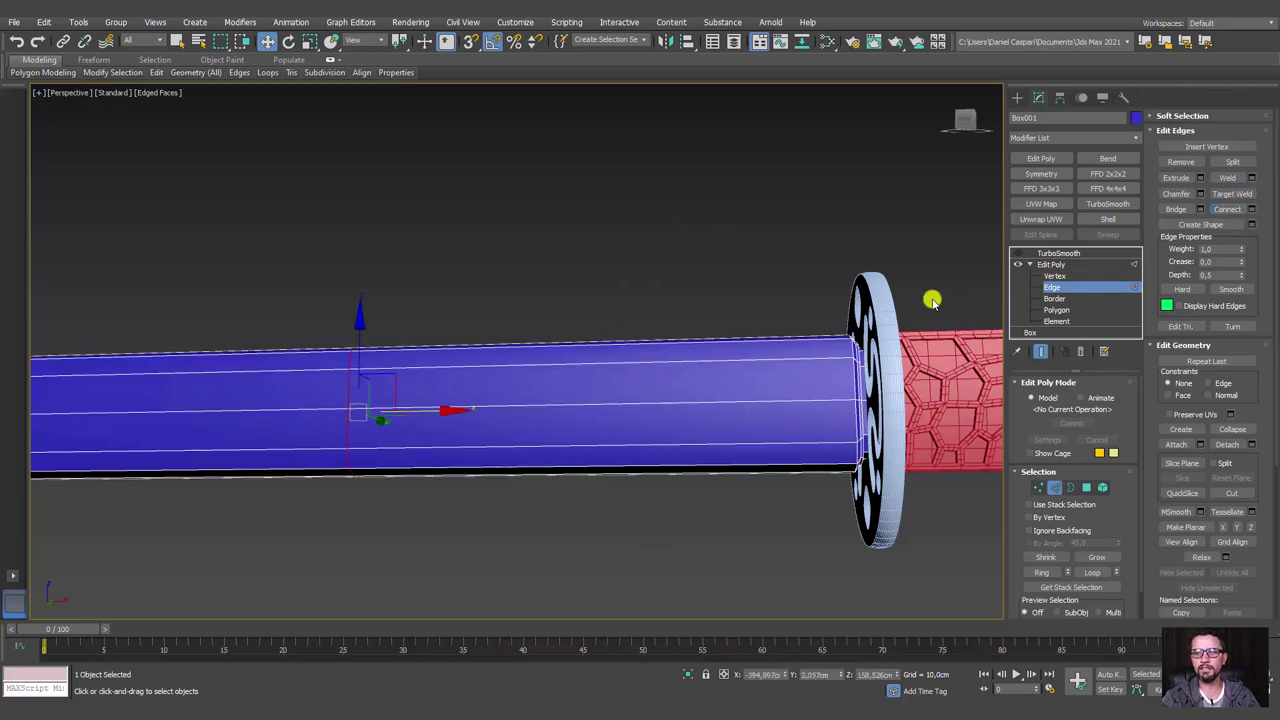
pyautogui.scroll(-3, 592, 373)
pyautogui.moveTo(750, 379); pyautogui.dragTo(782, 377)
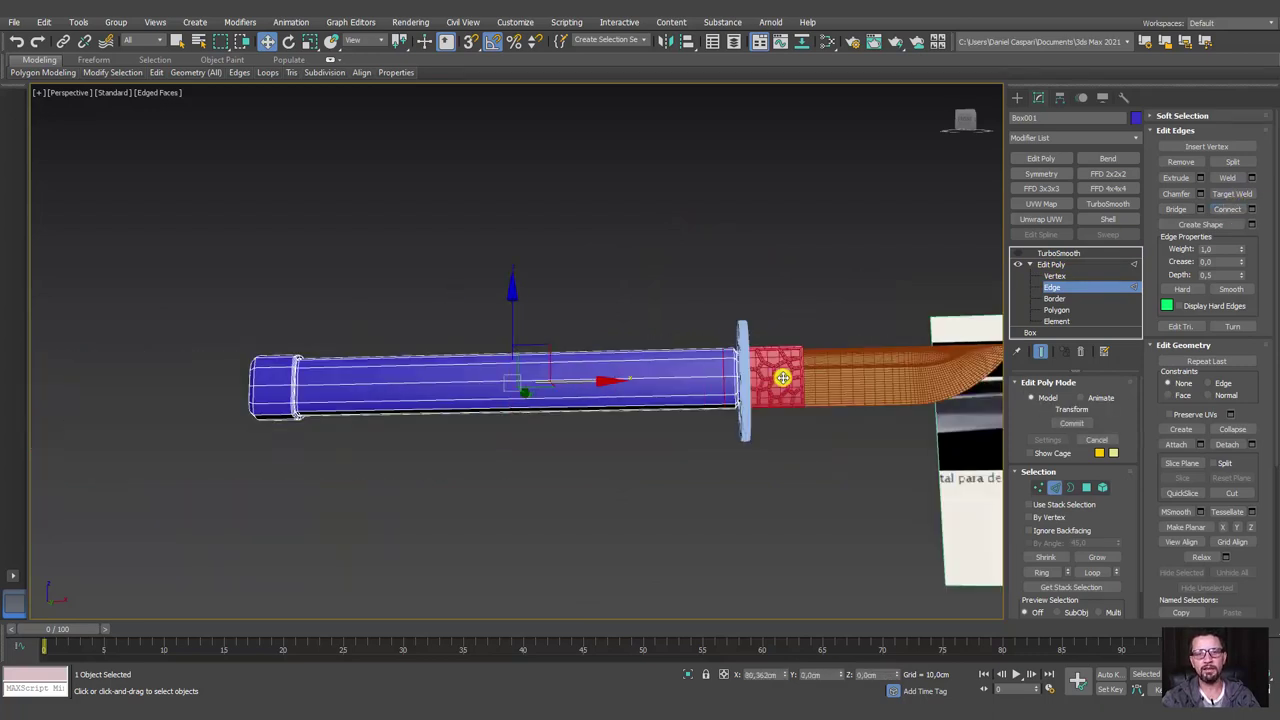
pyautogui.keyDown('alt'); pyautogui.moveTo(787, 378); pyautogui.dragTo(800, 371, button='middle'); pyautogui.keyUp('alt')
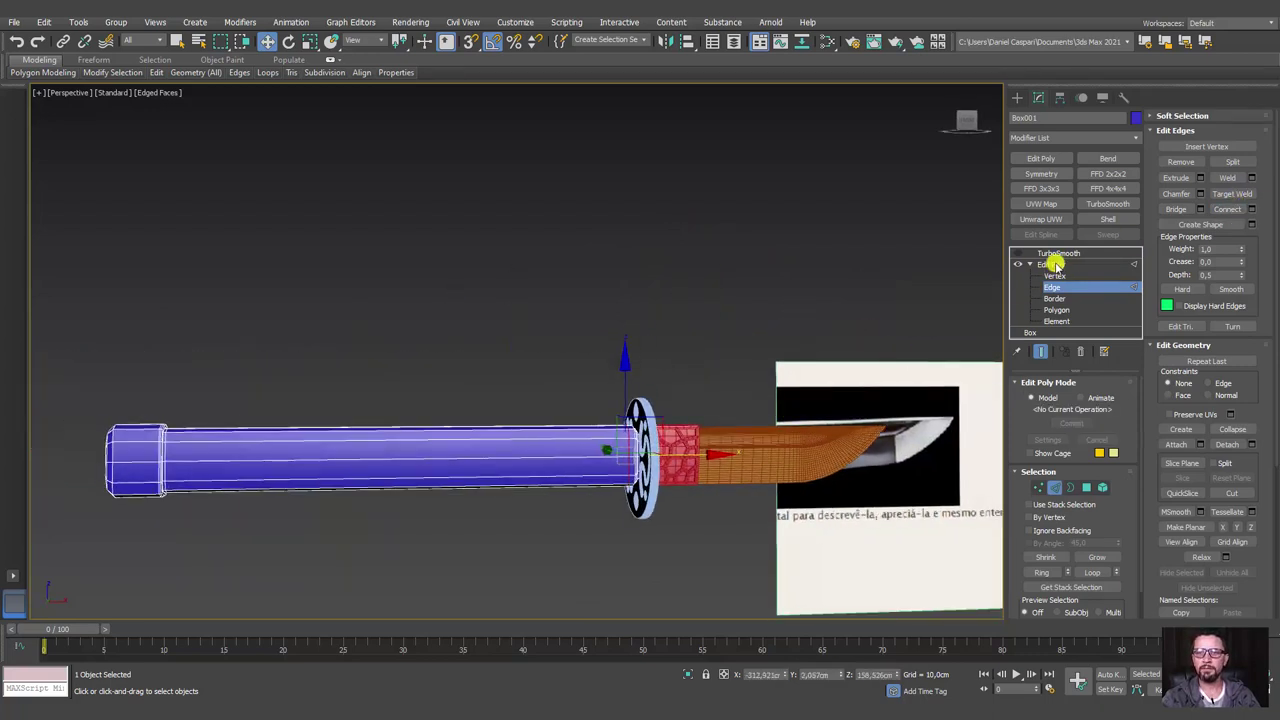
pyautogui.click(1054, 263)
# Draw a Plane in the Front view above the knife handle
pyautogui.click(1017, 97)
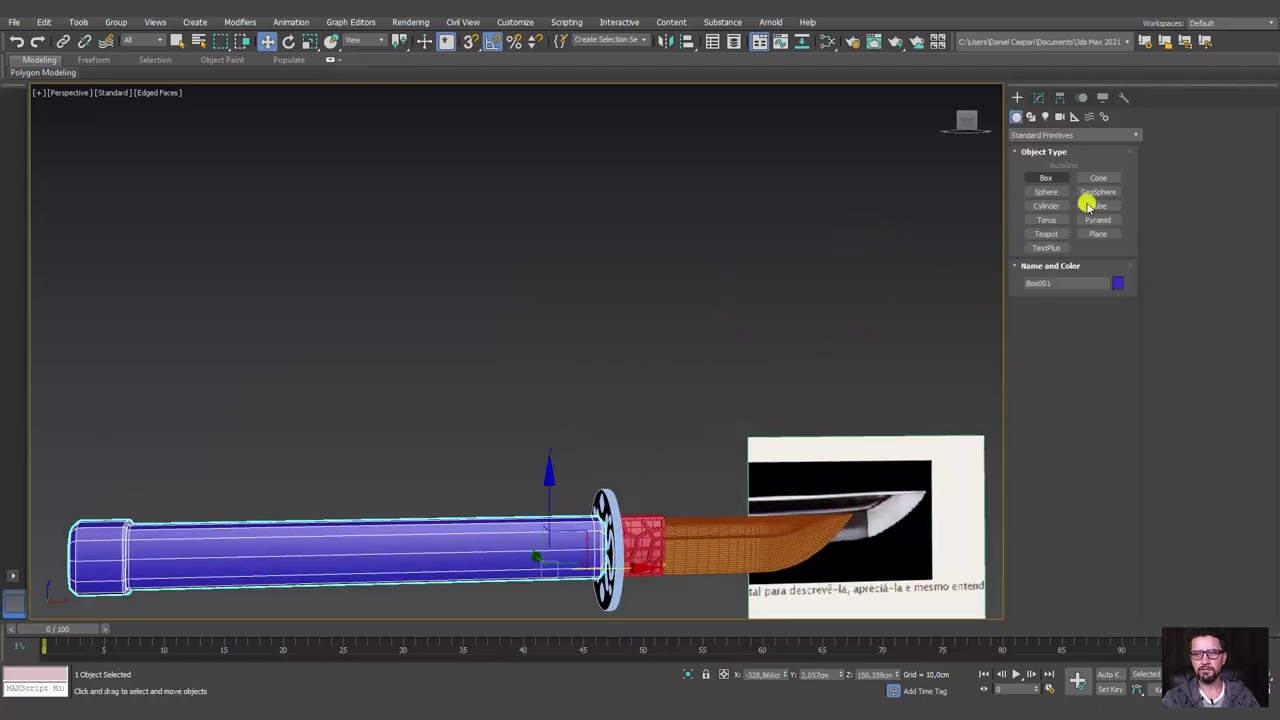
pyautogui.click(1098, 233)
pyautogui.press('f')
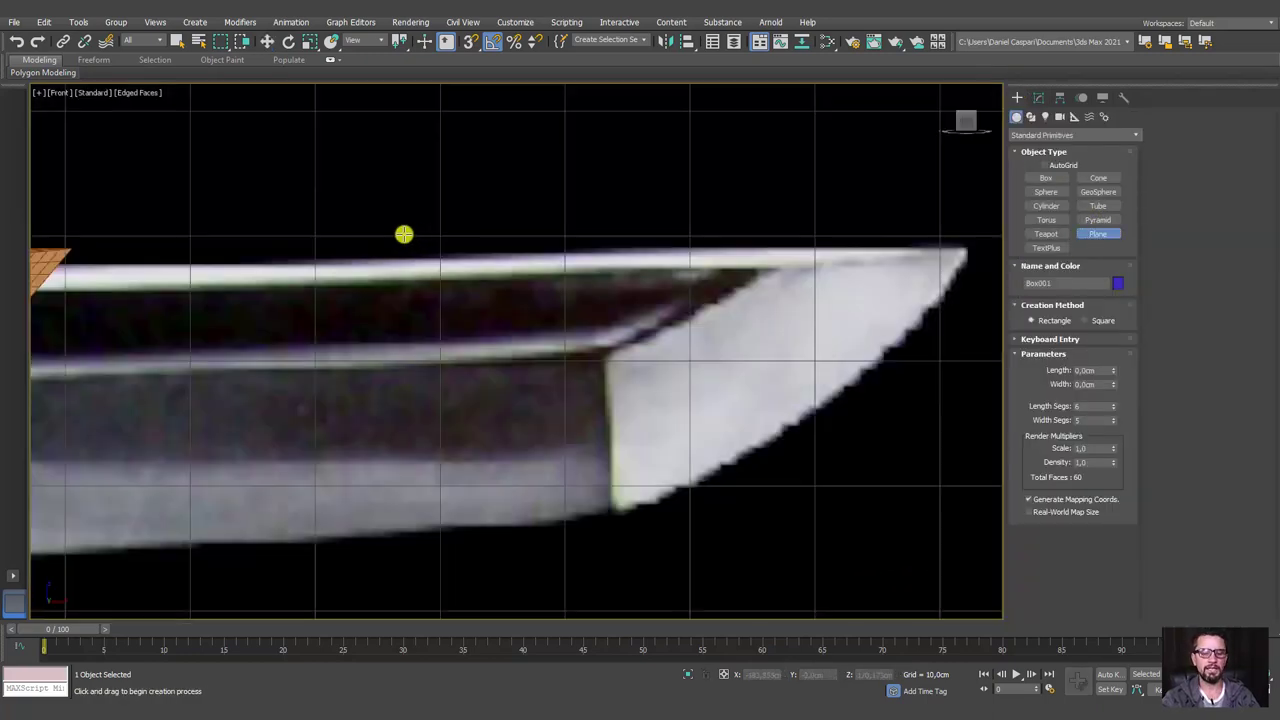
pyautogui.scroll(-5, 403, 234)
pyautogui.moveTo(457, 249); pyautogui.dragTo(514, 320, button='middle')
pyautogui.moveTo(344, 232)
pyautogui.mouseDown()
pyautogui.moveTo(404, 254)
pyautogui.moveTo(609, 265)
pyautogui.mouseUp()
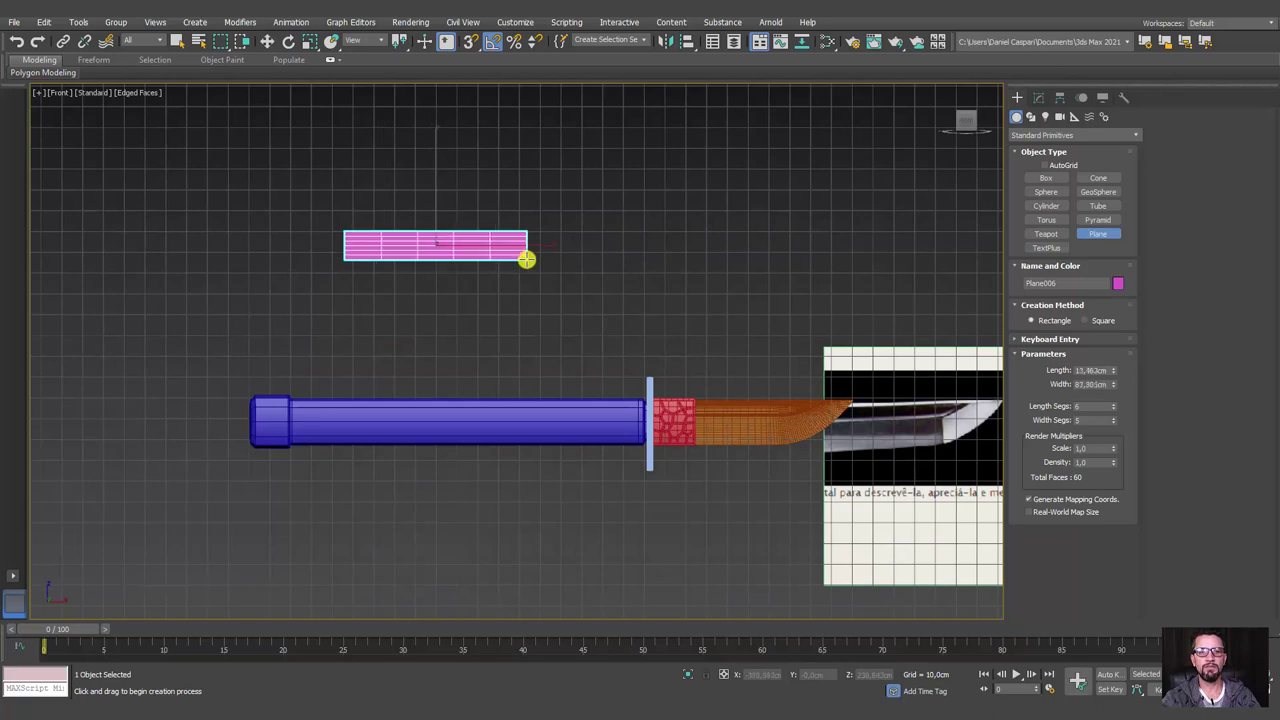
pyautogui.scroll(2, 541, 259)
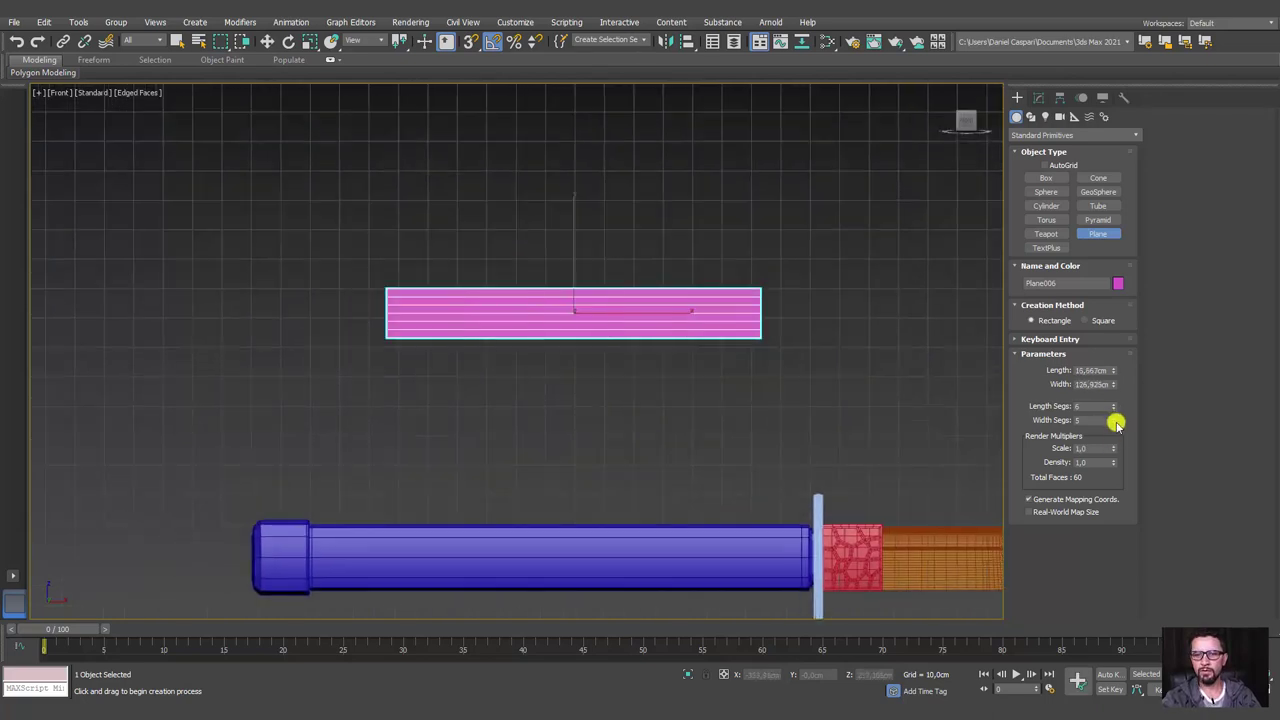
# Give the plane 3 length segments and 20 width segments
pyautogui.moveTo(1116, 408)
pyautogui.mouseDown()
pyautogui.moveTo(1126, 415)
pyautogui.moveTo(1109, 400)
pyautogui.moveTo(1110, 428)
pyautogui.moveTo(1110, 409)
pyautogui.mouseUp()
pyautogui.write('20')
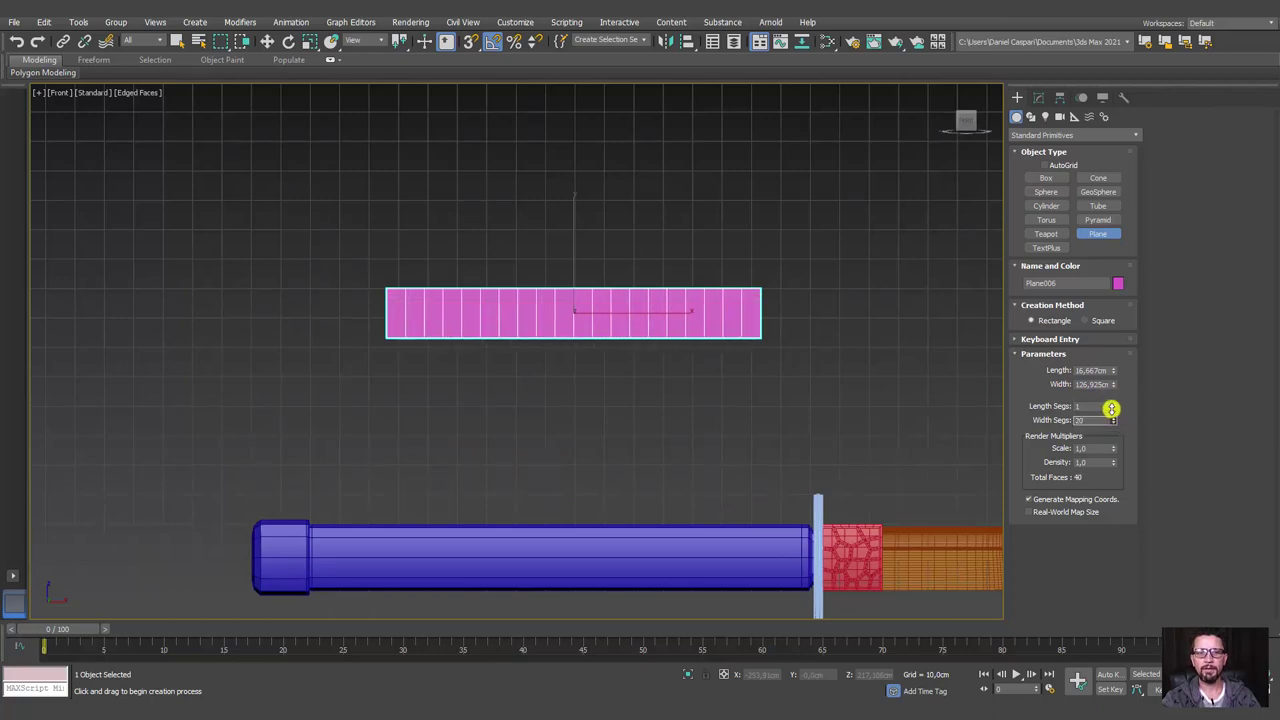
pyautogui.click(1114, 403)
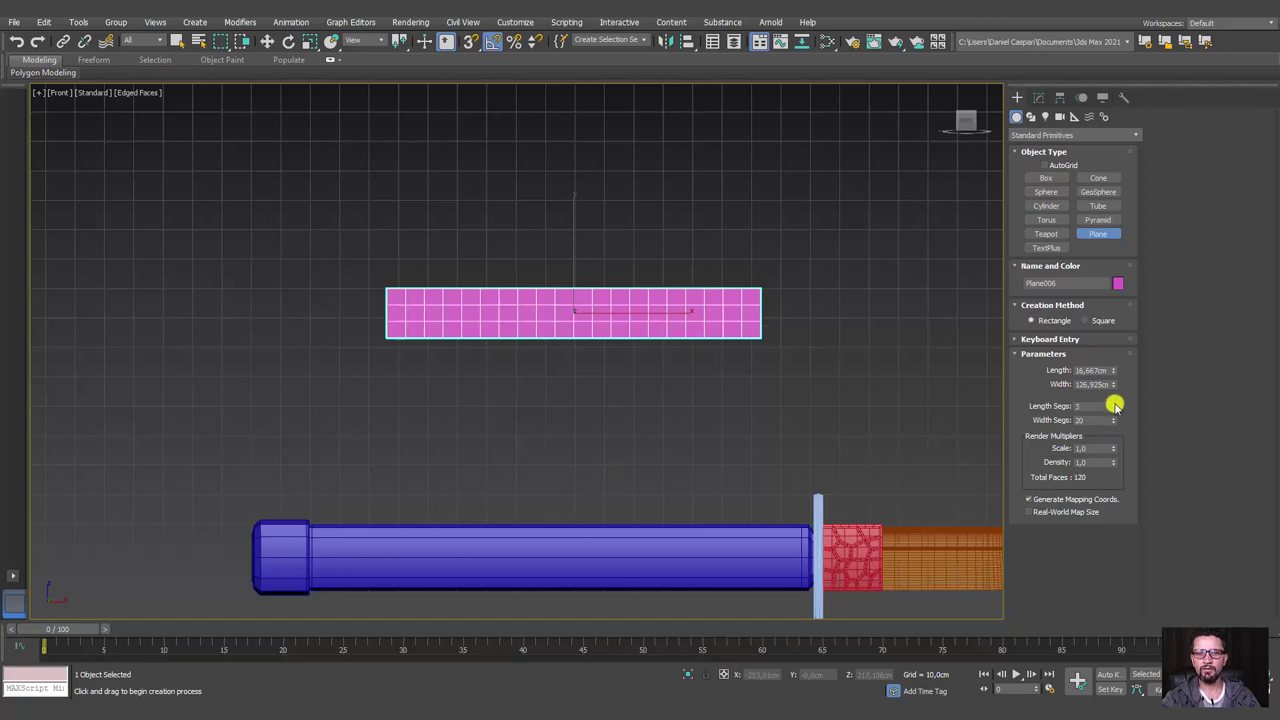
pyautogui.moveTo(636, 318); pyautogui.dragTo(703, 297, button='middle')
pyautogui.scroll(2, 703, 297)
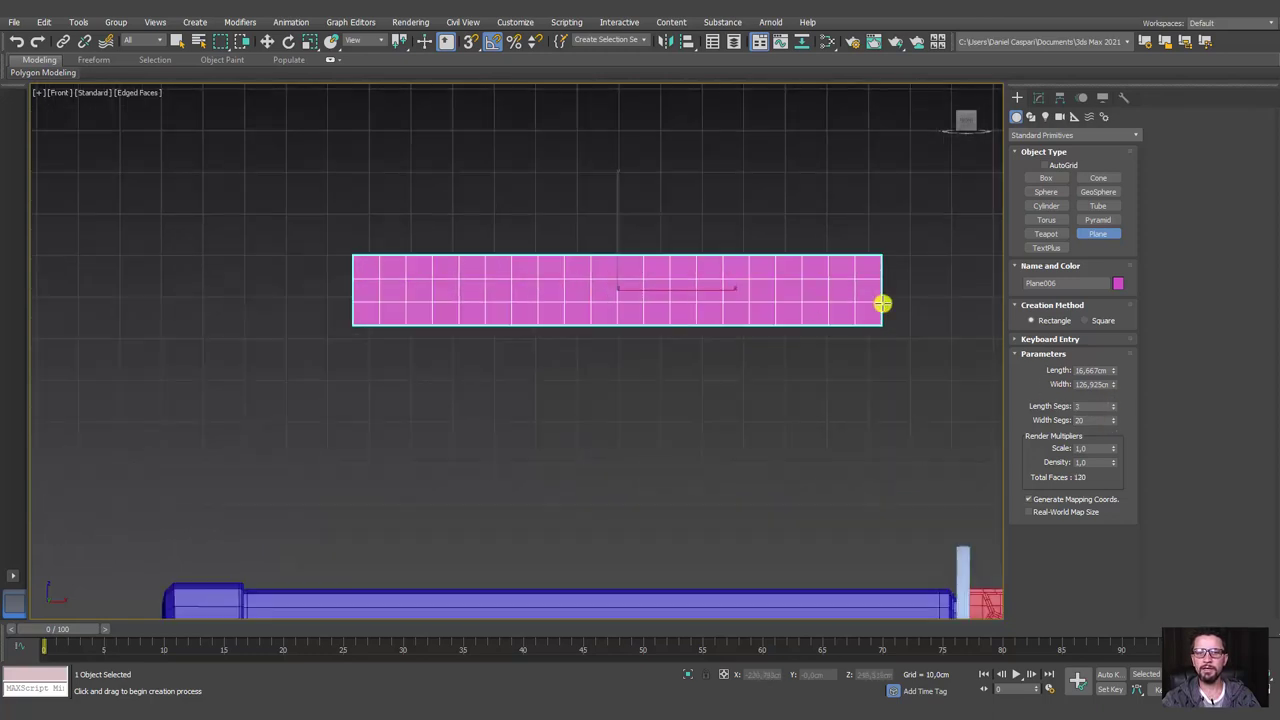
pyautogui.scroll(2, 880, 300)
pyautogui.scroll(-3, 595, 266)
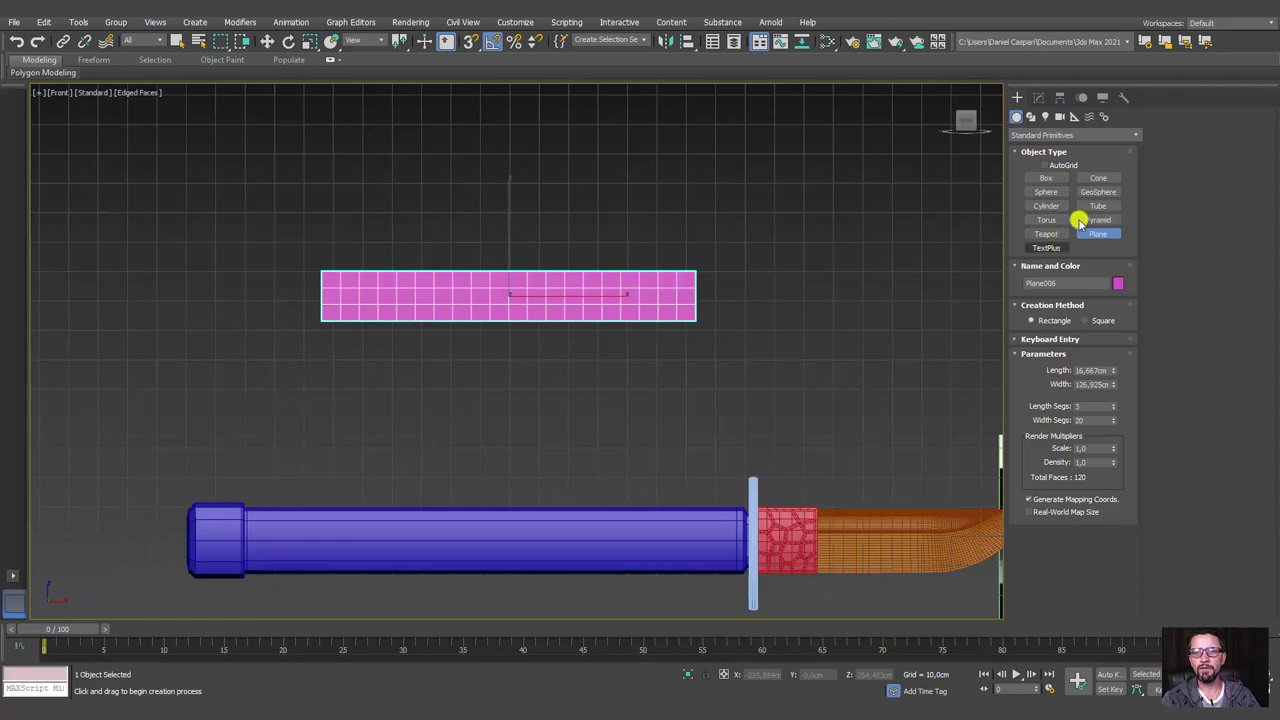
pyautogui.click(1068, 135)
# Add a Twist modifier to the pink plane, twisting it 180° around the X axis
pyautogui.click(1043, 148)
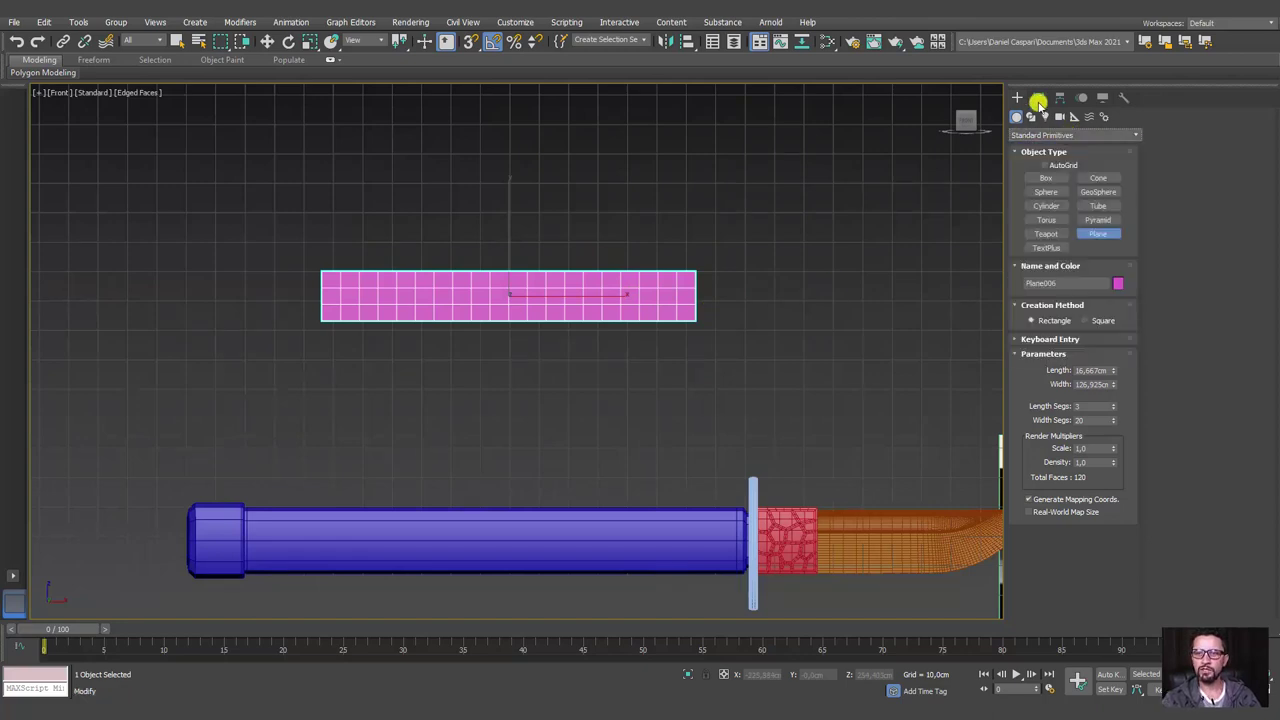
pyautogui.click(1038, 97)
pyautogui.click(1129, 138)
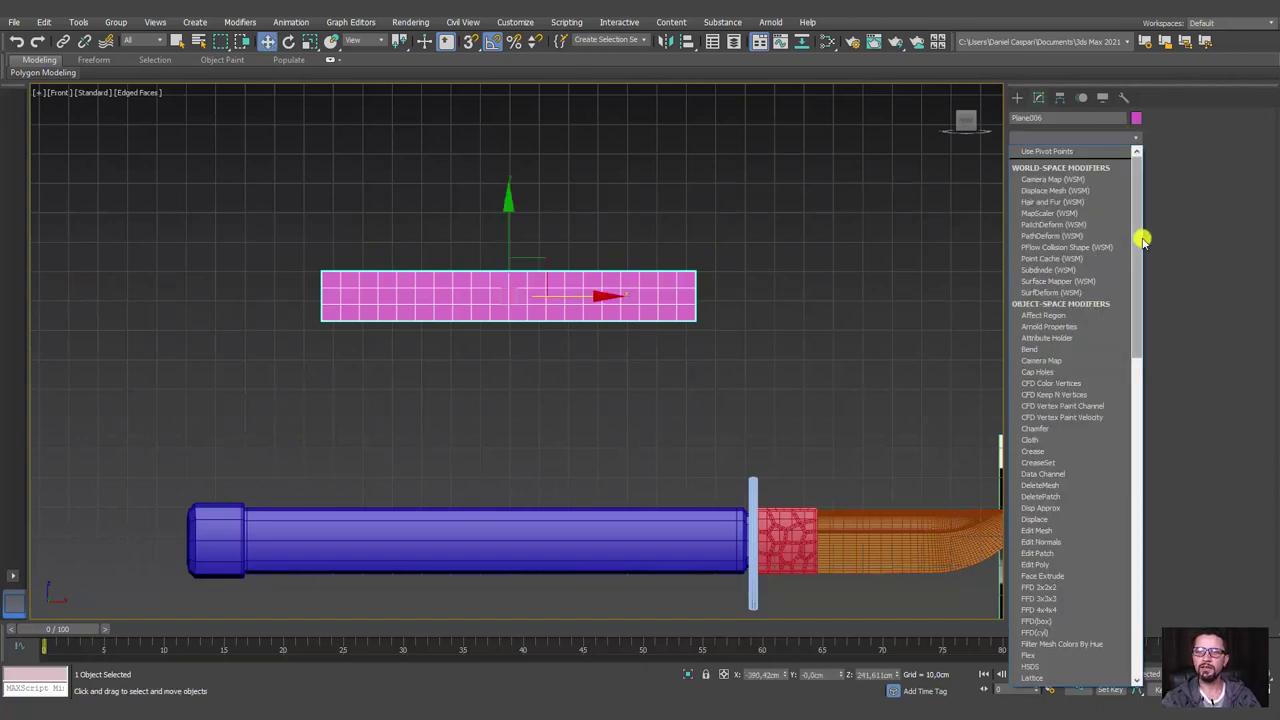
pyautogui.moveTo(1140, 237); pyautogui.dragTo(1137, 605)
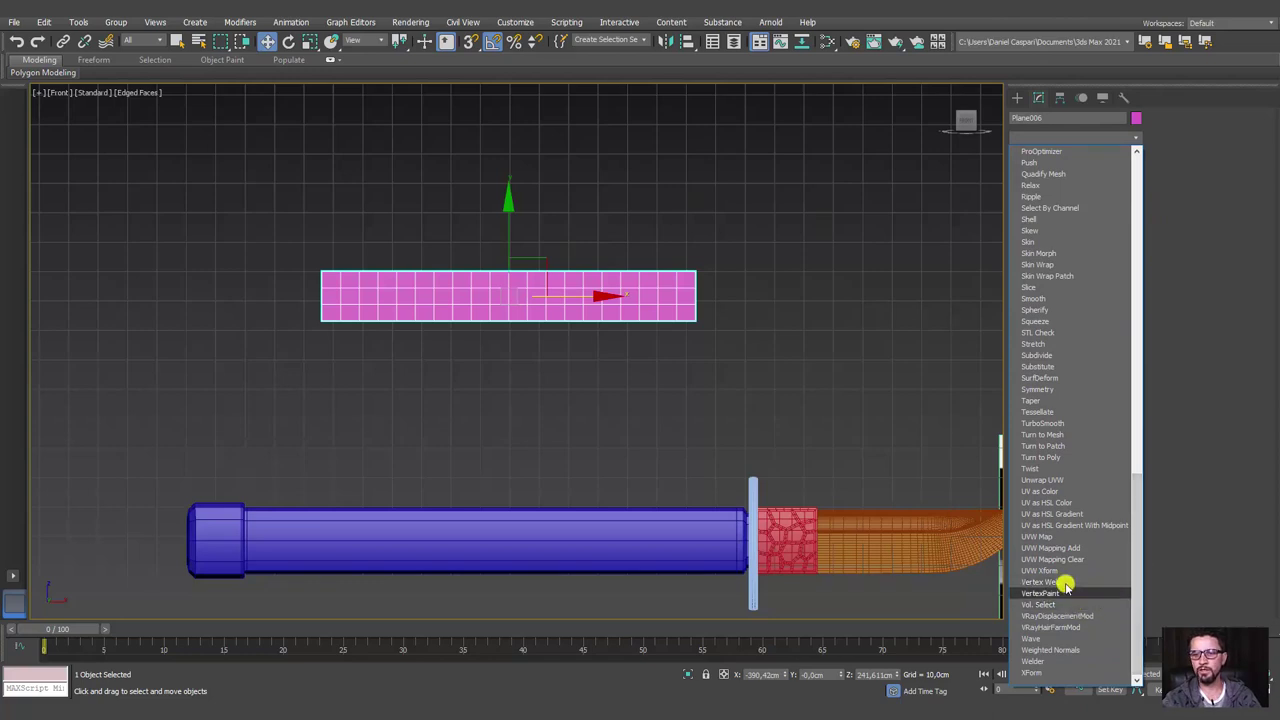
pyautogui.click(1041, 468)
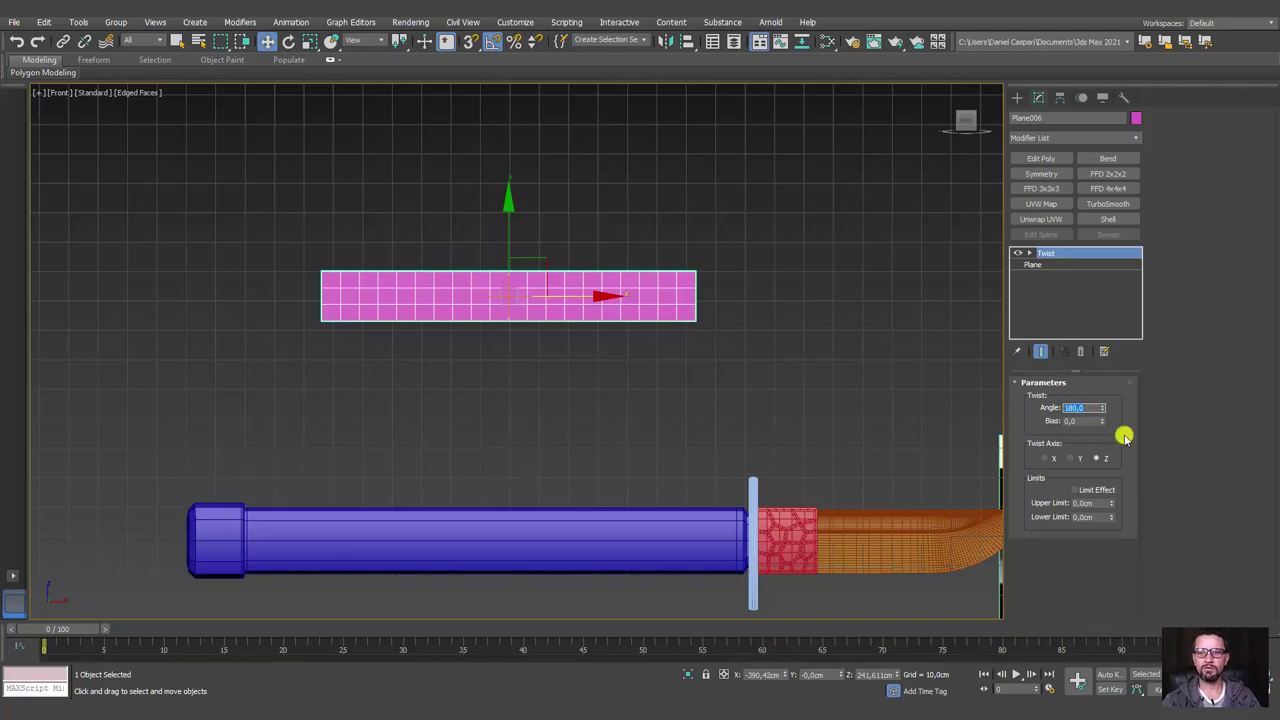
pyautogui.keyDown('alt'); pyautogui.moveTo(868, 297); pyautogui.dragTo(854, 309, button='middle'); pyautogui.keyUp('alt')
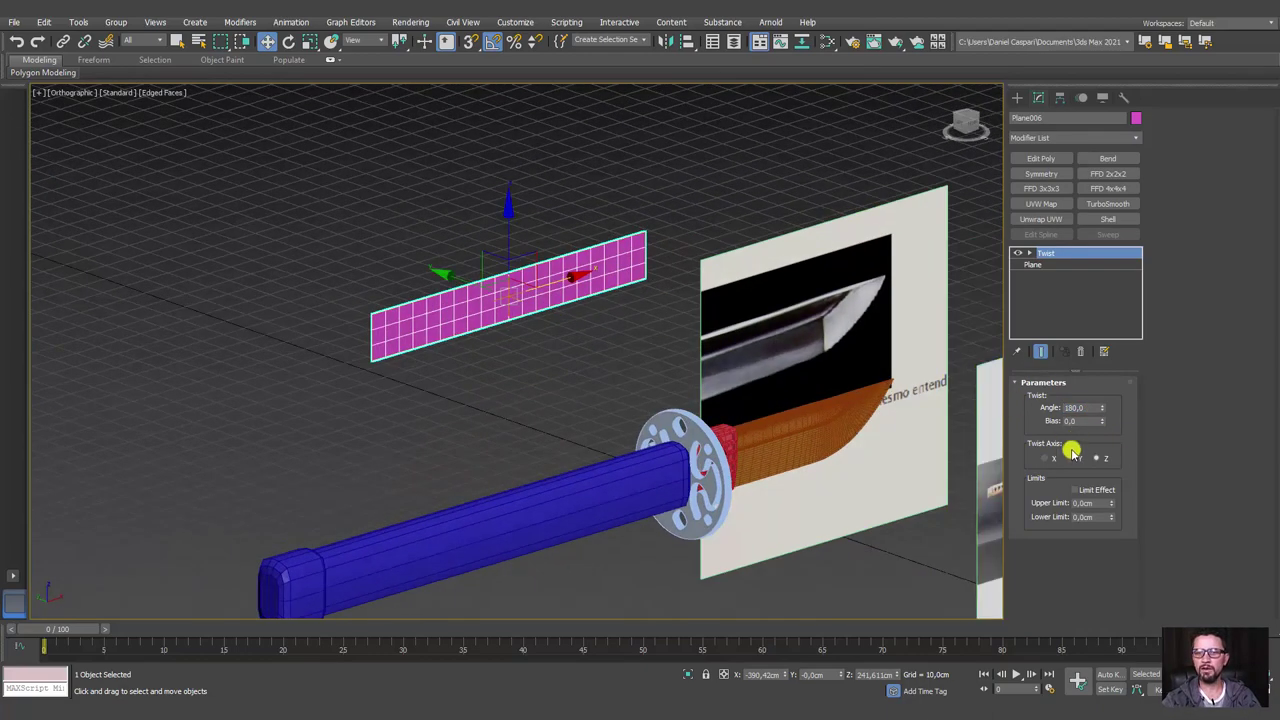
pyautogui.click(1072, 458)
pyautogui.click(1047, 459)
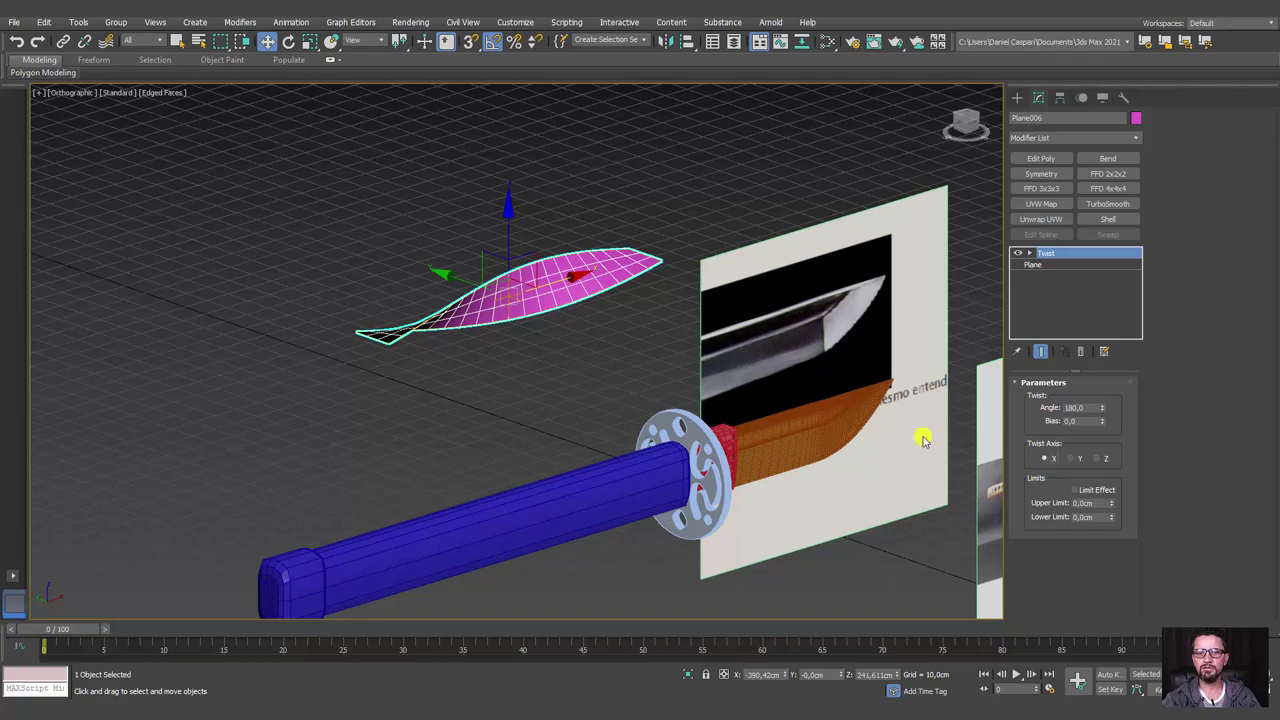
pyautogui.keyDown('alt'); pyautogui.moveTo(646, 346); pyautogui.dragTo(597, 323, button='middle'); pyautogui.keyUp('alt')
pyautogui.press('z')
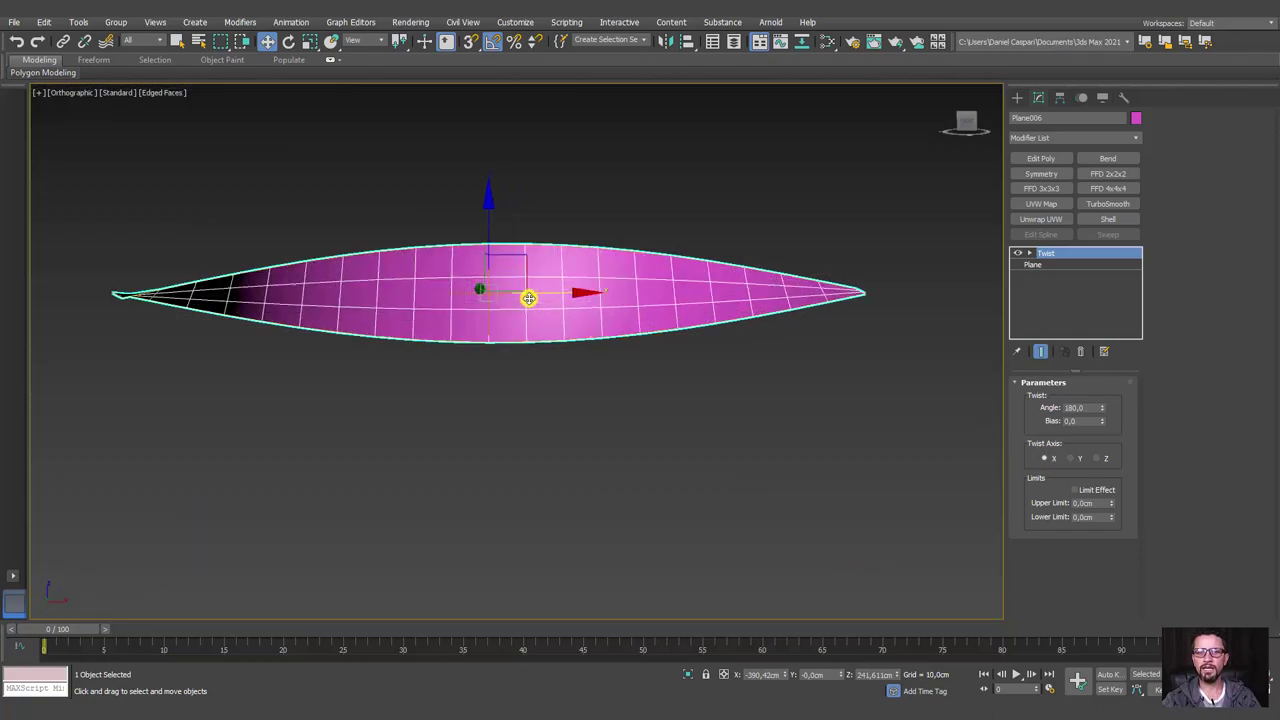
# Enable Limit Effect on the twist with Upper Limit 40 and Lower Limit -40
pyautogui.click(1075, 490)
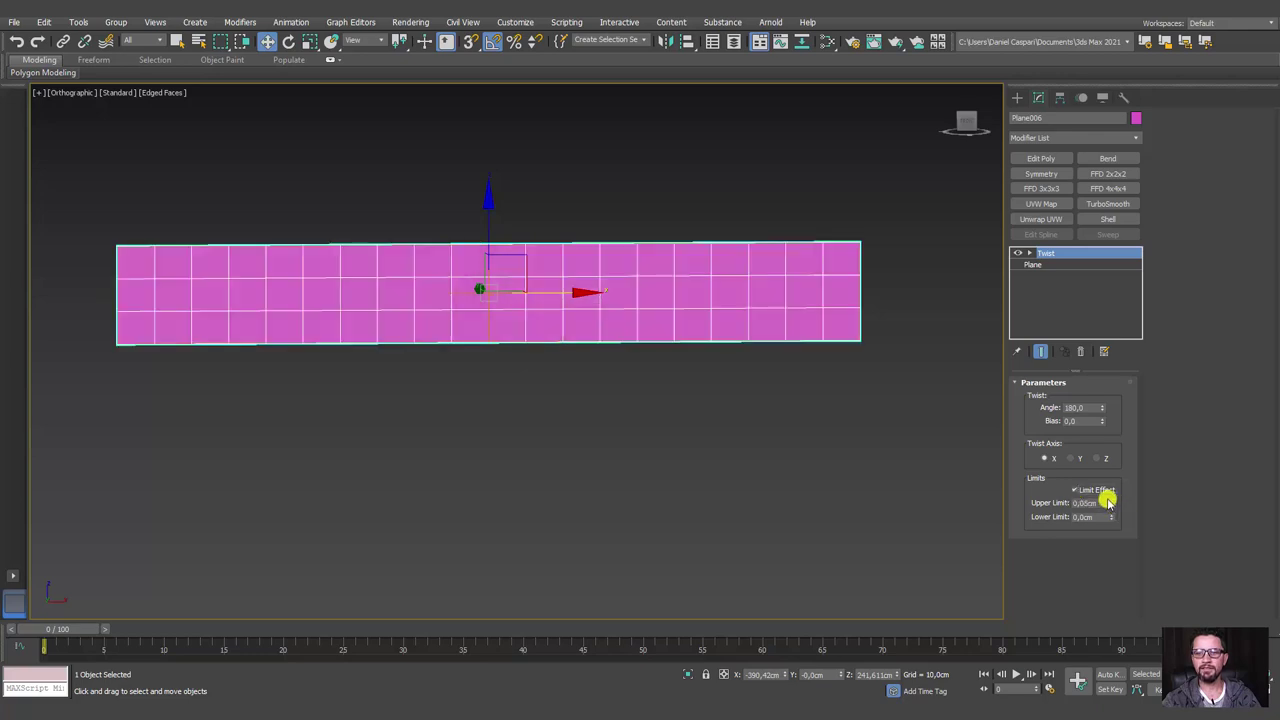
pyautogui.moveTo(1101, 407); pyautogui.dragTo(975, 66)
pyautogui.moveTo(1110, 503); pyautogui.dragTo(1248, 374)
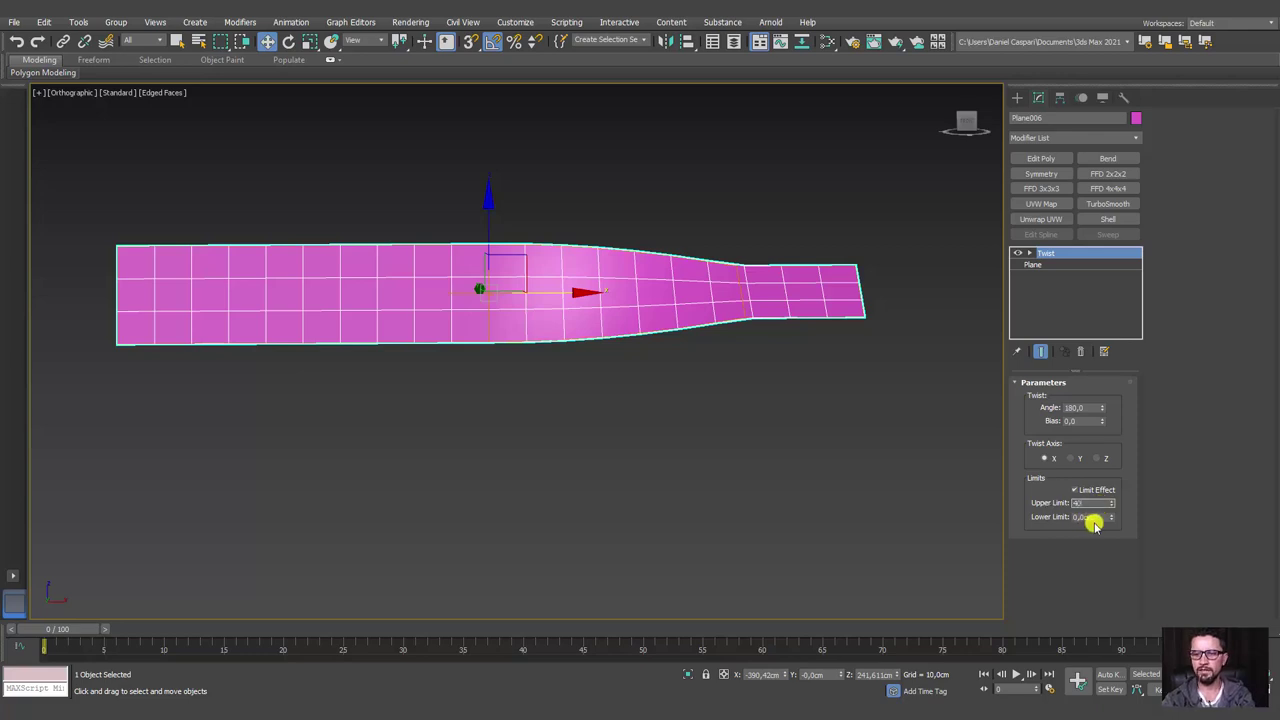
pyautogui.press('Tab')
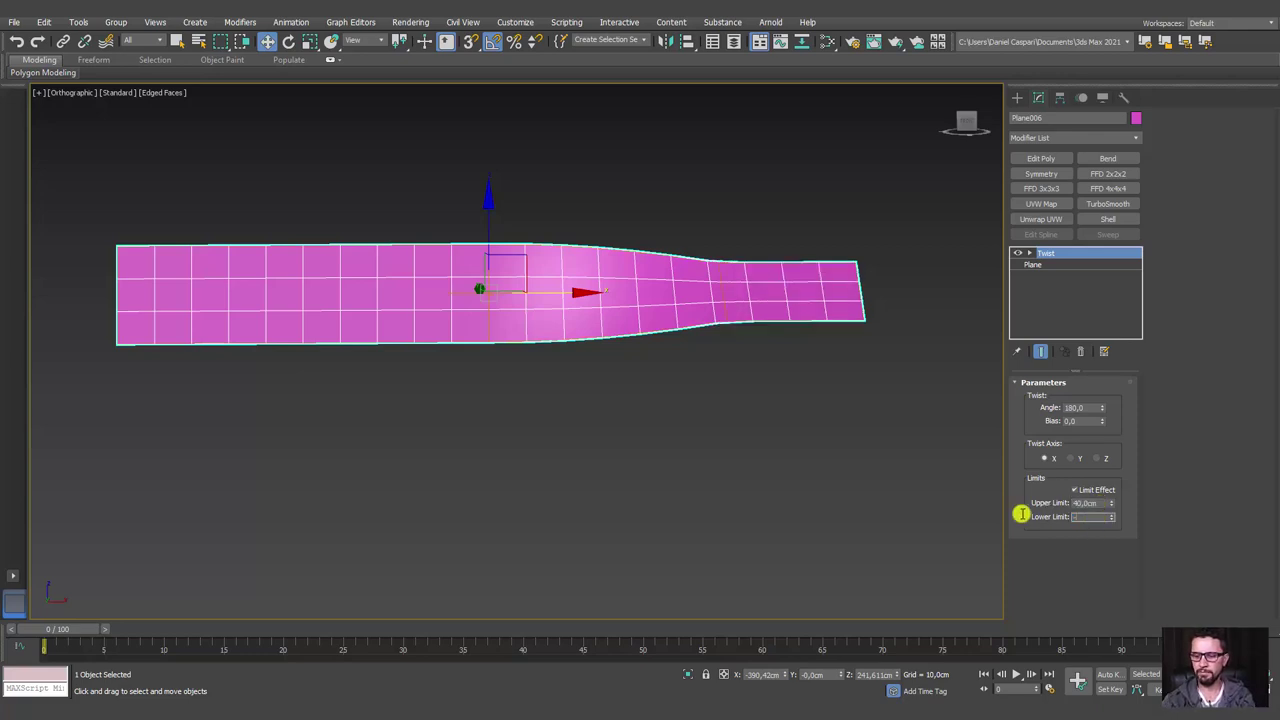
pyautogui.write('-0')
pyautogui.press('Return')
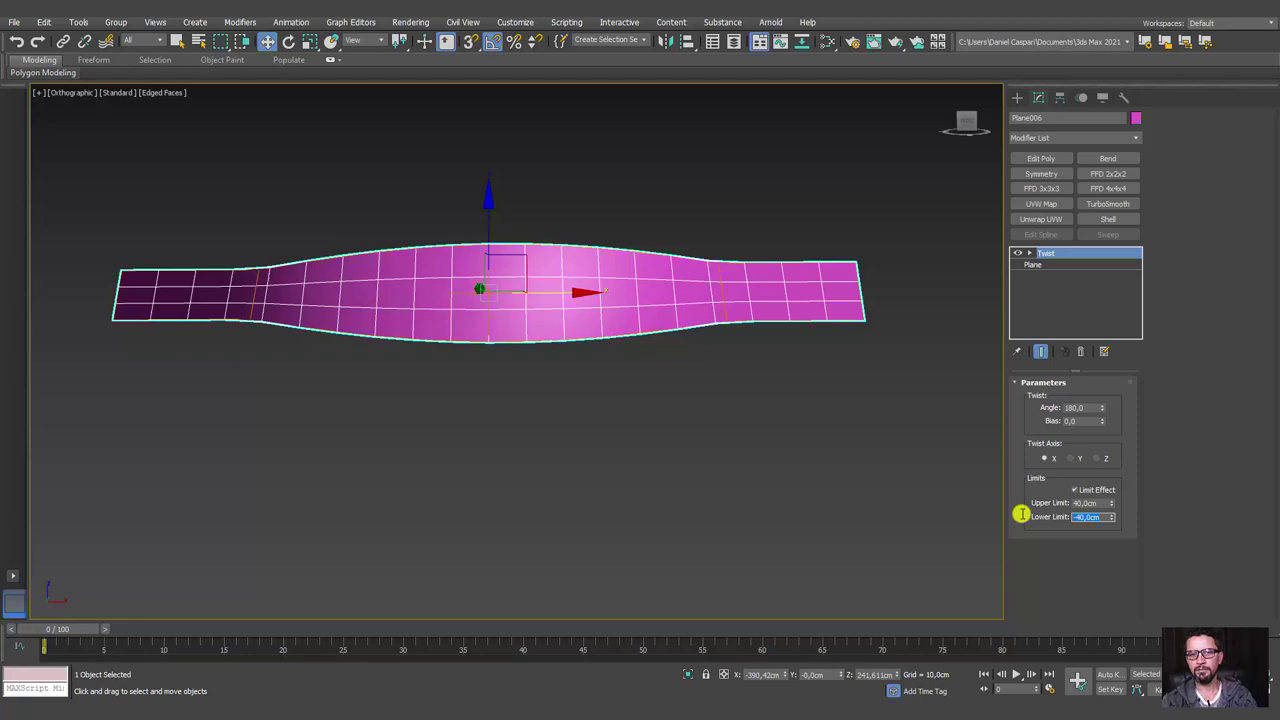
pyautogui.moveTo(628, 350)
pyautogui.keyDown('alt'); pyautogui.mouseDown(button='middle')
pyautogui.moveTo(612, 319)
pyautogui.moveTo(632, 339)
pyautogui.mouseUp(button='middle'); pyautogui.keyUp('alt')
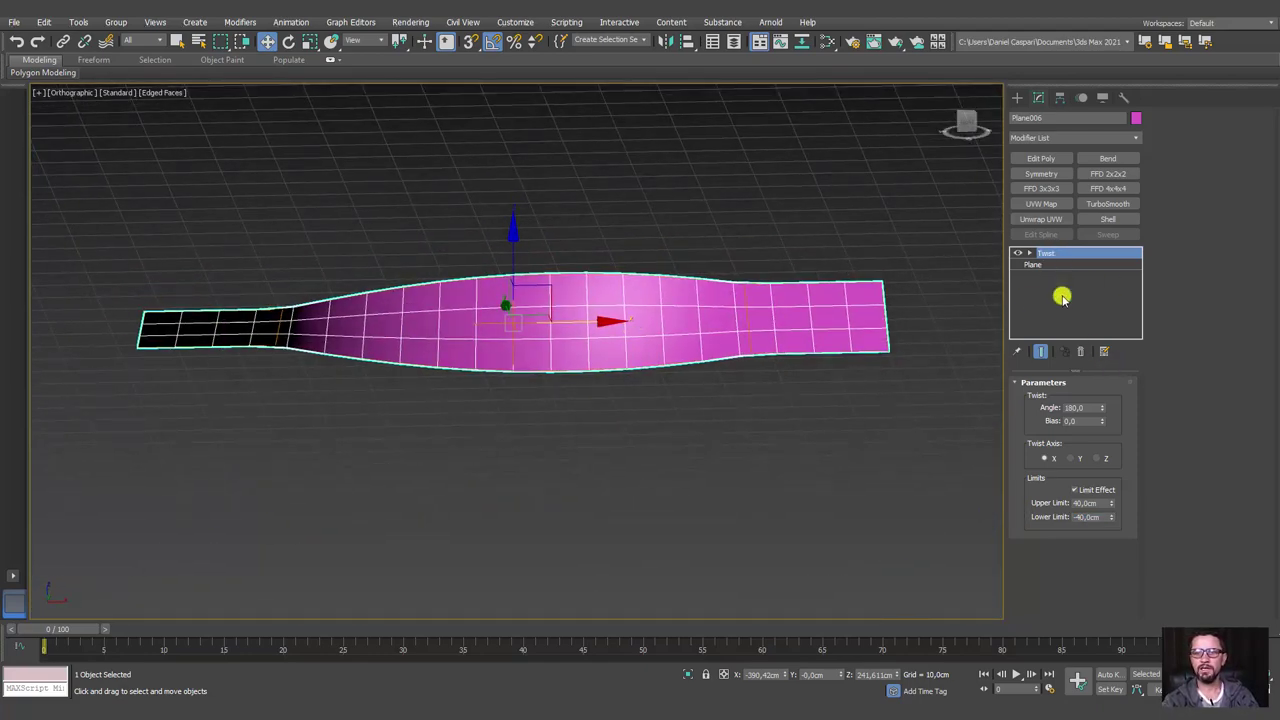
# Raise the twist angle to 287° and stack an Edit Poly modifier above it
pyautogui.moveTo(1102, 410); pyautogui.dragTo(1101, 300)
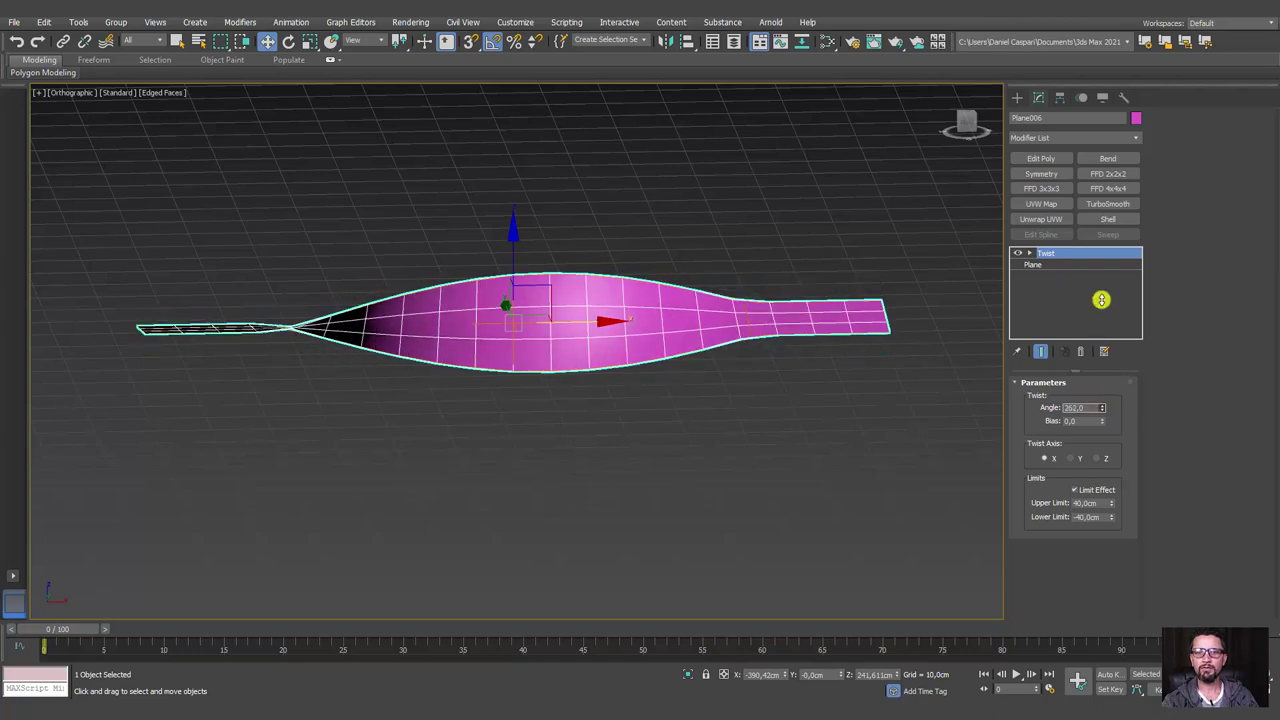
pyautogui.press('f')
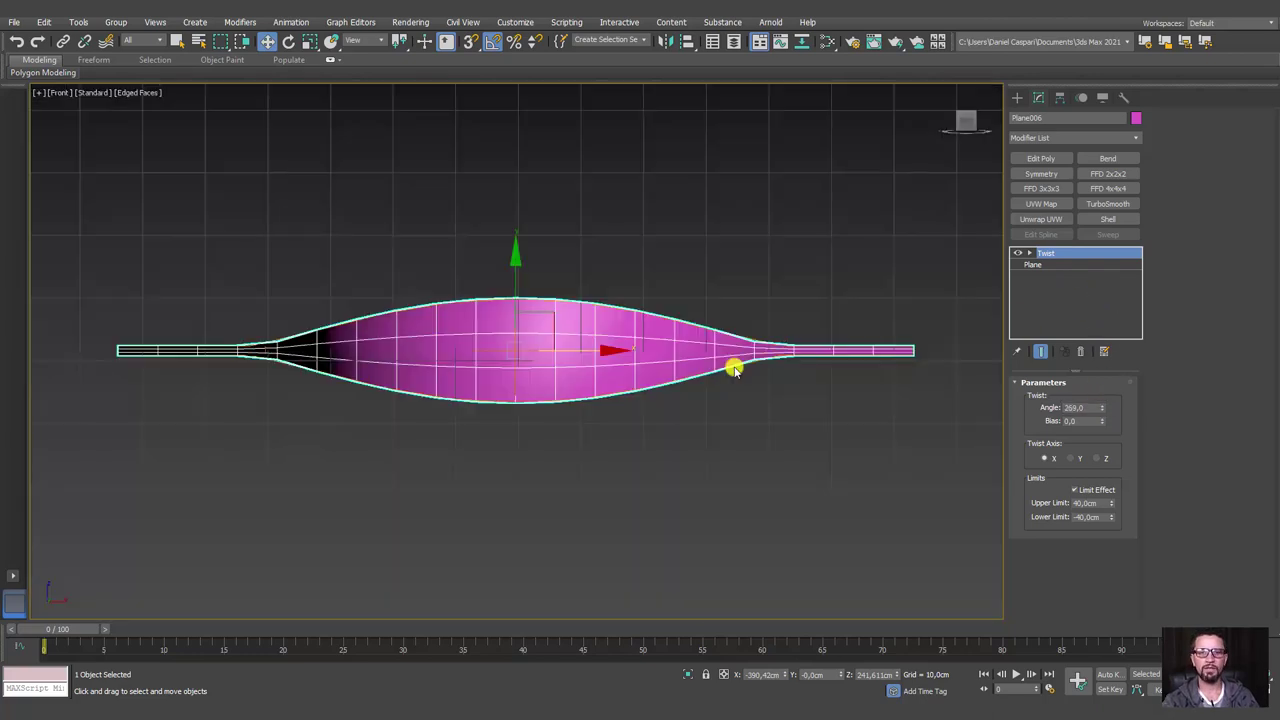
pyautogui.moveTo(681, 377); pyautogui.dragTo(712, 387, button='middle')
pyautogui.moveTo(1100, 409); pyautogui.dragTo(1091, 385)
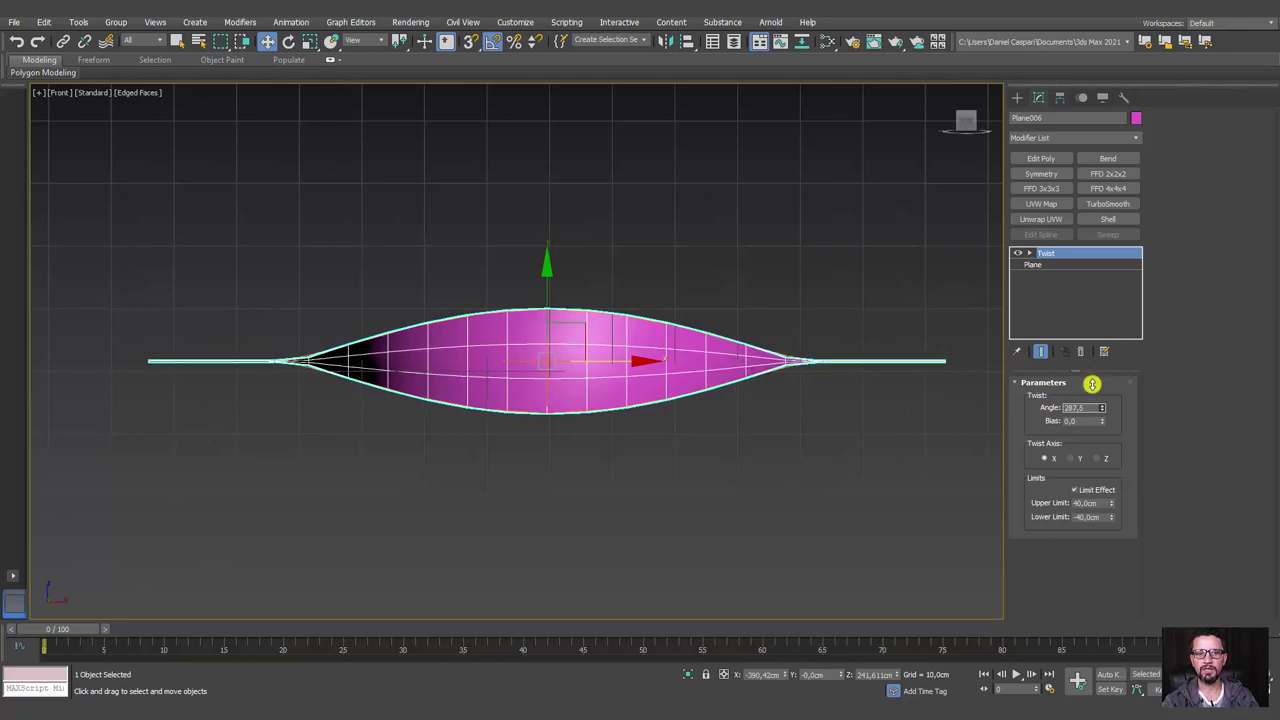
pyautogui.moveTo(733, 388)
pyautogui.keyDown('alt'); pyautogui.mouseDown(button='middle')
pyautogui.moveTo(792, 483)
pyautogui.moveTo(737, 408)
pyautogui.moveTo(746, 383)
pyautogui.mouseUp(button='middle'); pyautogui.keyUp('alt')
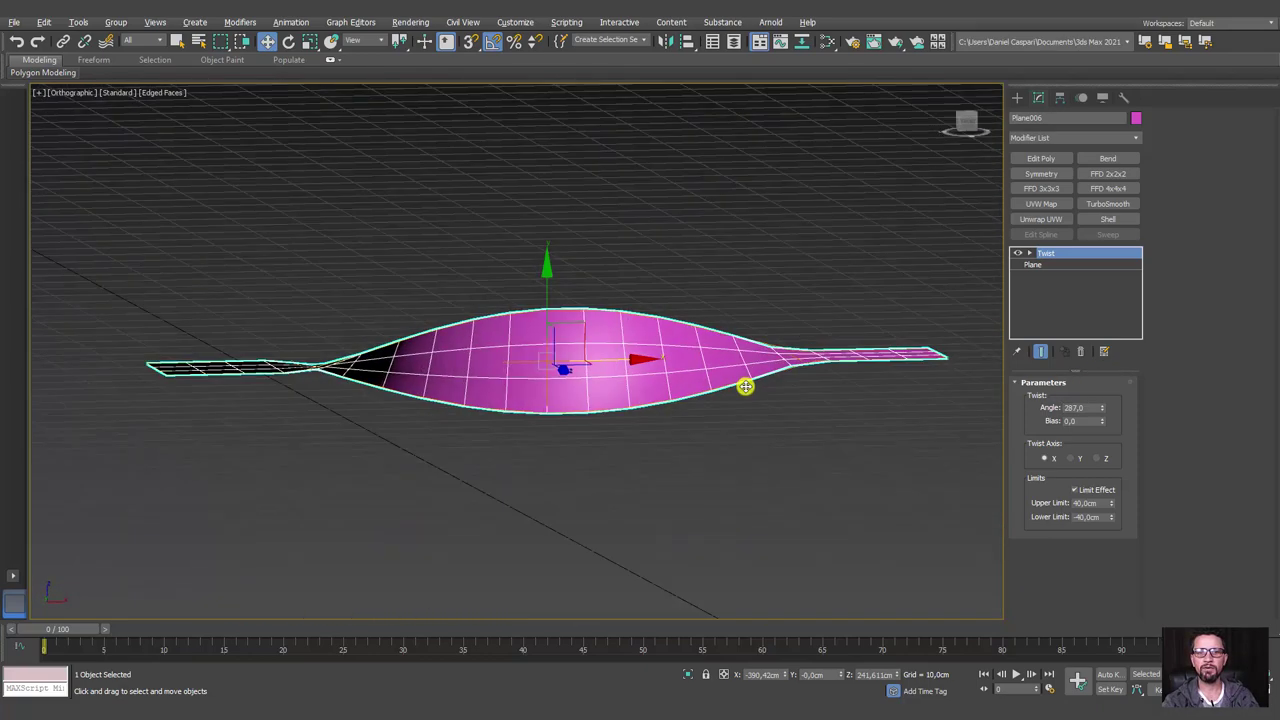
pyautogui.click(1040, 158)
pyautogui.click(1101, 487)
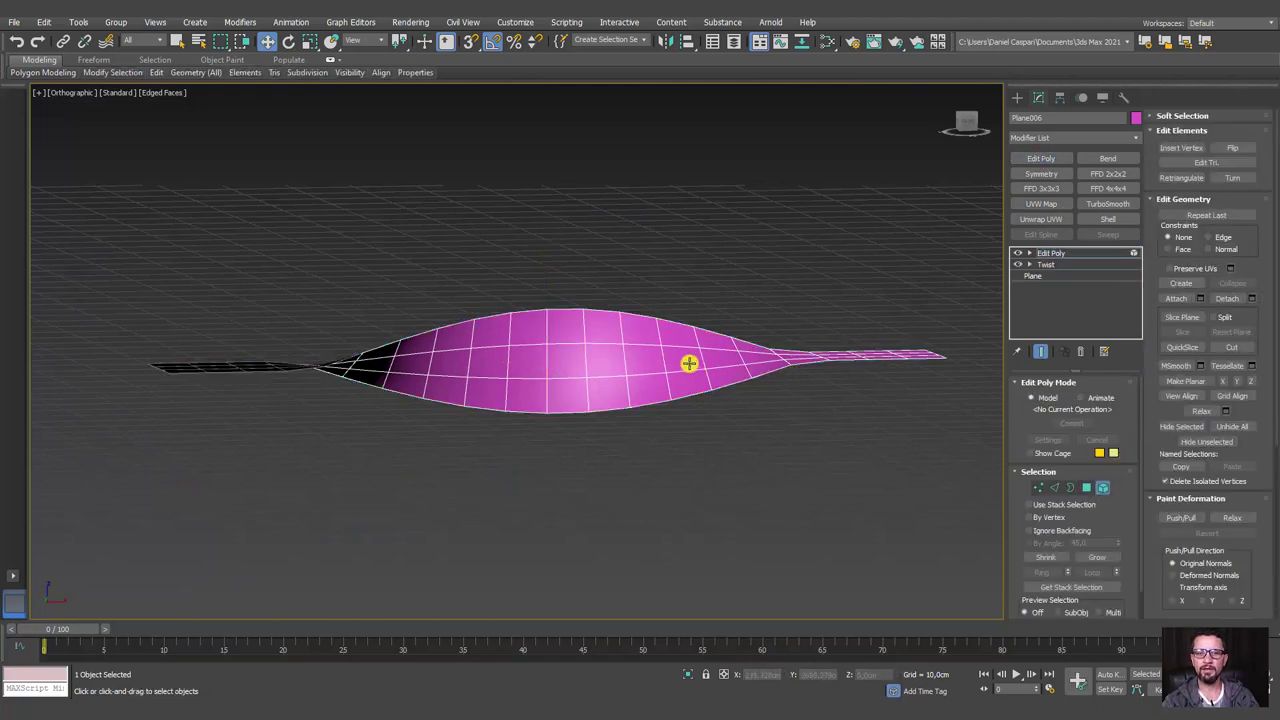
pyautogui.click(689, 363)
pyautogui.press('e')
pyautogui.press('r')
pyautogui.moveTo(546, 262); pyautogui.dragTo(551, 366)
pyautogui.moveTo(551, 366)
pyautogui.keyDown('alt'); pyautogui.mouseDown(button='middle')
pyautogui.moveTo(706, 403)
pyautogui.moveTo(706, 449)
pyautogui.moveTo(575, 400)
pyautogui.moveTo(603, 374)
pyautogui.moveTo(618, 400)
pyautogui.mouseUp(button='middle'); pyautogui.keyUp('alt')
pyautogui.click(1050, 253)
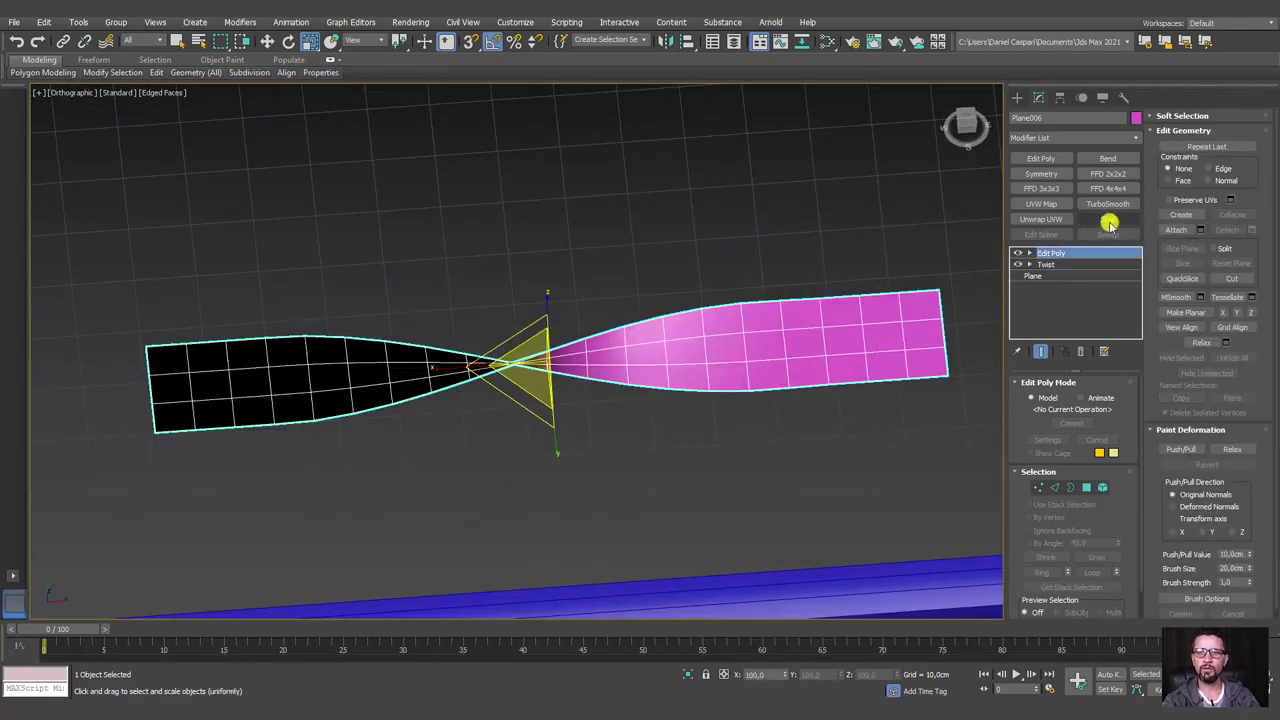
pyautogui.click(1100, 218)
pyautogui.moveTo(720, 377)
pyautogui.keyDown('alt'); pyautogui.mouseDown(button='middle')
pyautogui.moveTo(677, 323)
pyautogui.moveTo(820, 369)
pyautogui.moveTo(689, 380)
pyautogui.moveTo(766, 403)
pyautogui.mouseUp(button='middle'); pyautogui.keyUp('alt')
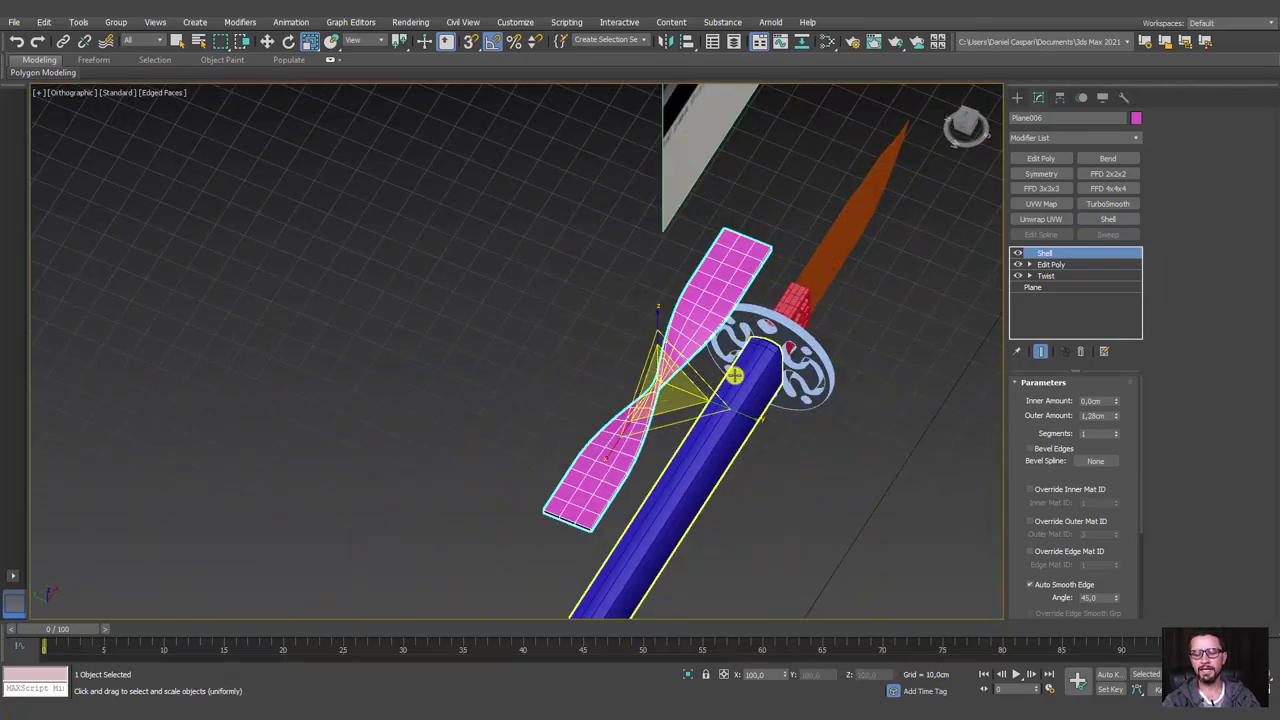
pyautogui.click(1080, 352)
pyautogui.moveTo(960, 400)
pyautogui.keyDown('alt'); pyautogui.mouseDown(button='middle')
pyautogui.moveTo(820, 411)
pyautogui.moveTo(811, 329)
pyautogui.moveTo(780, 342)
pyautogui.moveTo(774, 274)
pyautogui.mouseUp(button='middle'); pyautogui.keyUp('alt')
pyautogui.scroll(4, 800, 278)
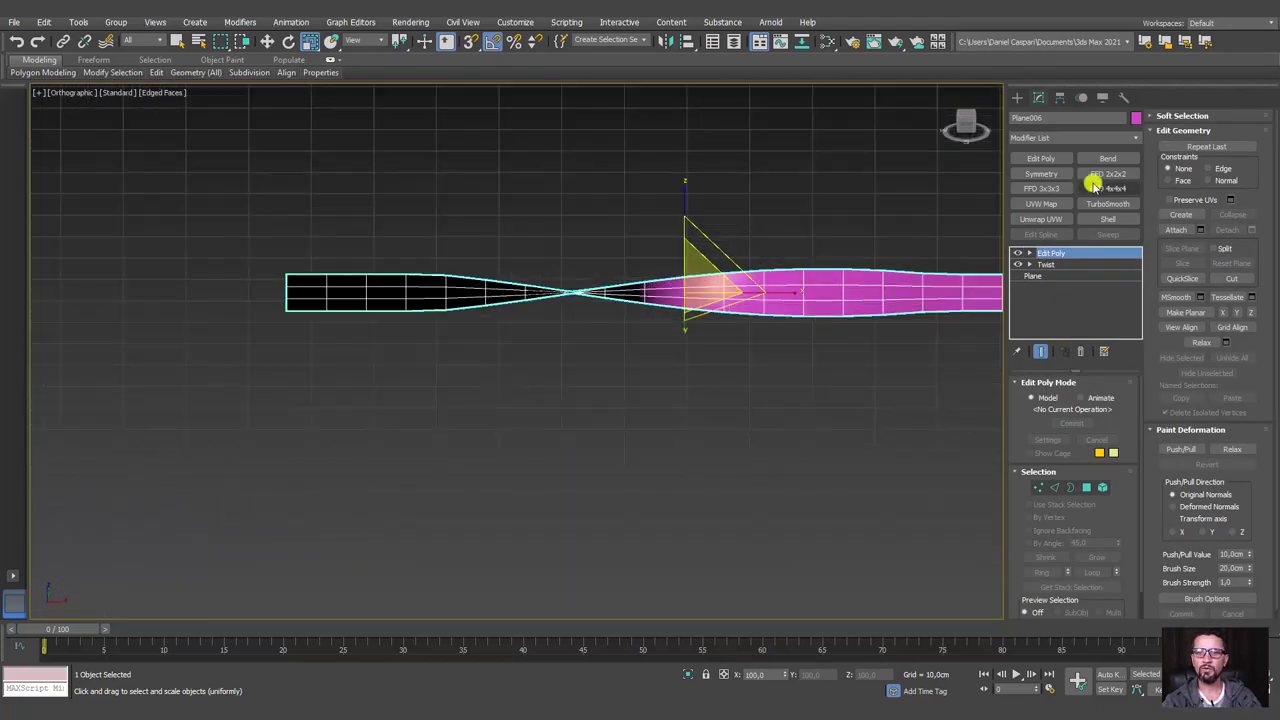
pyautogui.moveTo(783, 323)
pyautogui.keyDown('alt'); pyautogui.mouseDown(button='middle')
pyautogui.moveTo(769, 269)
pyautogui.moveTo(789, 274)
pyautogui.moveTo(777, 320)
pyautogui.moveTo(843, 363)
pyautogui.moveTo(829, 411)
pyautogui.moveTo(827, 352)
pyautogui.moveTo(667, 351)
pyautogui.mouseUp(button='middle'); pyautogui.keyUp('alt')
pyautogui.scroll(-5, 877, 323)
pyautogui.moveTo(877, 323)
pyautogui.keyDown('alt'); pyautogui.mouseDown(button='middle')
pyautogui.moveTo(723, 449)
pyautogui.moveTo(725, 375)
pyautogui.mouseUp(button='middle'); pyautogui.keyUp('alt')
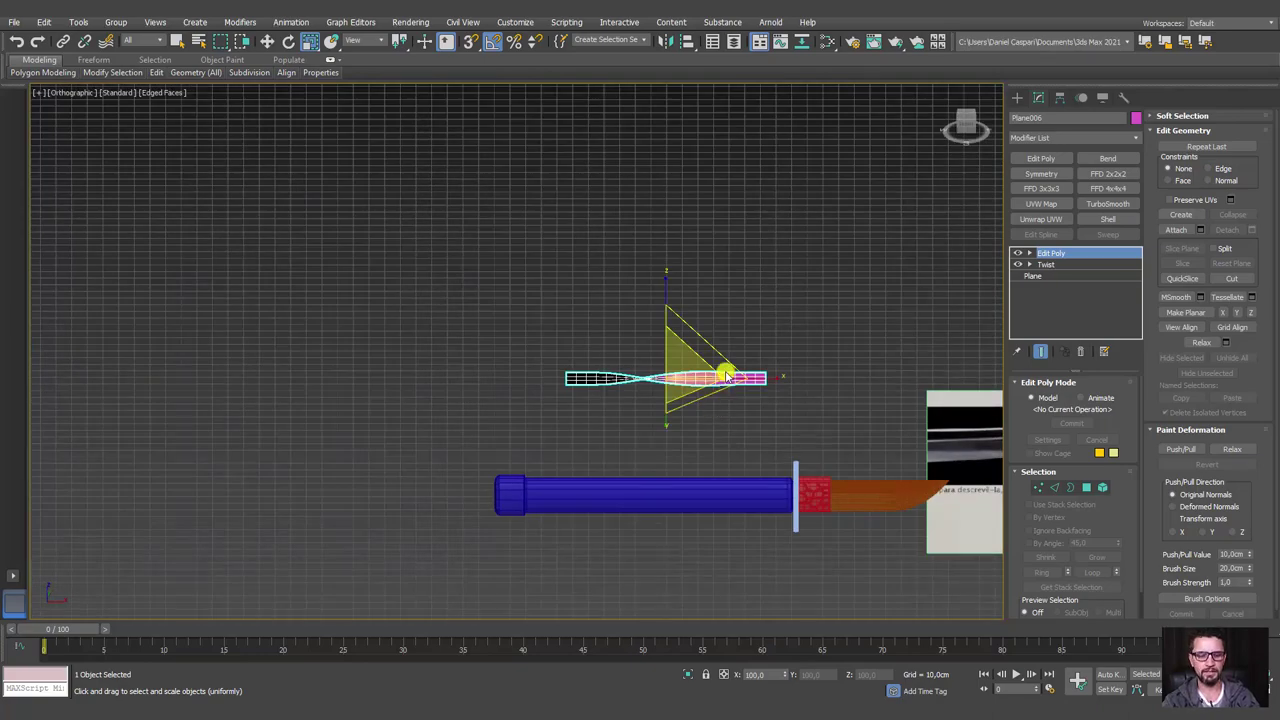
# Move the twisted plane down to the handle and rotate it upright by about 90°
pyautogui.press('f')
pyautogui.scroll(-5, 725, 371)
pyautogui.scroll(-3, 600, 383)
pyautogui.scroll(3, 545, 310)
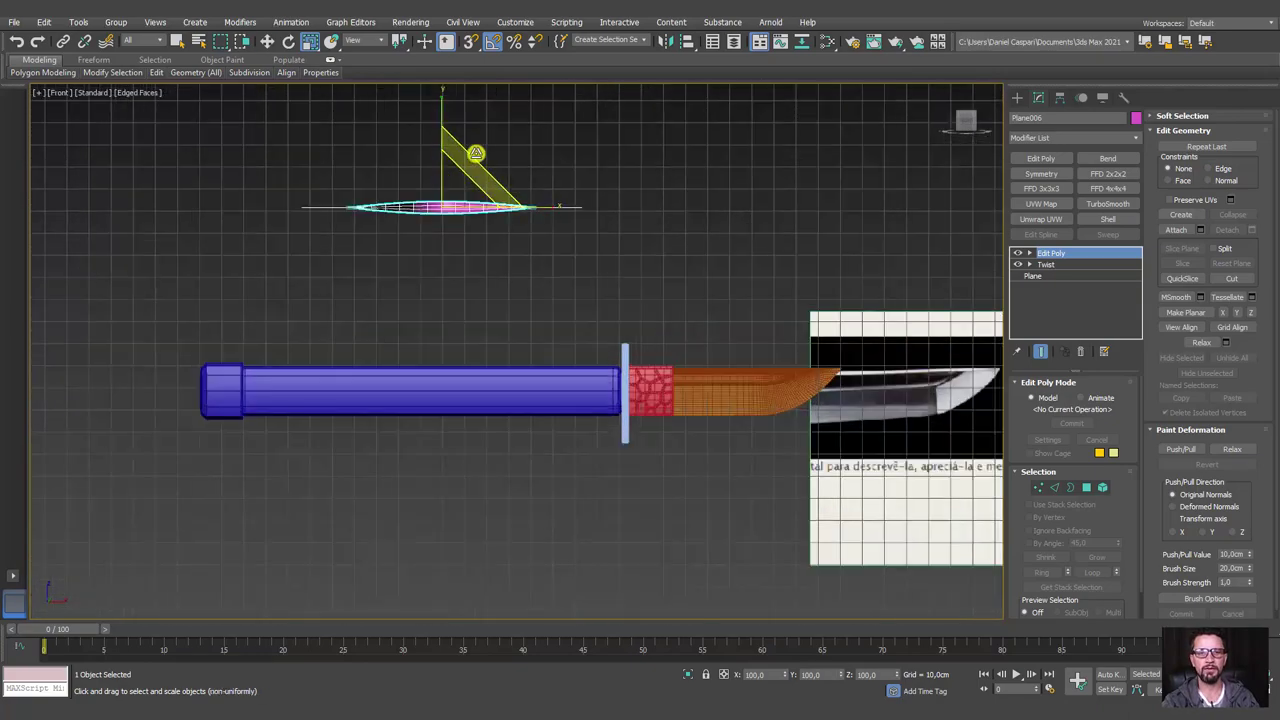
pyautogui.press('w')
pyautogui.moveTo(472, 167); pyautogui.dragTo(486, 300)
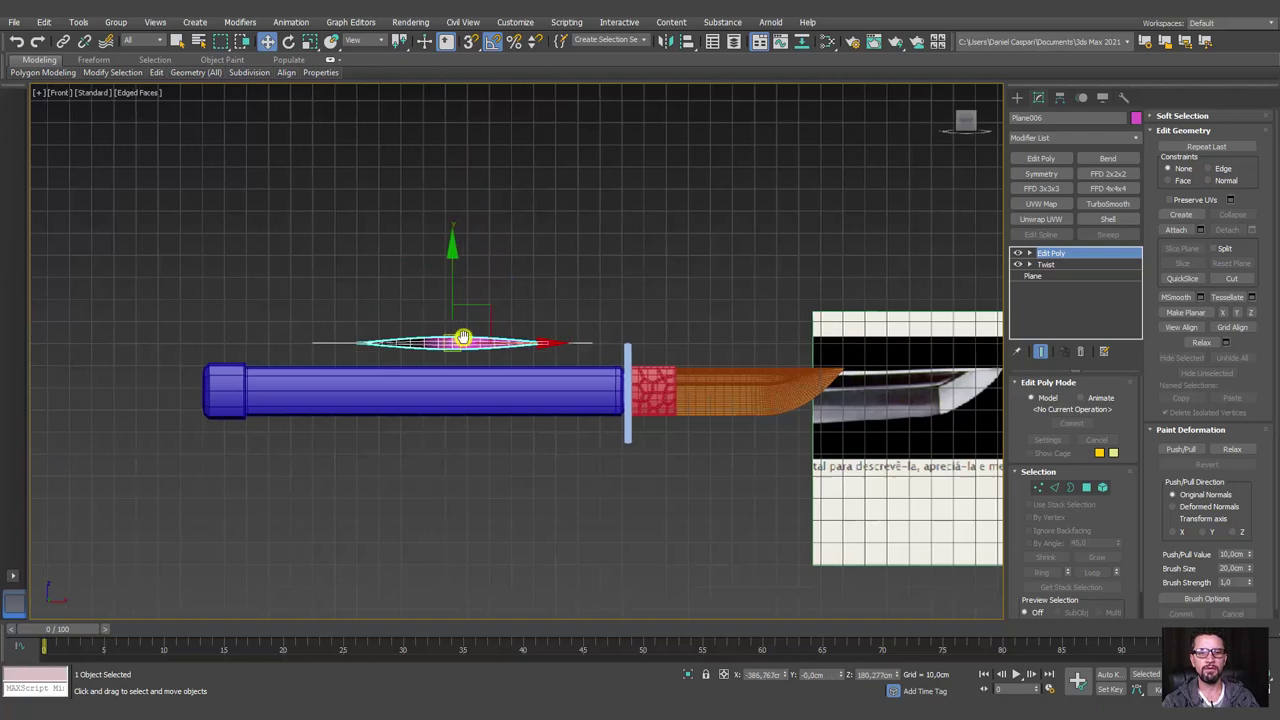
pyautogui.scroll(3, 463, 337)
pyautogui.press('e')
pyautogui.moveTo(578, 247); pyautogui.dragTo(529, 200)
pyautogui.moveTo(537, 290)
pyautogui.mouseDown()
pyautogui.moveTo(603, 280)
pyautogui.moveTo(592, 278)
pyautogui.mouseUp()
# Align the plane to the centre of Box001 and nudge it along the handle
pyautogui.moveTo(546, 320)
pyautogui.keyDown('alt'); pyautogui.mouseDown(button='middle')
pyautogui.moveTo(611, 343)
pyautogui.moveTo(557, 376)
pyautogui.mouseUp(button='middle'); pyautogui.keyUp('alt')
pyautogui.click(648, 339)
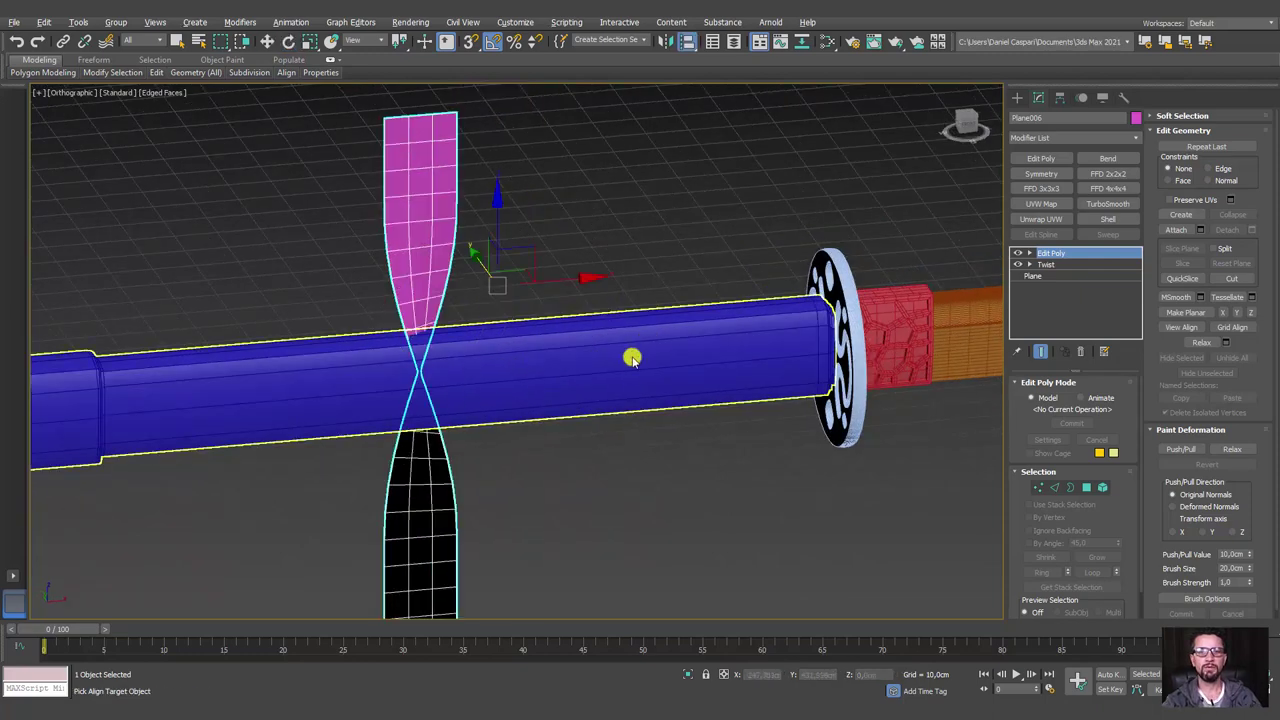
pyautogui.click(888, 462)
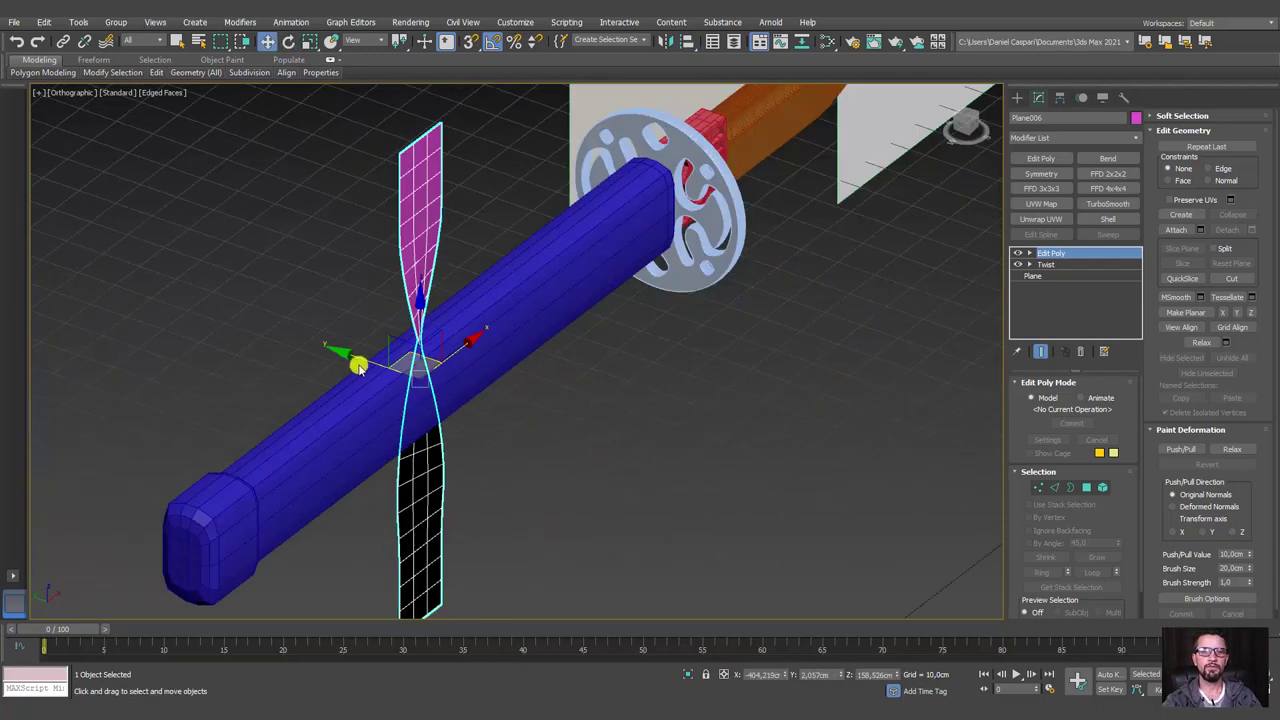
pyautogui.moveTo(357, 363); pyautogui.dragTo(415, 375)
pyautogui.keyDown('alt'); pyautogui.moveTo(415, 375); pyautogui.dragTo(400, 389, button='middle'); pyautogui.keyUp('alt')
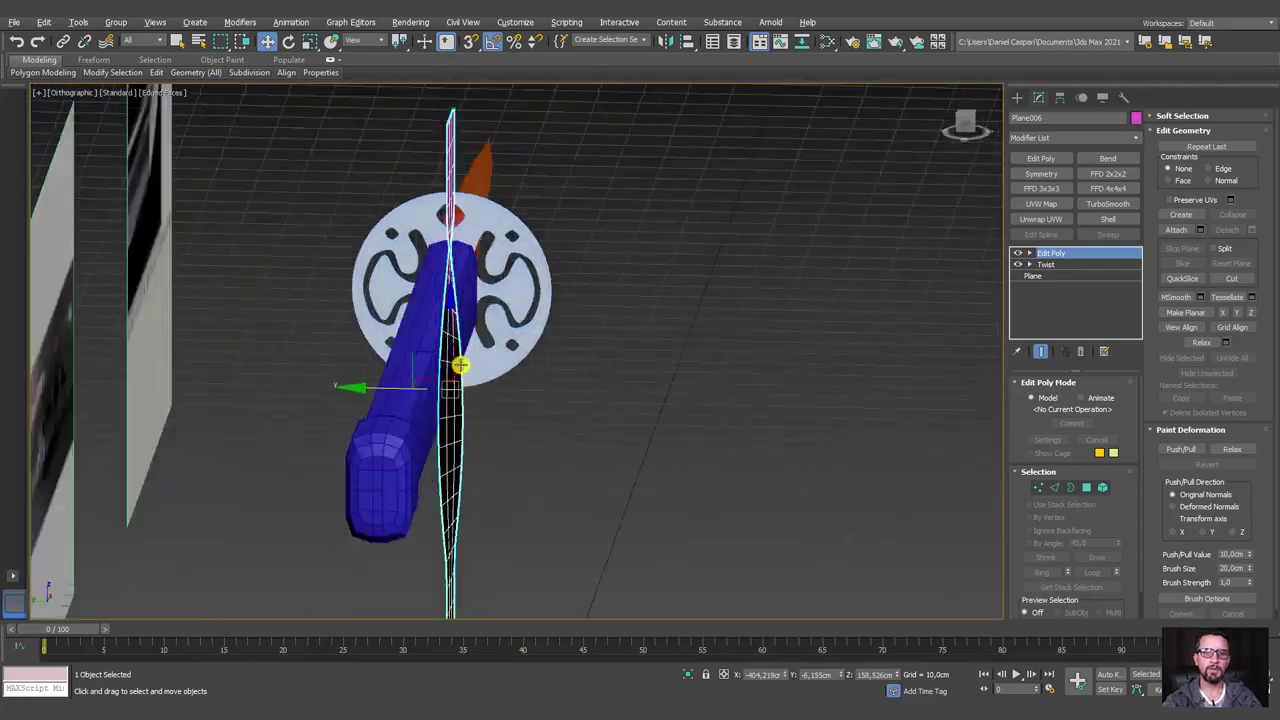
pyautogui.moveTo(400, 389); pyautogui.dragTo(393, 387)
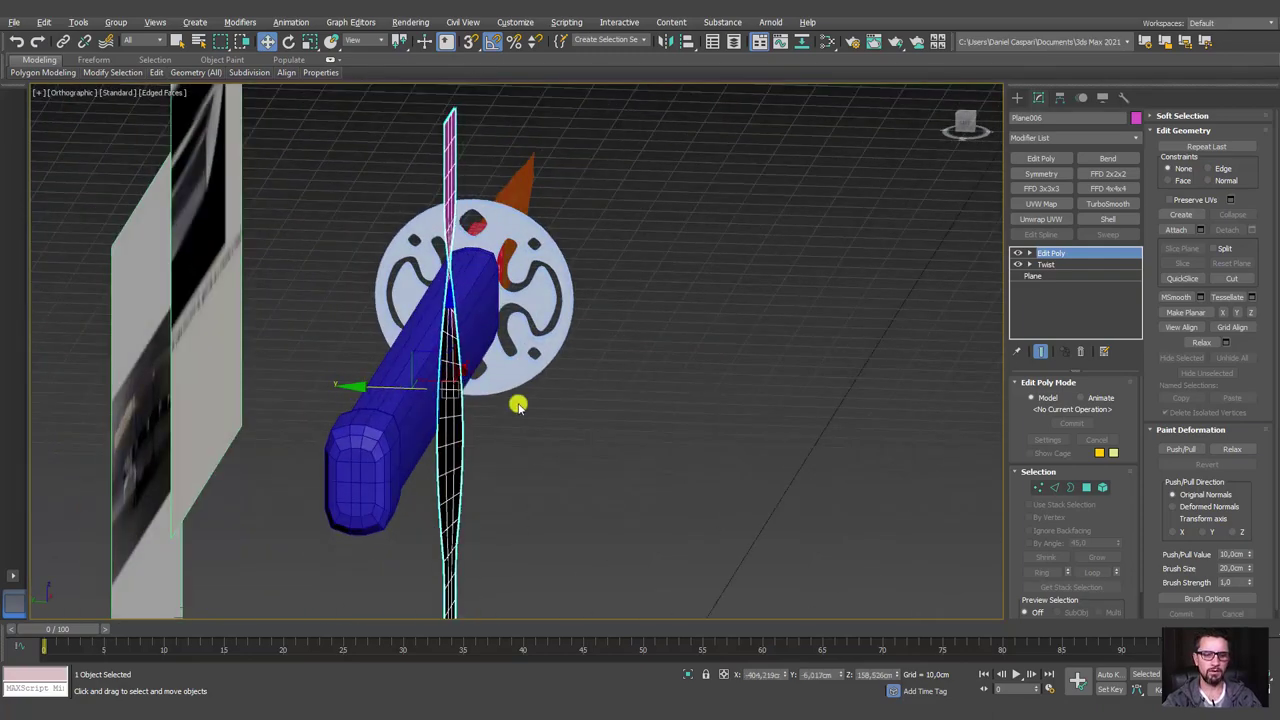
pyautogui.keyDown('alt'); pyautogui.moveTo(518, 405); pyautogui.dragTo(423, 406, button='middle'); pyautogui.keyUp('alt')
# Scale the plane down to about 33% of its size
pyautogui.press('e')
pyautogui.press('r')
pyautogui.moveTo(443, 374)
pyautogui.mouseDown()
pyautogui.moveTo(508, 534)
pyautogui.moveTo(523, 611)
pyautogui.moveTo(535, 505)
pyautogui.mouseUp()
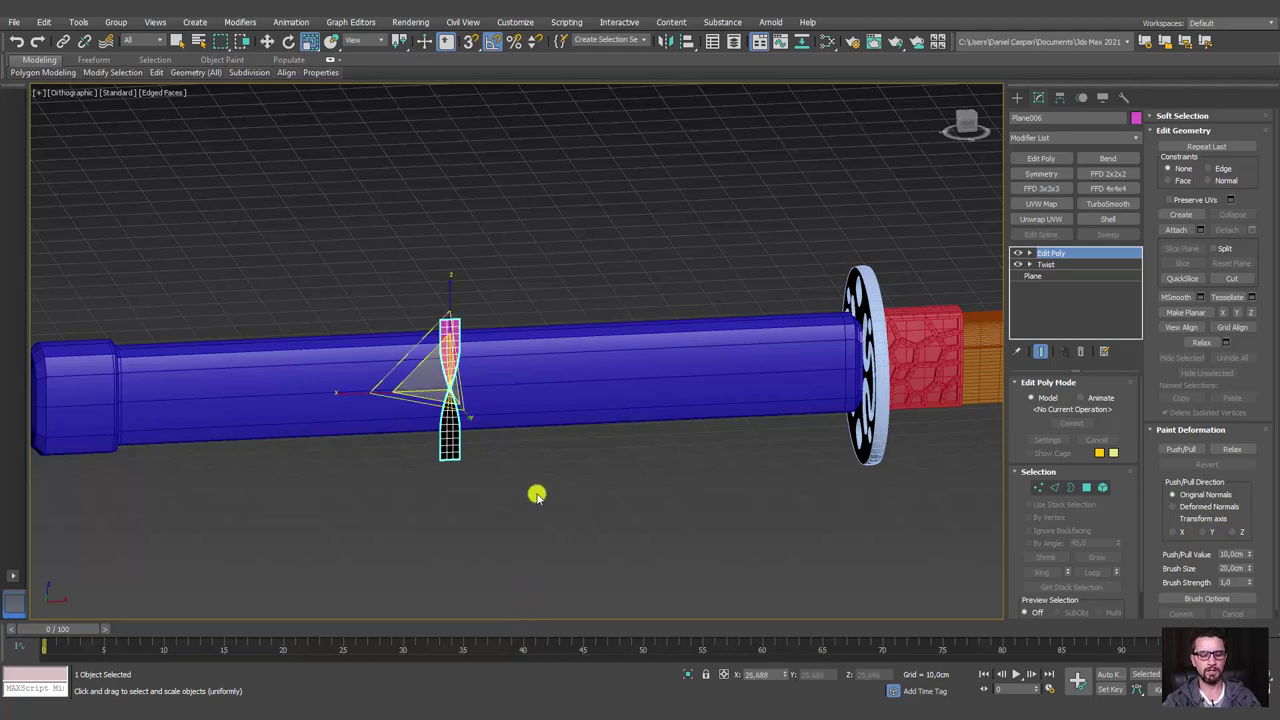
pyautogui.press('f')
pyautogui.scroll(3, 514, 451)
pyautogui.scroll(-2, 514, 451)
pyautogui.scroll(2, 517, 417)
pyautogui.press('r')
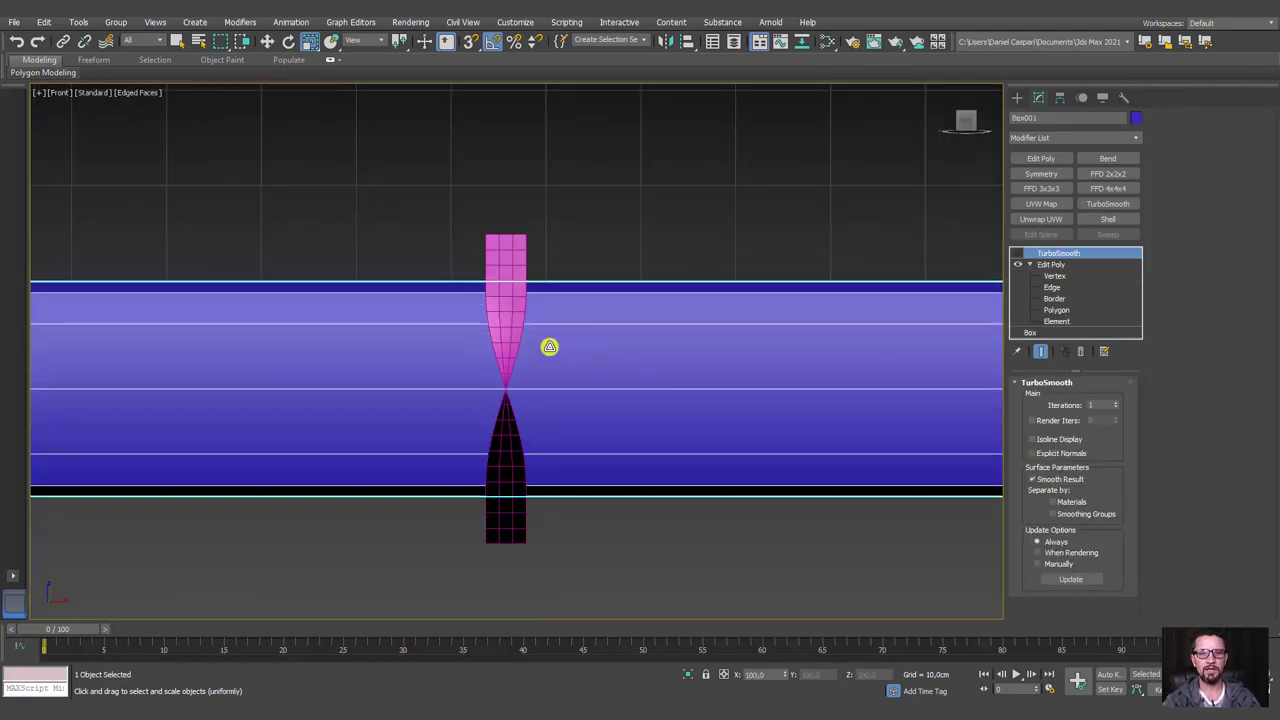
# Scale the ribbon up past the handle's top and bottom, then widen it along X
pyautogui.moveTo(549, 346)
pyautogui.mouseDown()
pyautogui.moveTo(520, 337)
pyautogui.moveTo(566, 497)
pyautogui.mouseUp()
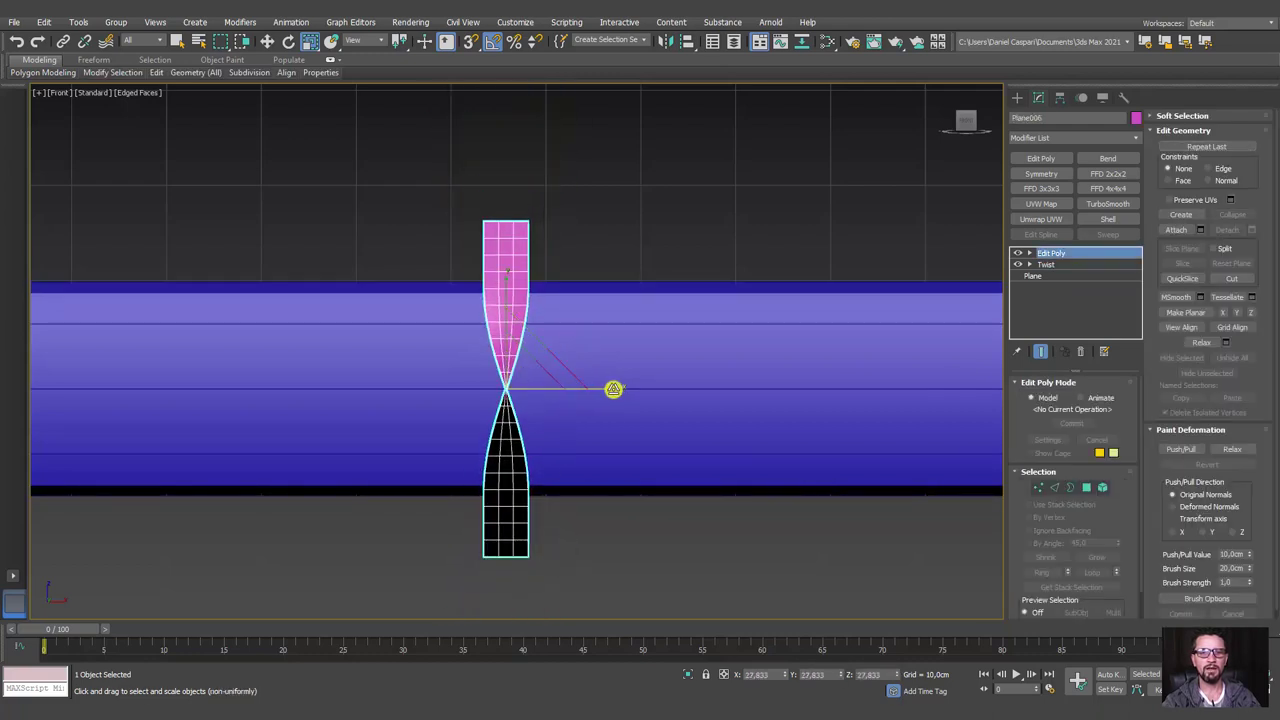
pyautogui.moveTo(611, 389); pyautogui.dragTo(636, 396)
pyautogui.moveTo(636, 396)
pyautogui.keyDown('alt'); pyautogui.mouseDown(button='middle')
pyautogui.moveTo(574, 406)
pyautogui.moveTo(608, 431)
pyautogui.moveTo(754, 420)
pyautogui.moveTo(634, 389)
pyautogui.mouseUp(button='middle'); pyautogui.keyUp('alt')
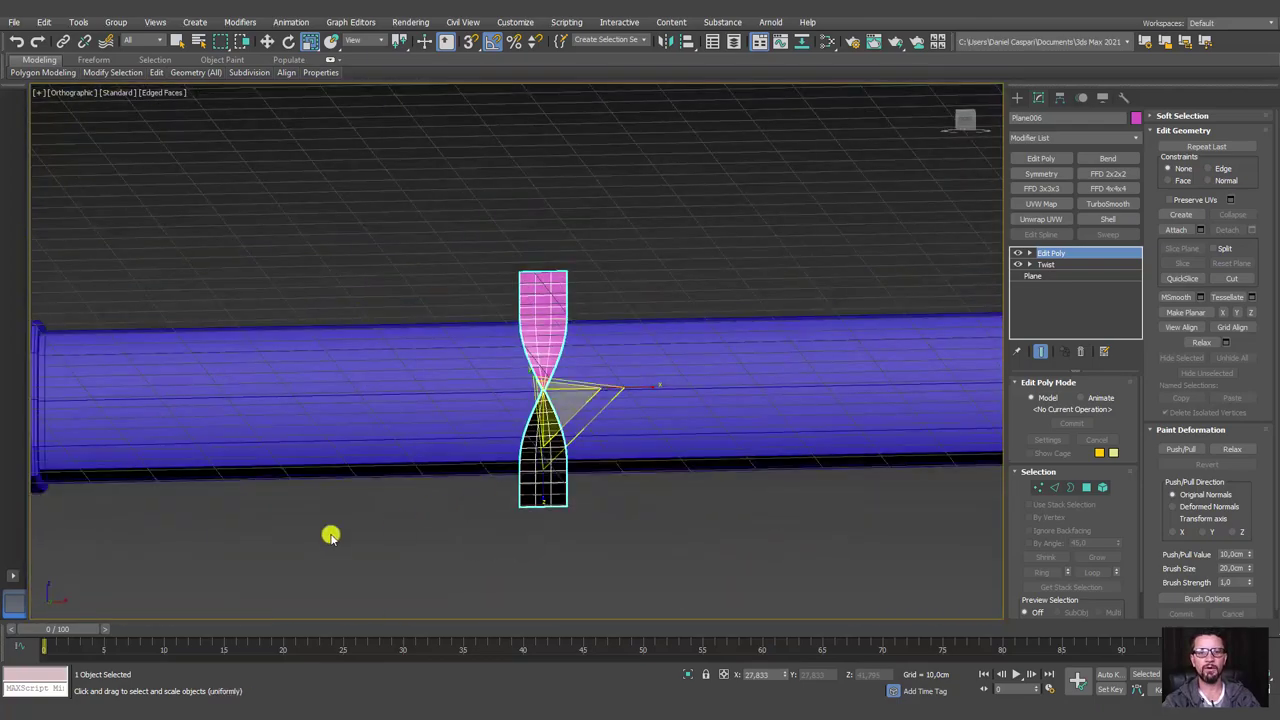
pyautogui.keyDown('alt'); pyautogui.moveTo(331, 534); pyautogui.dragTo(254, 526, button='middle'); pyautogui.keyUp('alt')
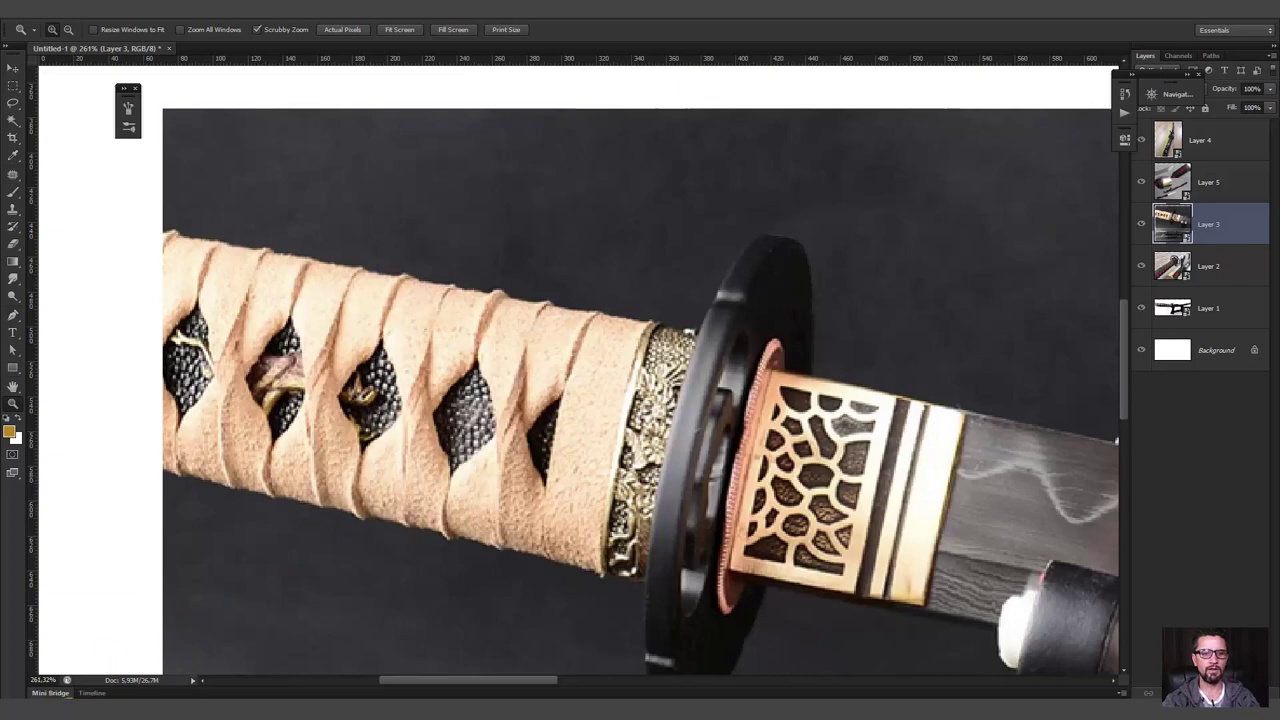
pyautogui.click(157, 650)
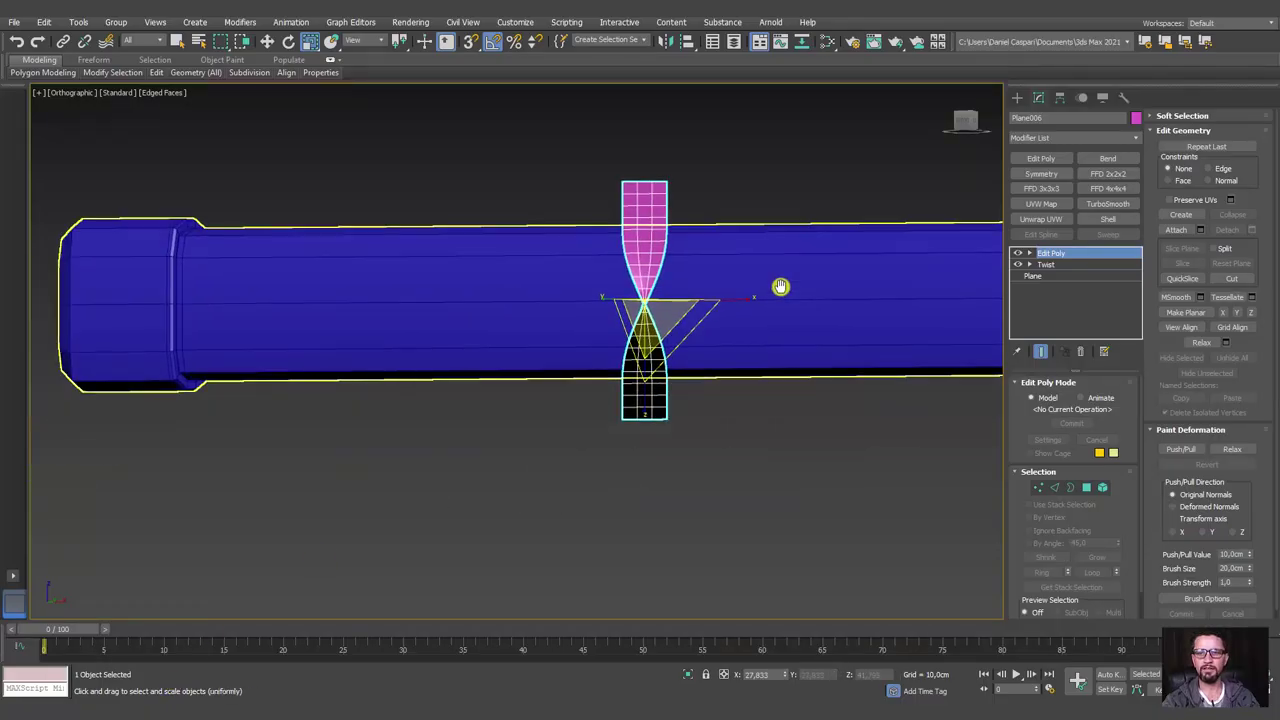
# Set the Twist modifier's Upper Limit to 45 and Lower Limit to -45
pyautogui.scroll(4, 780, 287)
pyautogui.moveTo(674, 271)
pyautogui.keyDown('alt'); pyautogui.mouseDown(button='middle')
pyautogui.moveTo(629, 257)
pyautogui.moveTo(660, 289)
pyautogui.moveTo(731, 271)
pyautogui.mouseUp(button='middle'); pyautogui.keyUp('alt')
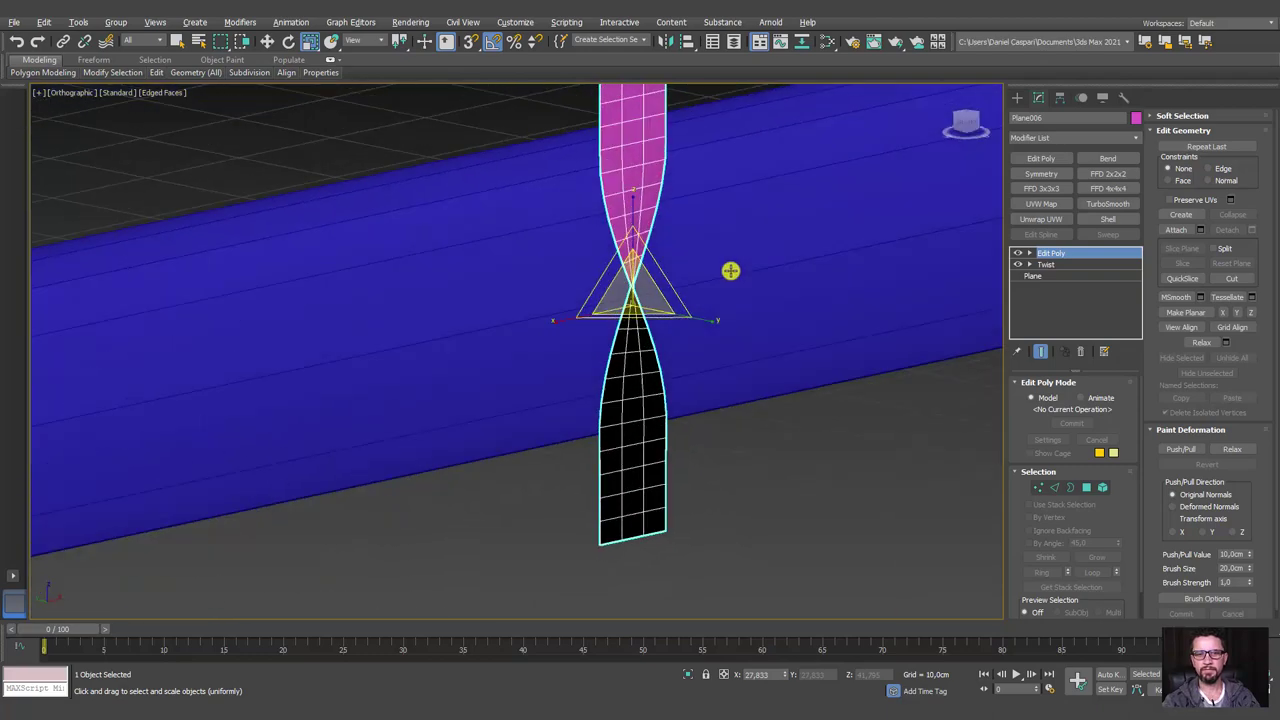
pyautogui.hotkey('shift', 'z')
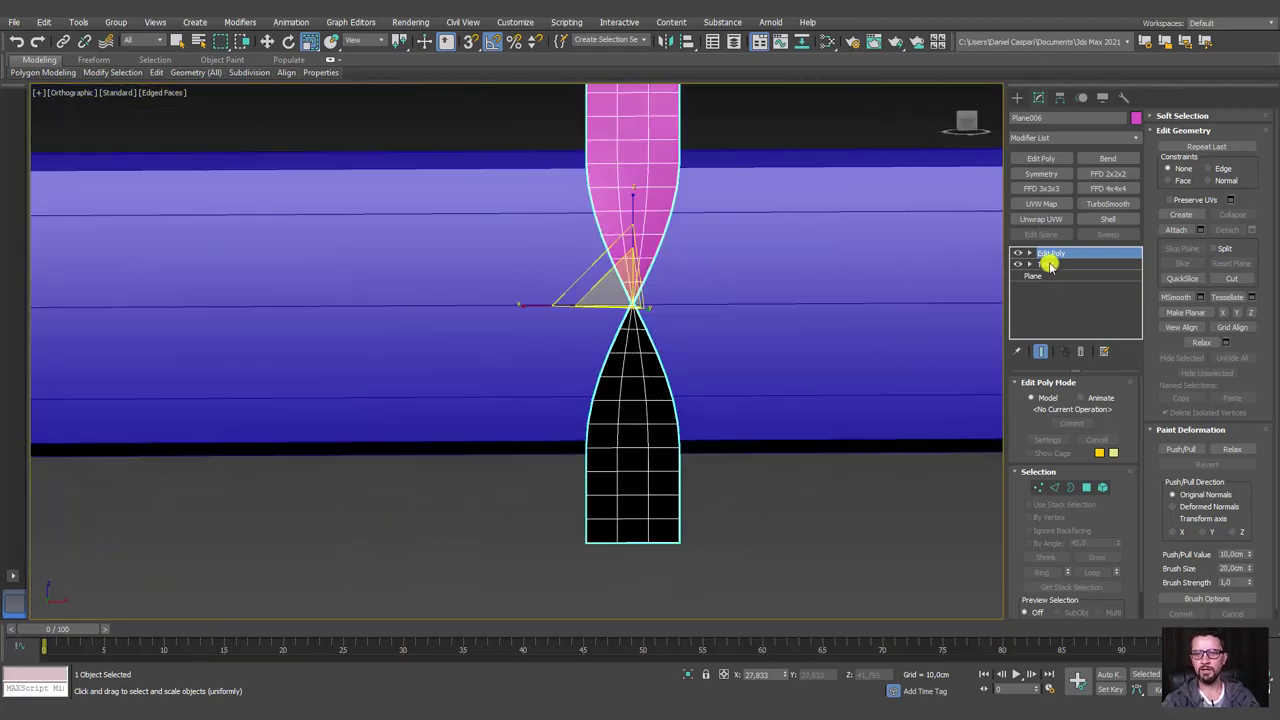
pyautogui.click(1045, 264)
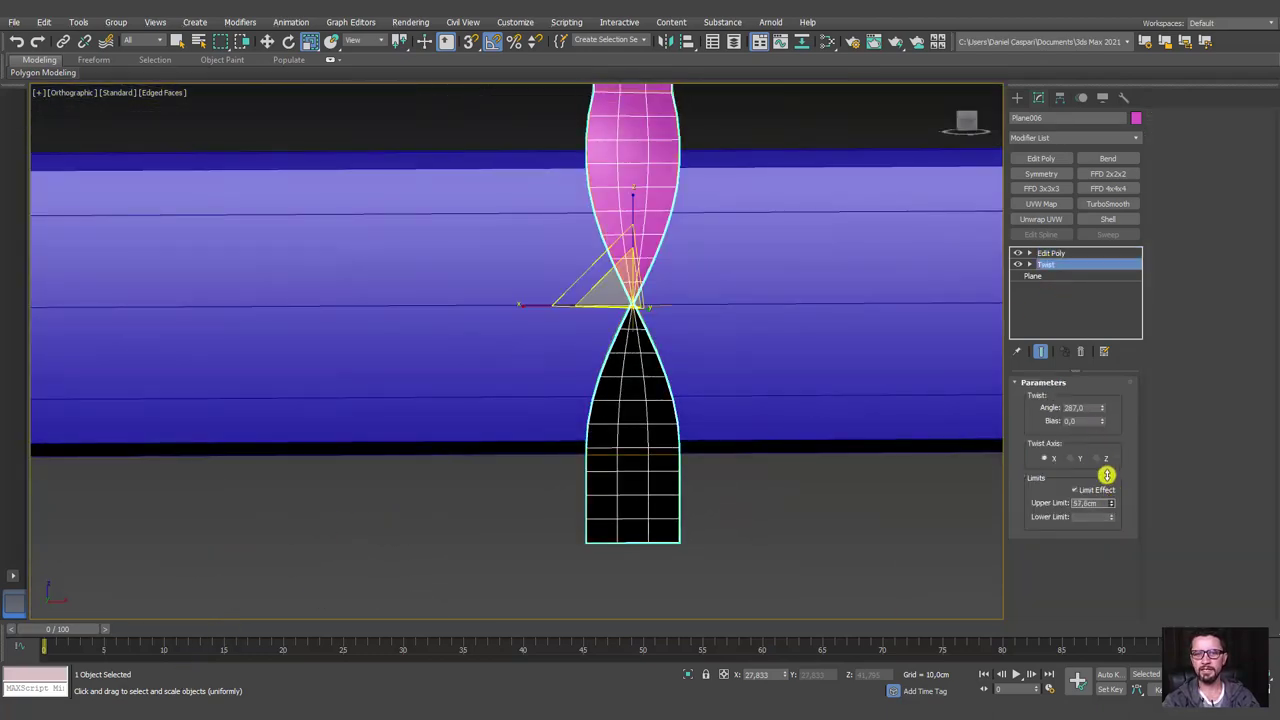
pyautogui.moveTo(1113, 505); pyautogui.dragTo(1103, 498)
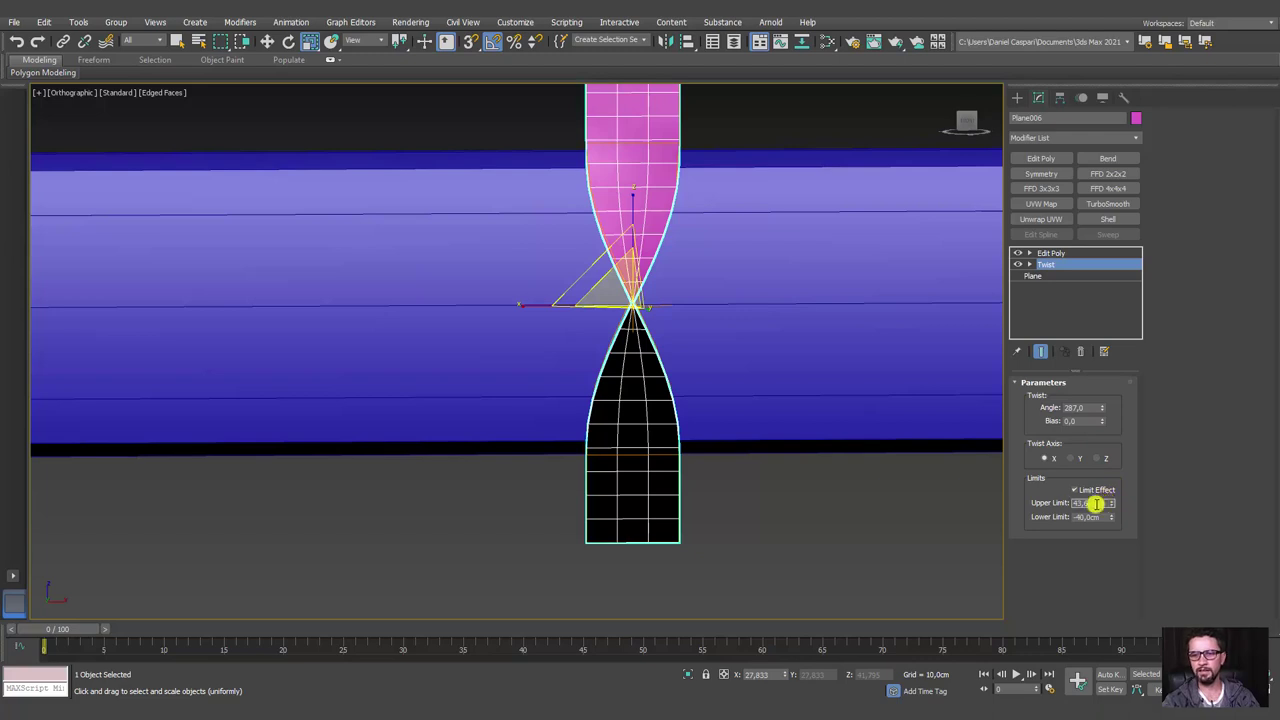
pyautogui.press('Return')
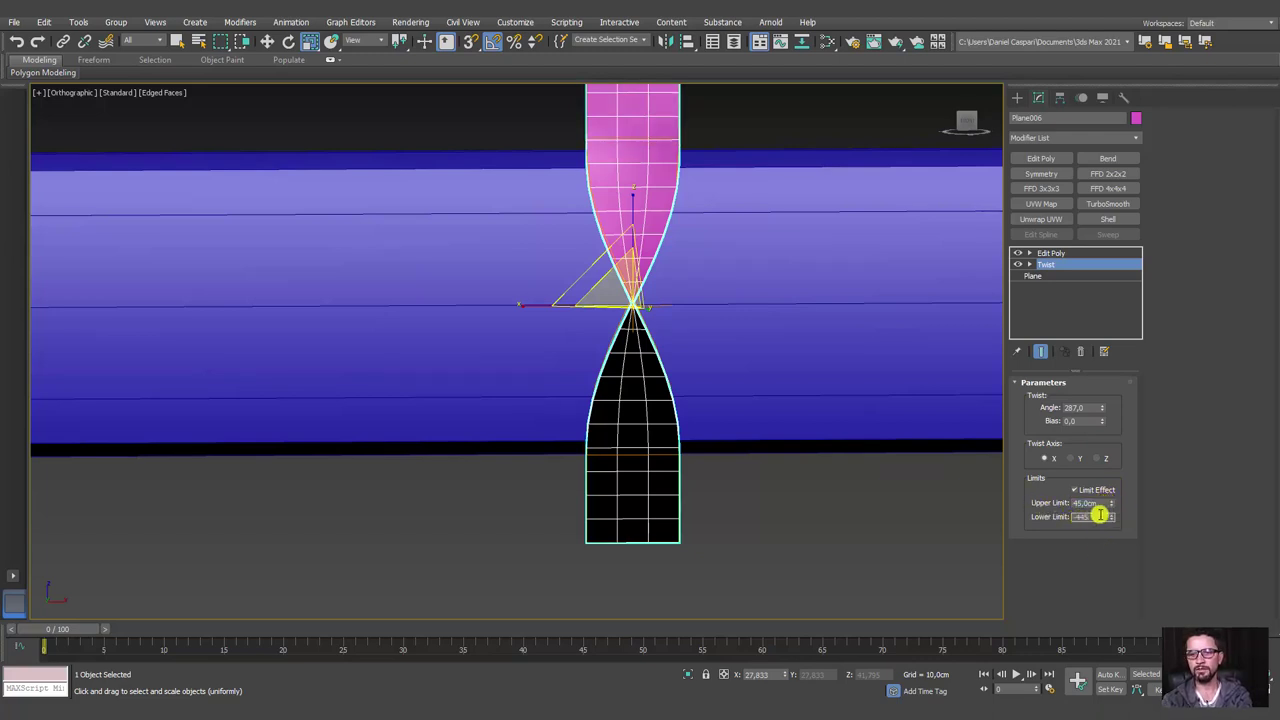
pyautogui.write('-45')
pyautogui.press('Return')
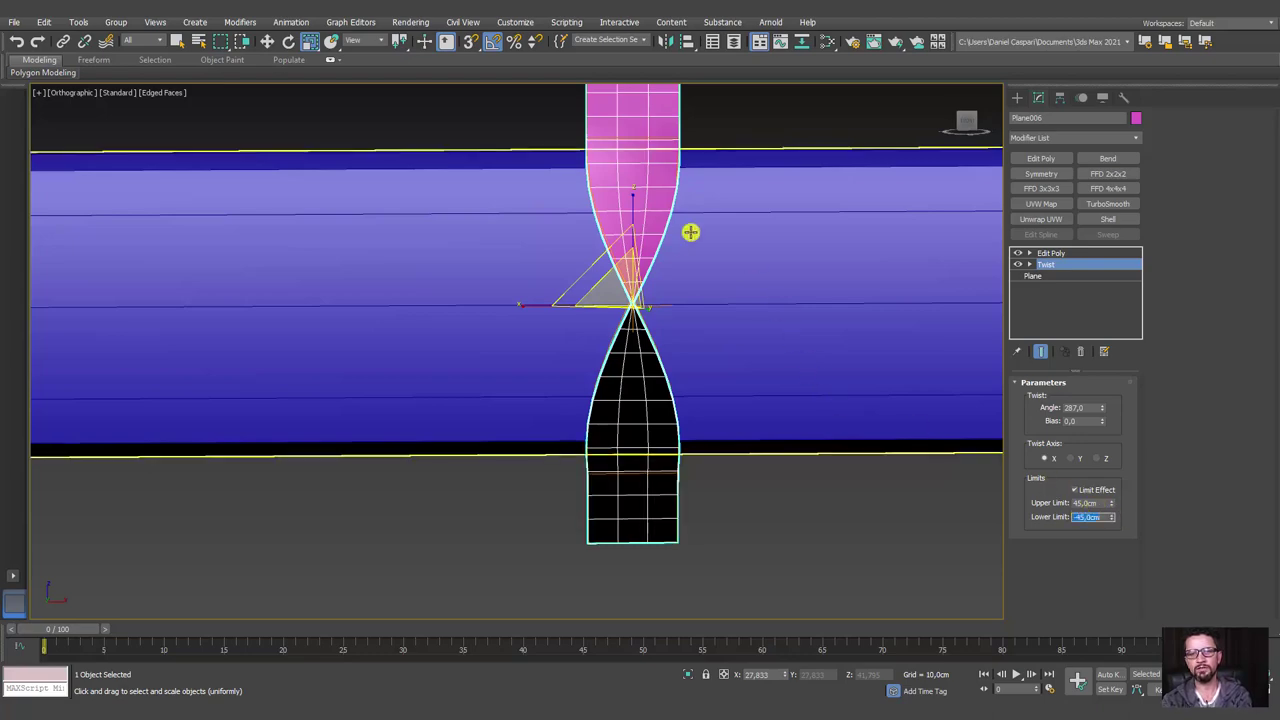
pyautogui.moveTo(691, 229)
pyautogui.keyDown('alt'); pyautogui.mouseDown(button='middle')
pyautogui.moveTo(637, 254)
pyautogui.moveTo(714, 277)
pyautogui.moveTo(629, 291)
pyautogui.moveTo(763, 297)
pyautogui.moveTo(733, 415)
pyautogui.moveTo(688, 383)
pyautogui.mouseUp(button='middle'); pyautogui.keyUp('alt')
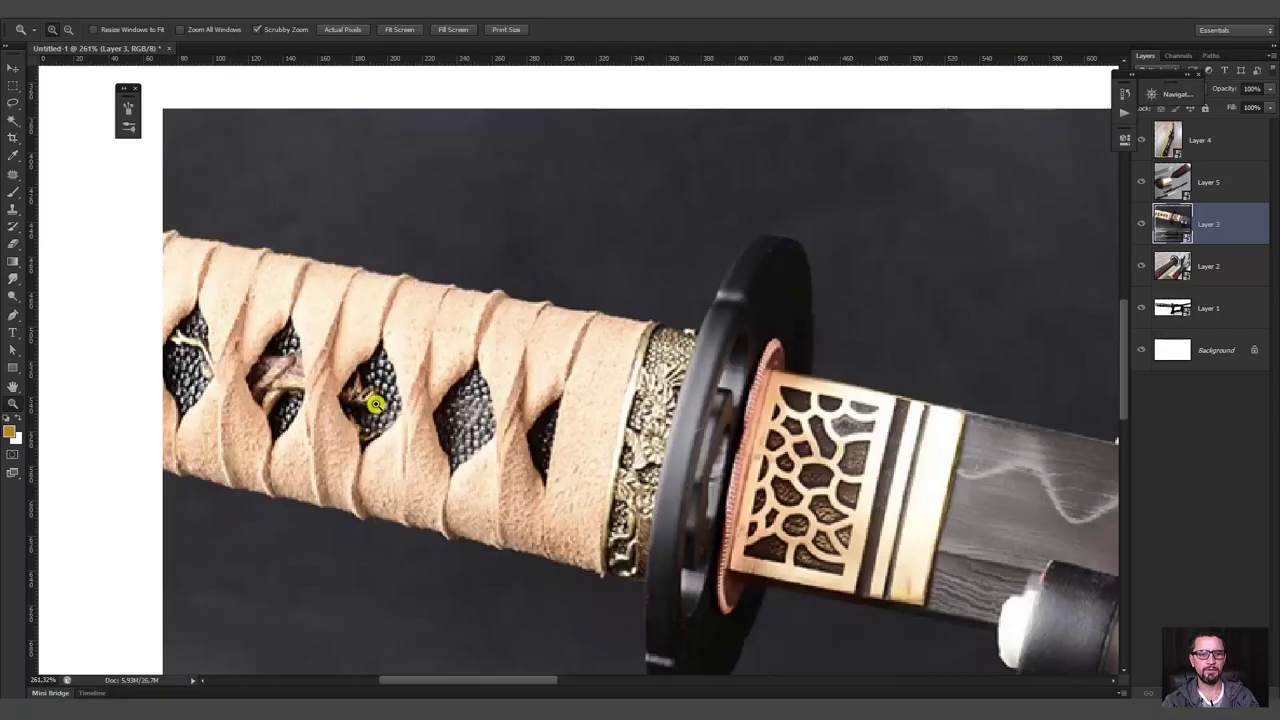
# Zoom the Photoshop reference from 261% to 430% on the cord-wrapped grip
pyautogui.moveTo(504, 424); pyautogui.dragTo(536, 544)
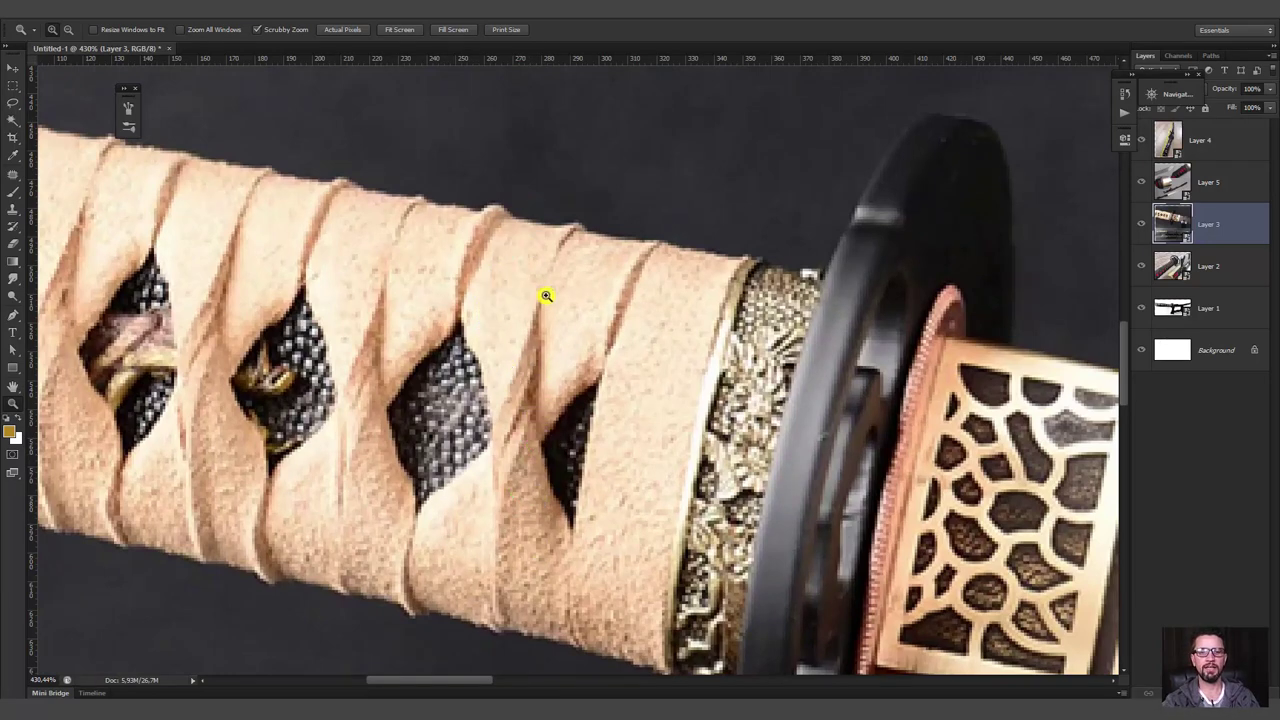
pyautogui.scroll(-1, 546, 390)
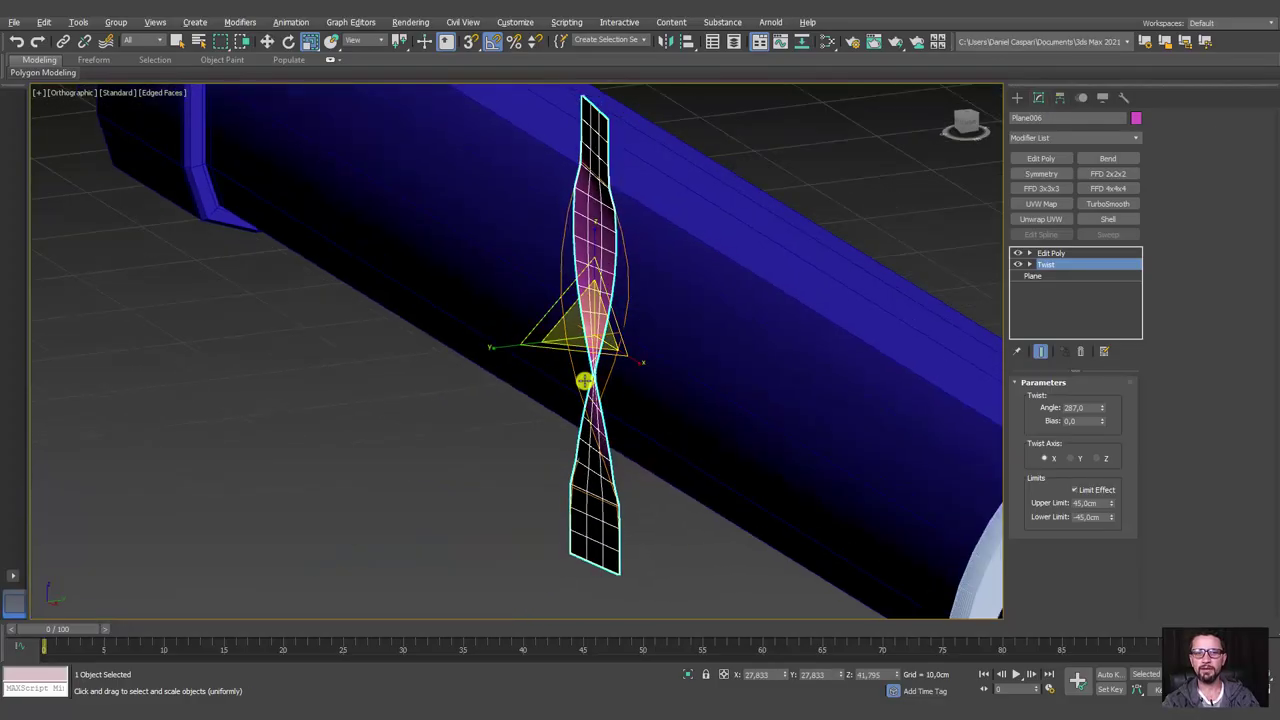
pyautogui.moveTo(584, 380)
pyautogui.keyDown('alt'); pyautogui.mouseDown(button='middle')
pyautogui.moveTo(508, 349)
pyautogui.moveTo(480, 354)
pyautogui.moveTo(557, 369)
pyautogui.moveTo(620, 352)
pyautogui.mouseUp(button='middle'); pyautogui.keyUp('alt')
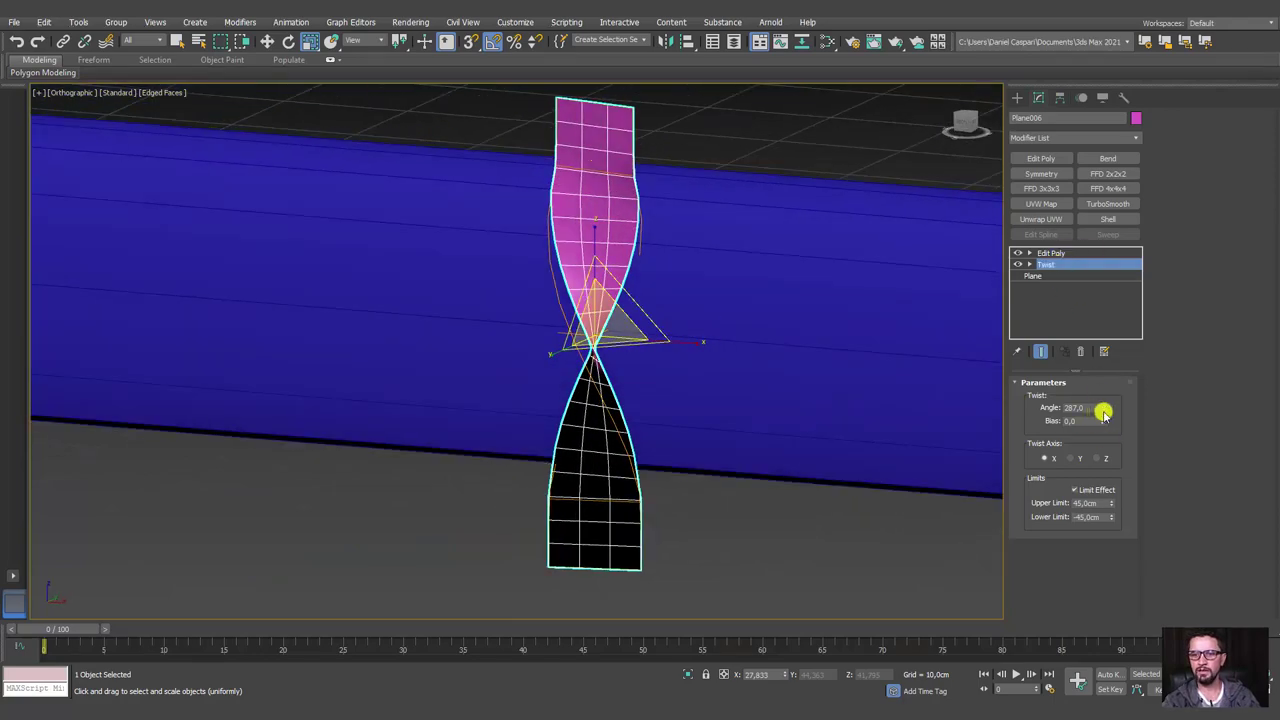
# Uncheck Limit Effect and set the Twist angle to 360°
pyautogui.moveTo(1103, 413)
pyautogui.mouseDown()
pyautogui.moveTo(1066, 34)
pyautogui.moveTo(1066, 151)
pyautogui.moveTo(1079, 252)
pyautogui.moveTo(1100, 23)
pyautogui.moveTo(991, 556)
pyautogui.moveTo(1003, 620)
pyautogui.moveTo(1063, 157)
pyautogui.moveTo(1121, 365)
pyautogui.mouseUp()
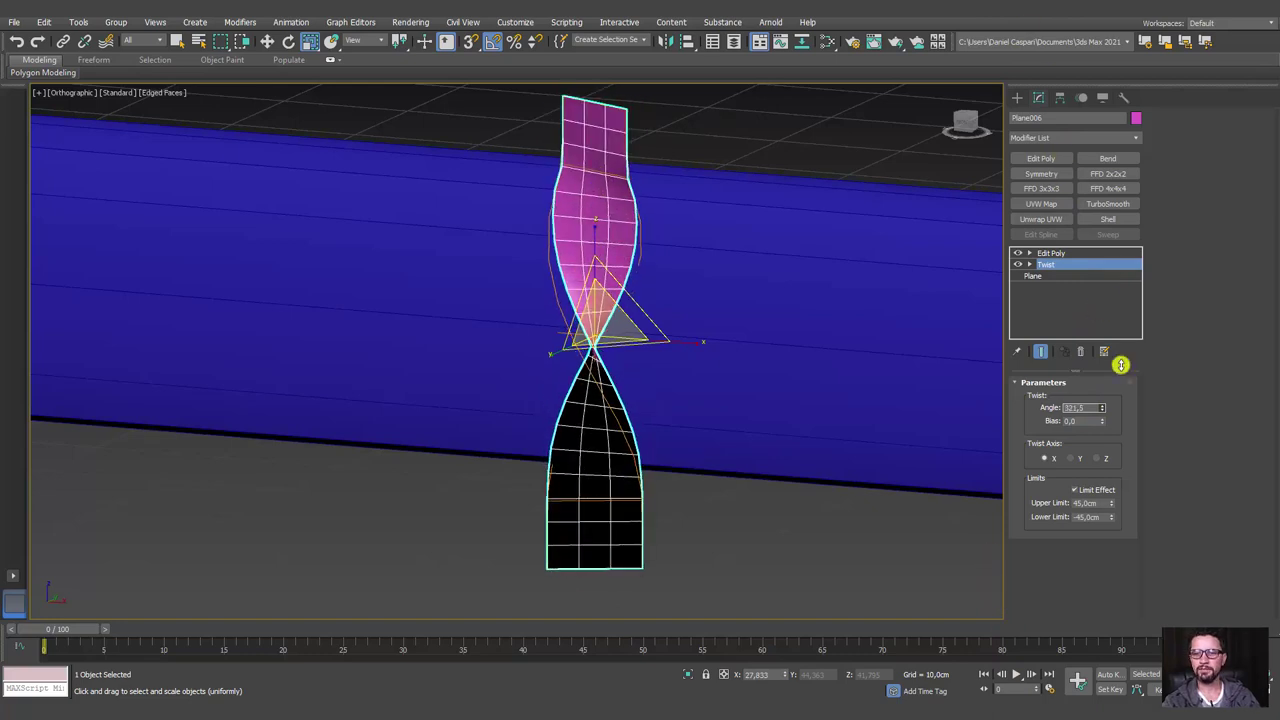
pyautogui.click(1080, 491)
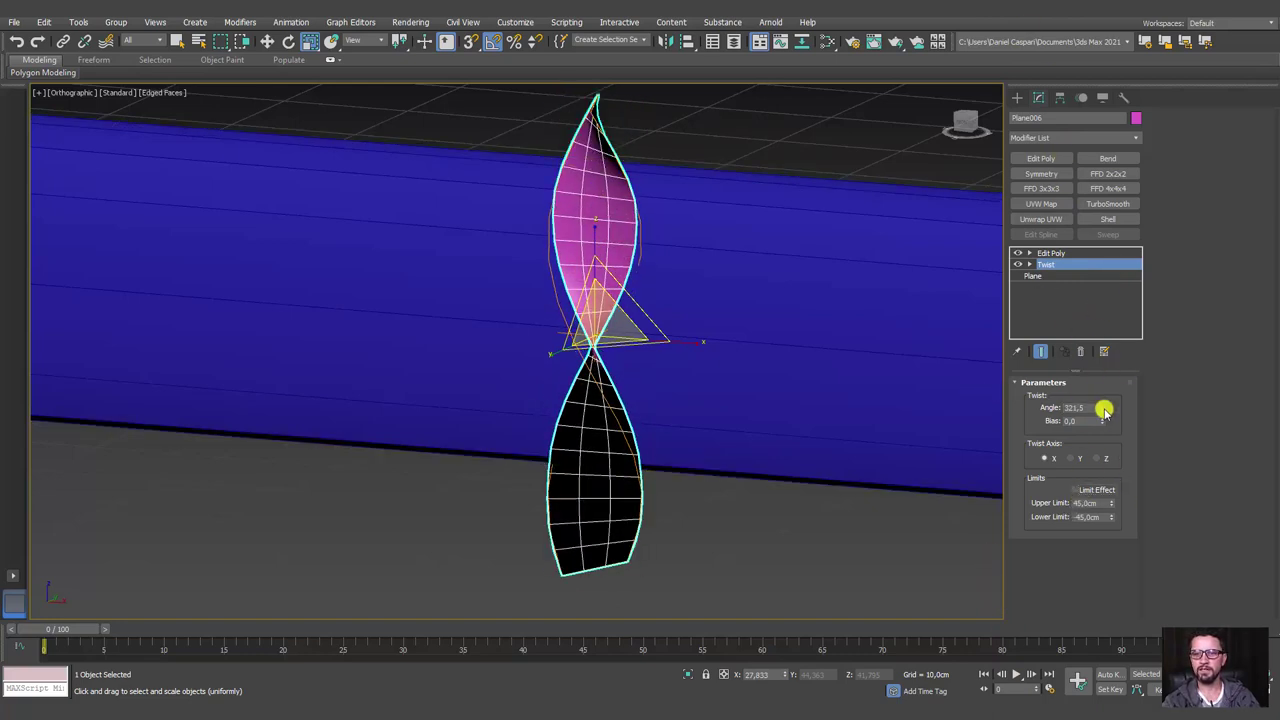
pyautogui.moveTo(1106, 410)
pyautogui.mouseDown()
pyautogui.moveTo(1080, 160)
pyautogui.moveTo(1114, 471)
pyautogui.moveTo(1087, 270)
pyautogui.mouseUp()
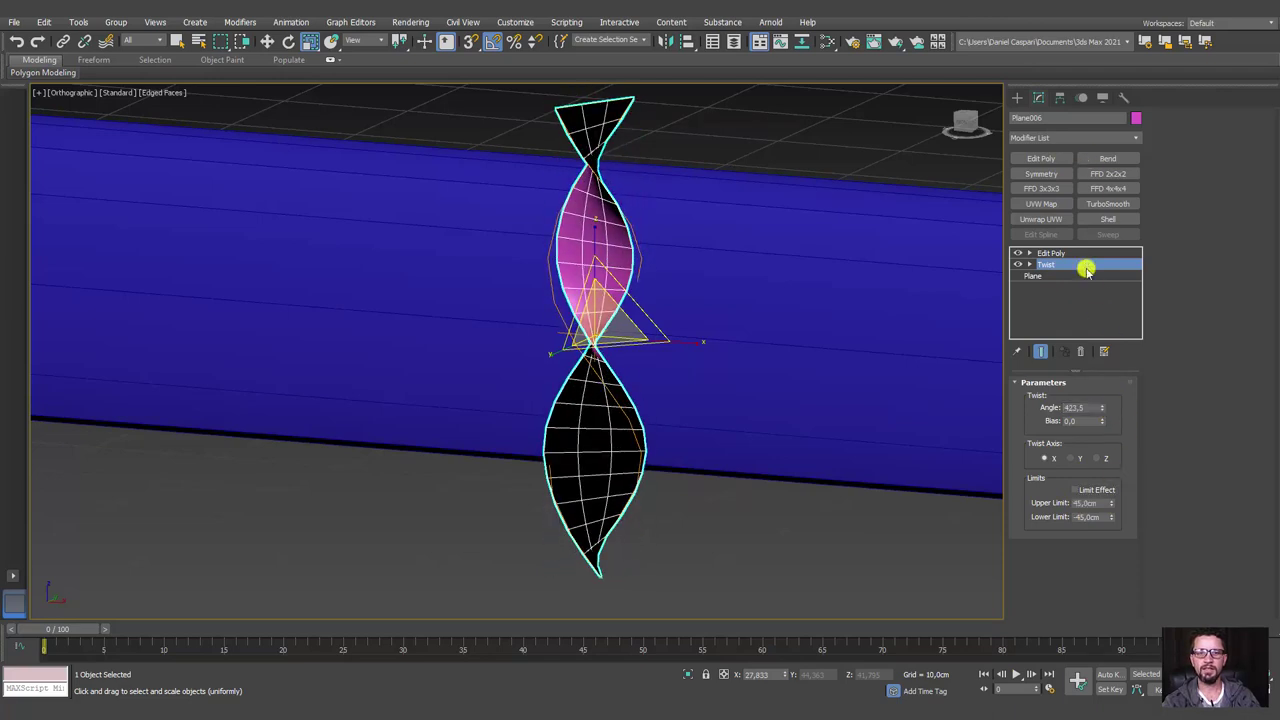
pyautogui.click(1089, 410)
pyautogui.write('360')
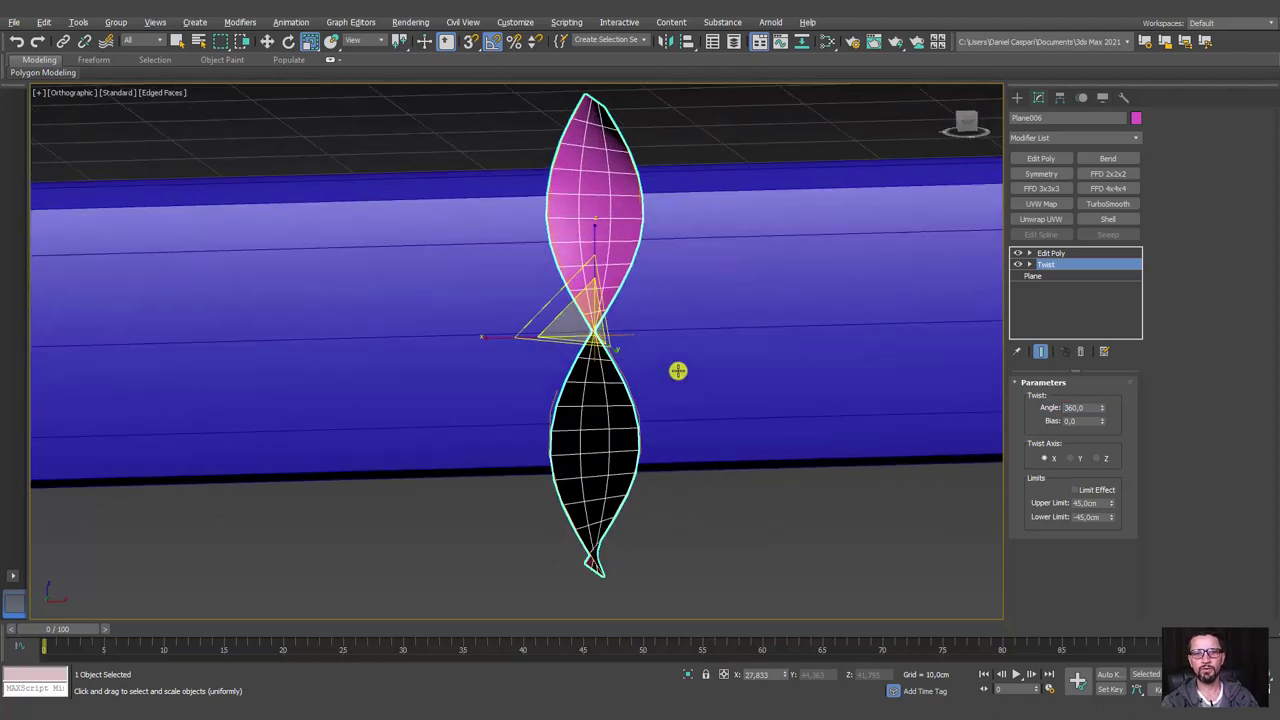
pyautogui.keyDown('alt'); pyautogui.moveTo(648, 376); pyautogui.dragTo(657, 371, button='middle'); pyautogui.keyUp('alt')
# Rotate the ribbon 90° around its long axis and adjust its width
pyautogui.press('e')
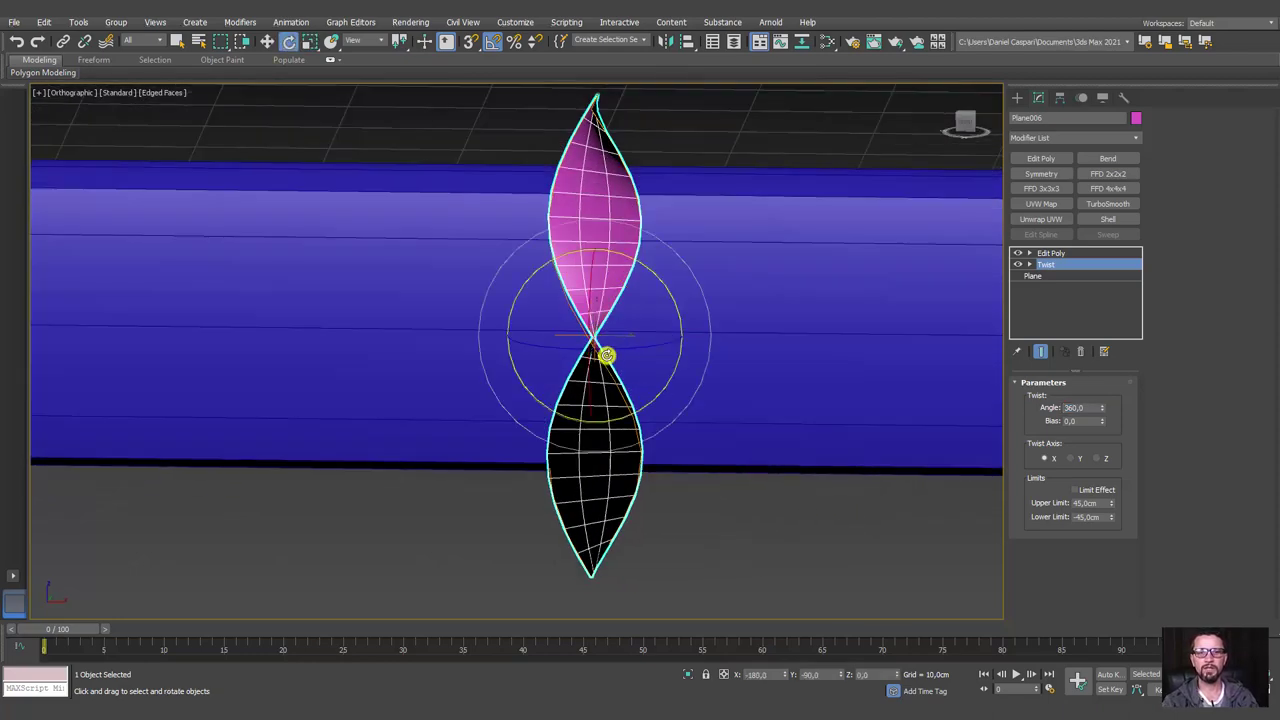
pyautogui.moveTo(620, 350); pyautogui.dragTo(684, 344)
pyautogui.moveTo(691, 371)
pyautogui.keyDown('alt'); pyautogui.mouseDown(button='middle')
pyautogui.moveTo(586, 357)
pyautogui.moveTo(560, 380)
pyautogui.mouseUp(button='middle'); pyautogui.keyUp('alt')
pyautogui.press('r')
pyautogui.moveTo(544, 362)
pyautogui.mouseDown()
pyautogui.moveTo(486, 343)
pyautogui.moveTo(577, 343)
pyautogui.moveTo(576, 375)
pyautogui.mouseUp()
pyautogui.keyDown('alt'); pyautogui.moveTo(576, 375); pyautogui.dragTo(686, 349, button='middle'); pyautogui.keyUp('alt')
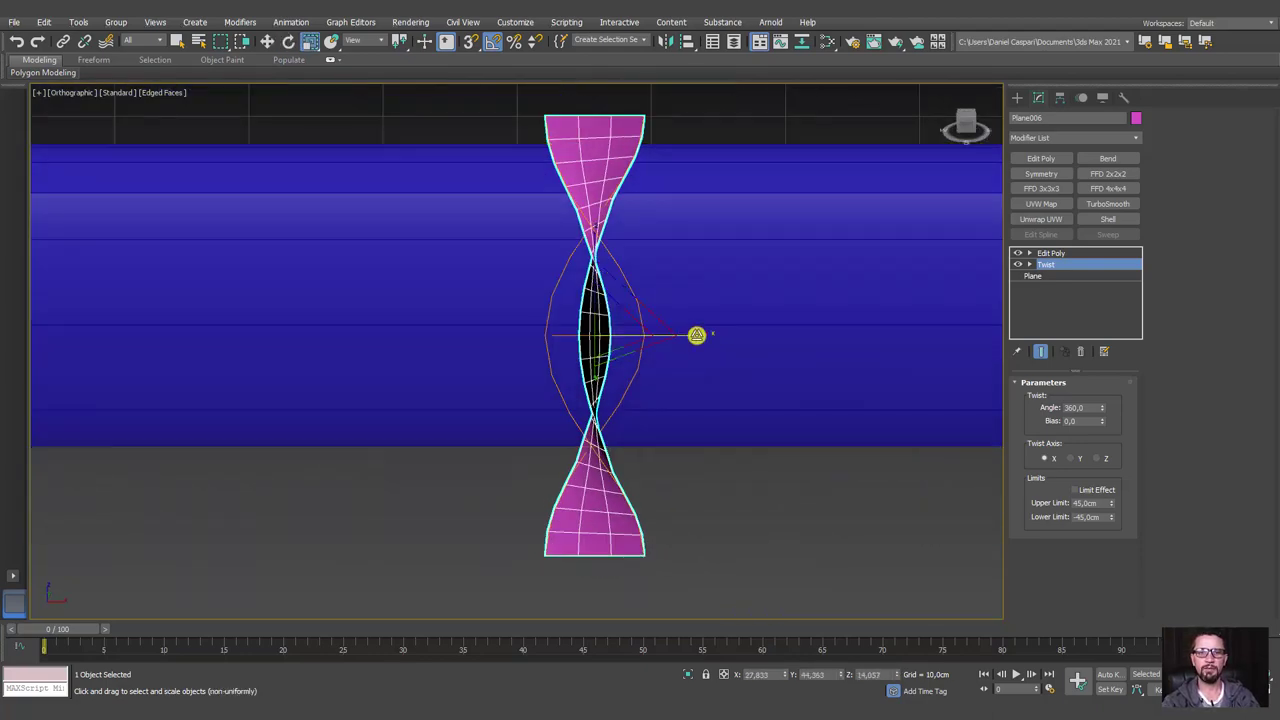
pyautogui.moveTo(697, 337)
pyautogui.mouseDown()
pyautogui.moveTo(723, 337)
pyautogui.moveTo(712, 344)
pyautogui.mouseUp()
pyautogui.moveTo(712, 344)
pyautogui.keyDown('alt'); pyautogui.mouseDown(button='middle')
pyautogui.moveTo(706, 283)
pyautogui.moveTo(720, 300)
pyautogui.mouseUp(button='middle'); pyautogui.keyUp('alt')
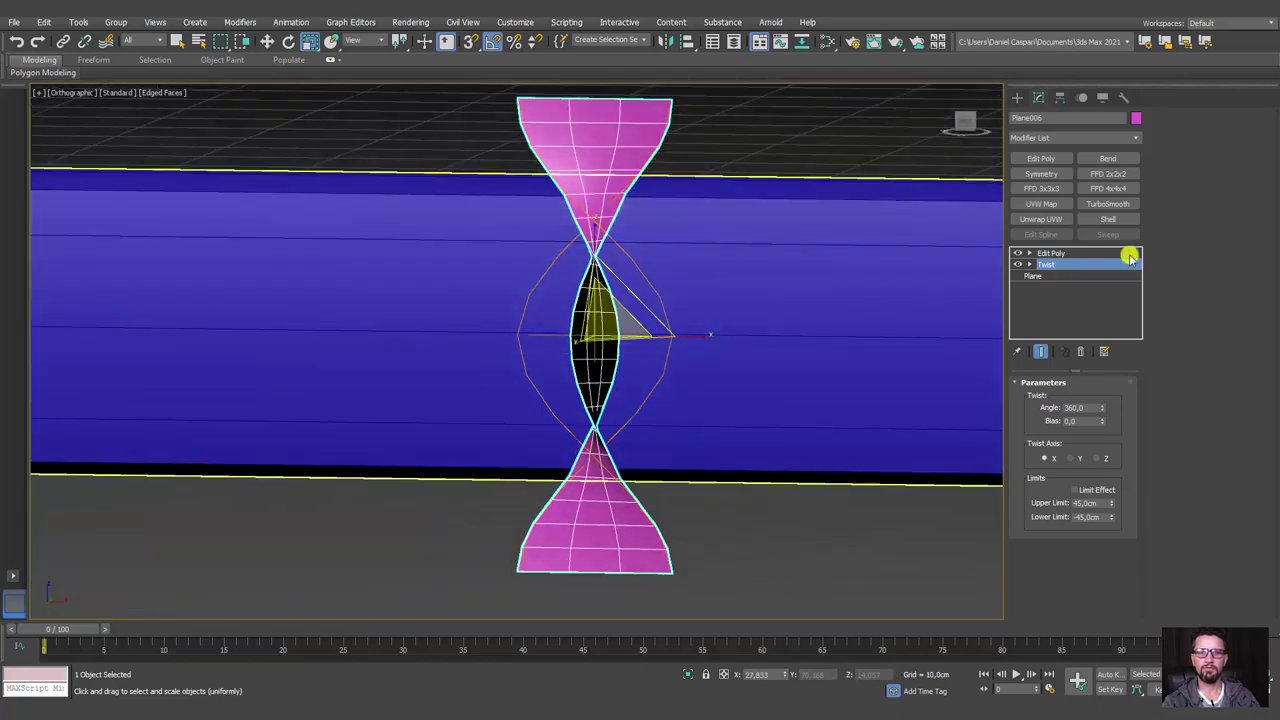
# Try a lower twist Upper Limit, then uncheck Limit Effect so the twist runs full length
pyautogui.click(1086, 489)
pyautogui.moveTo(1110, 507)
pyautogui.mouseDown()
pyautogui.moveTo(1114, 523)
pyautogui.moveTo(1117, 488)
pyautogui.mouseUp()
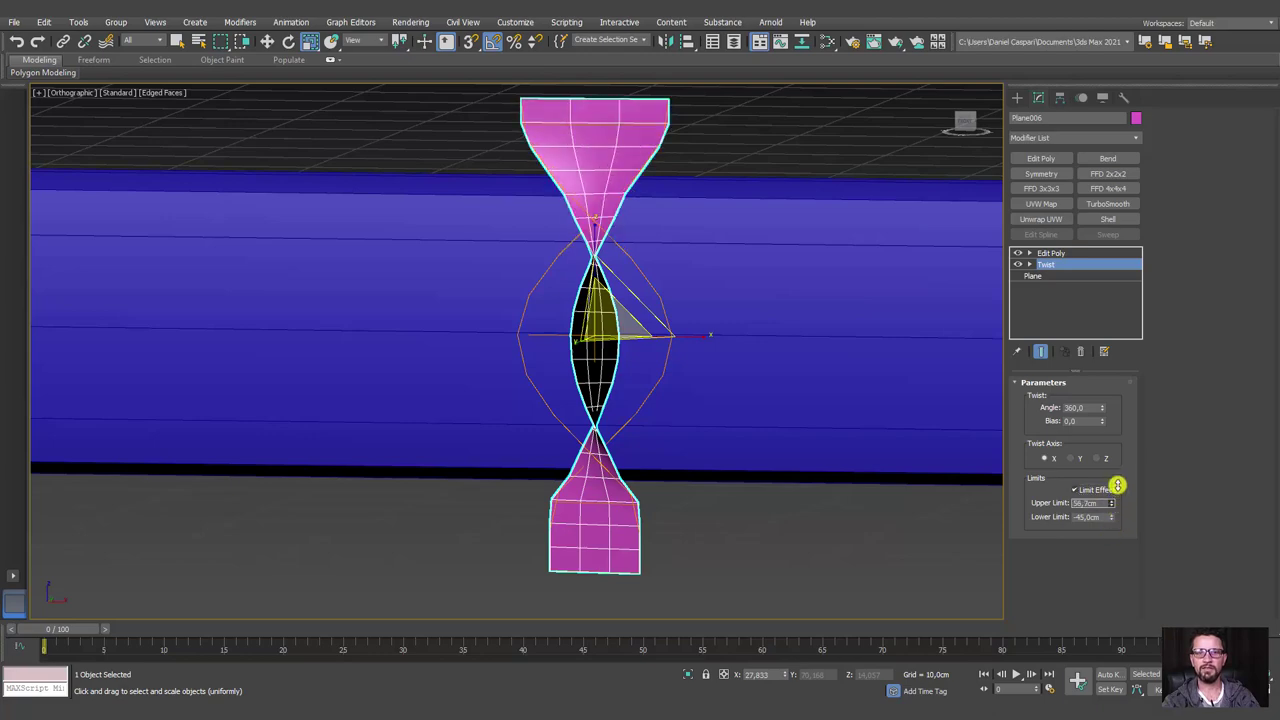
pyautogui.click(1100, 490)
# Non-uniform scale the plane shorter in Z and narrower in X, to about two-thirds
pyautogui.moveTo(800, 450)
pyautogui.keyDown('alt'); pyautogui.mouseDown(button='middle')
pyautogui.moveTo(726, 477)
pyautogui.moveTo(875, 482)
pyautogui.moveTo(758, 419)
pyautogui.mouseUp(button='middle'); pyautogui.keyUp('alt')
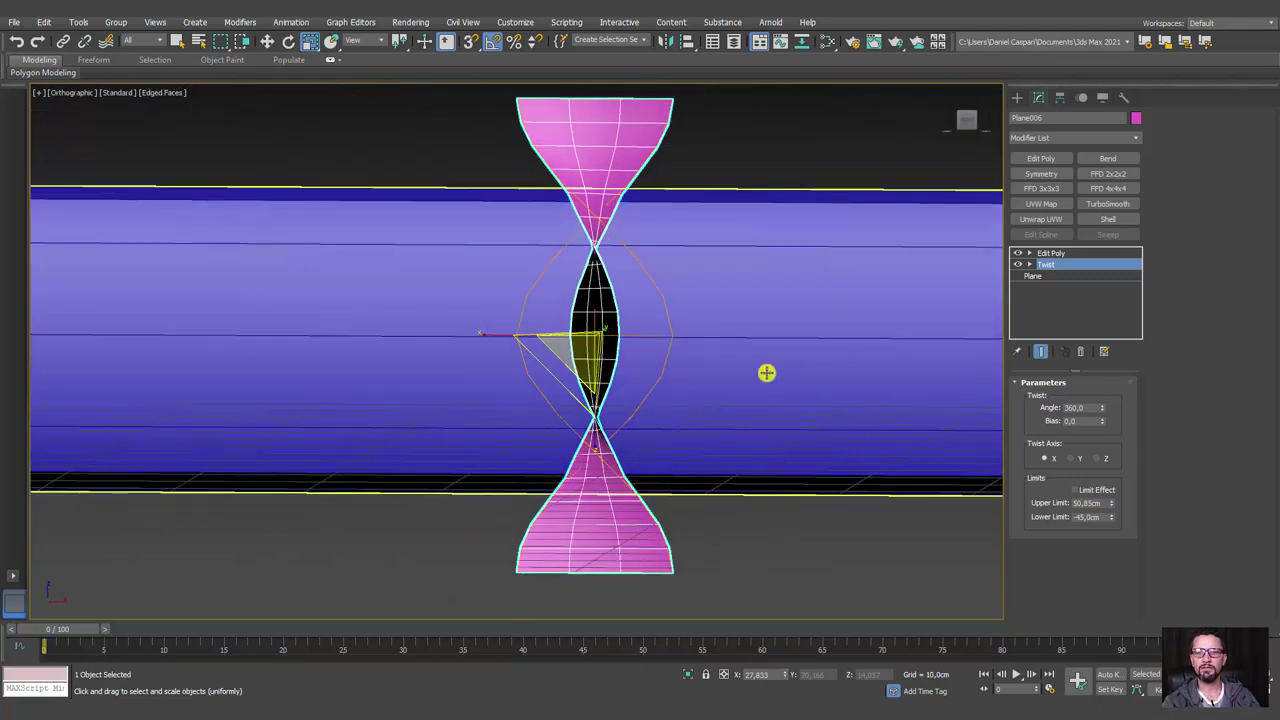
pyautogui.moveTo(596, 444); pyautogui.dragTo(595, 415)
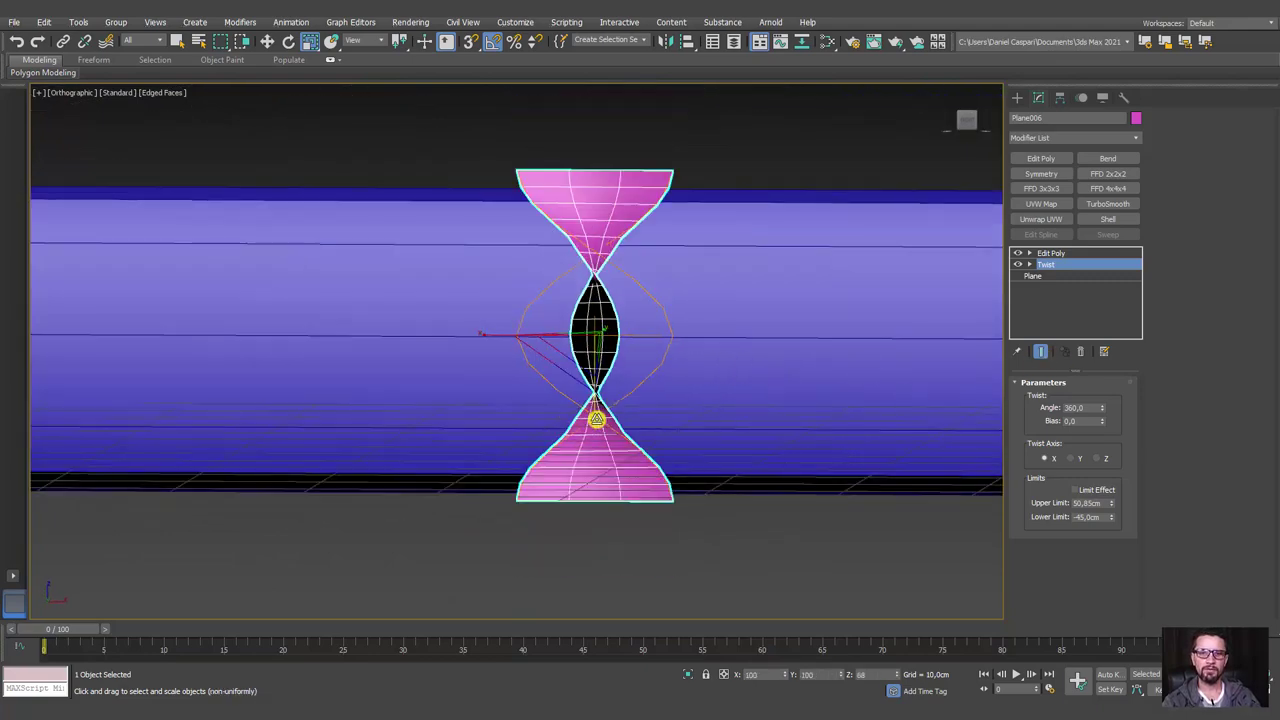
pyautogui.keyDown('alt'); pyautogui.moveTo(595, 415); pyautogui.dragTo(646, 386, button='middle'); pyautogui.keyUp('alt')
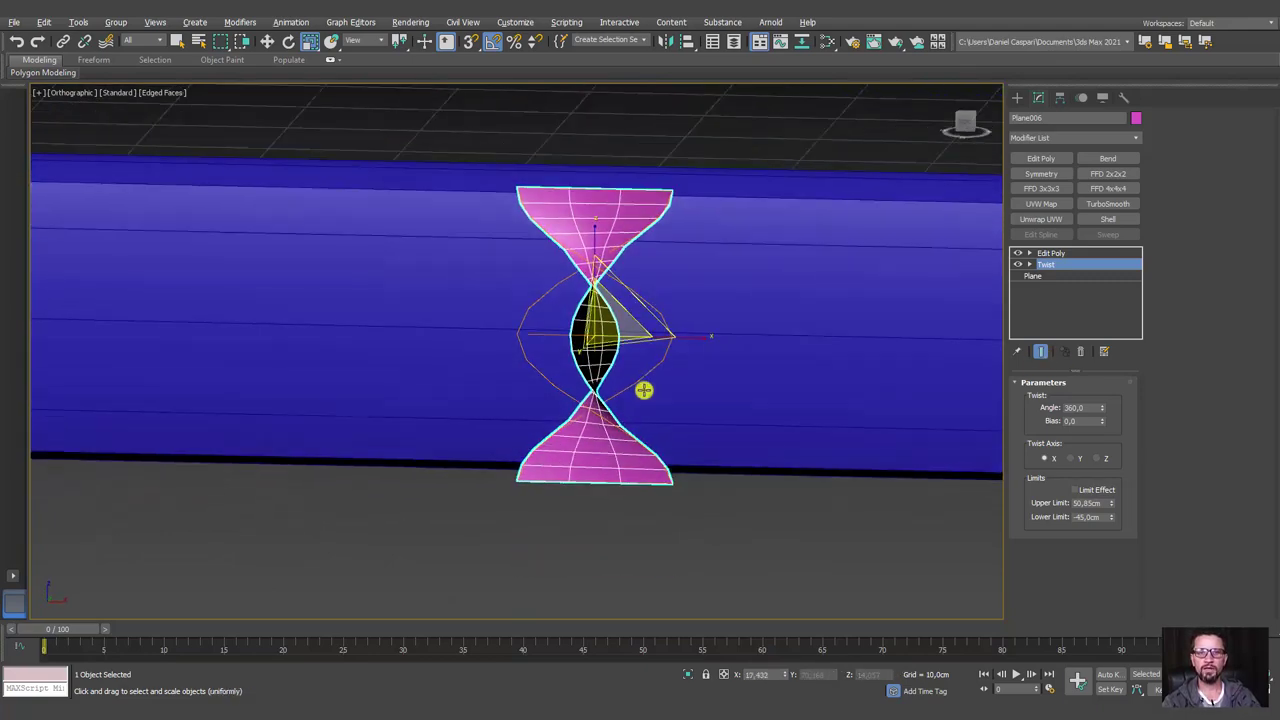
pyautogui.moveTo(694, 338); pyautogui.dragTo(671, 334)
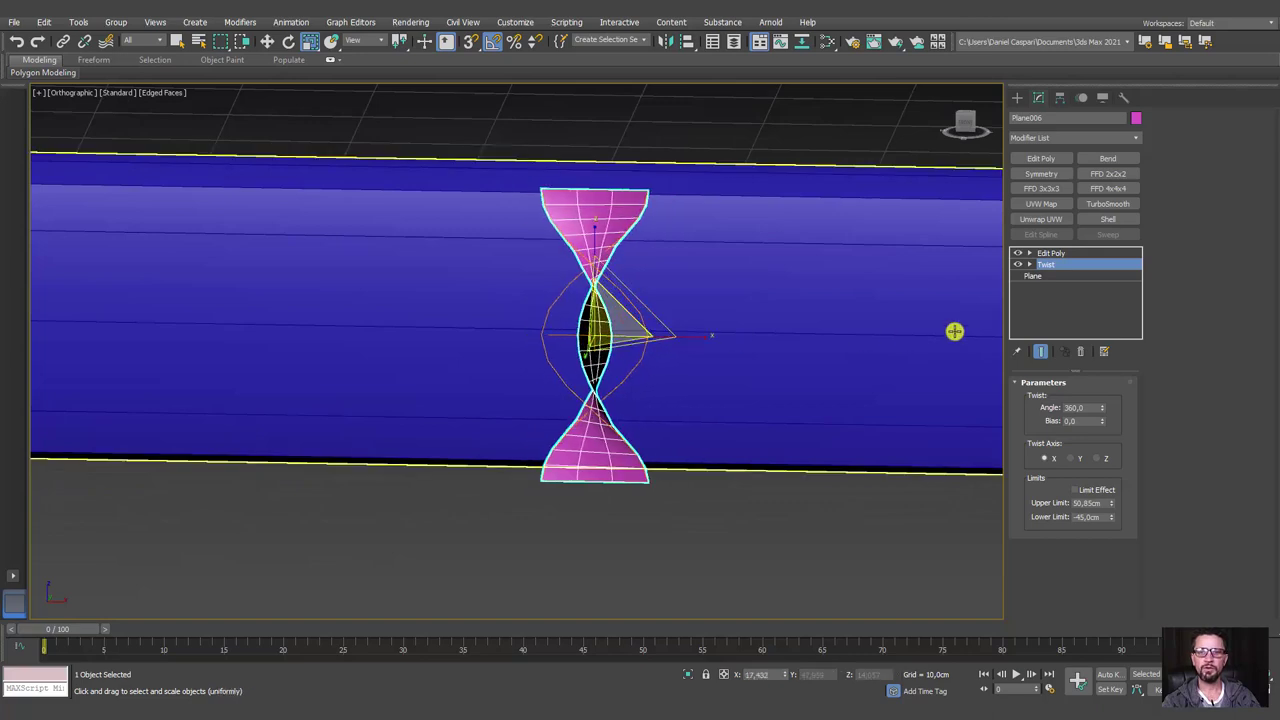
# Add another Edit Poly modifier on top of the twisted pink ribbon
pyautogui.click(1041, 158)
pyautogui.keyDown('alt'); pyautogui.moveTo(746, 320); pyautogui.dragTo(729, 331, button='middle'); pyautogui.keyUp('alt')
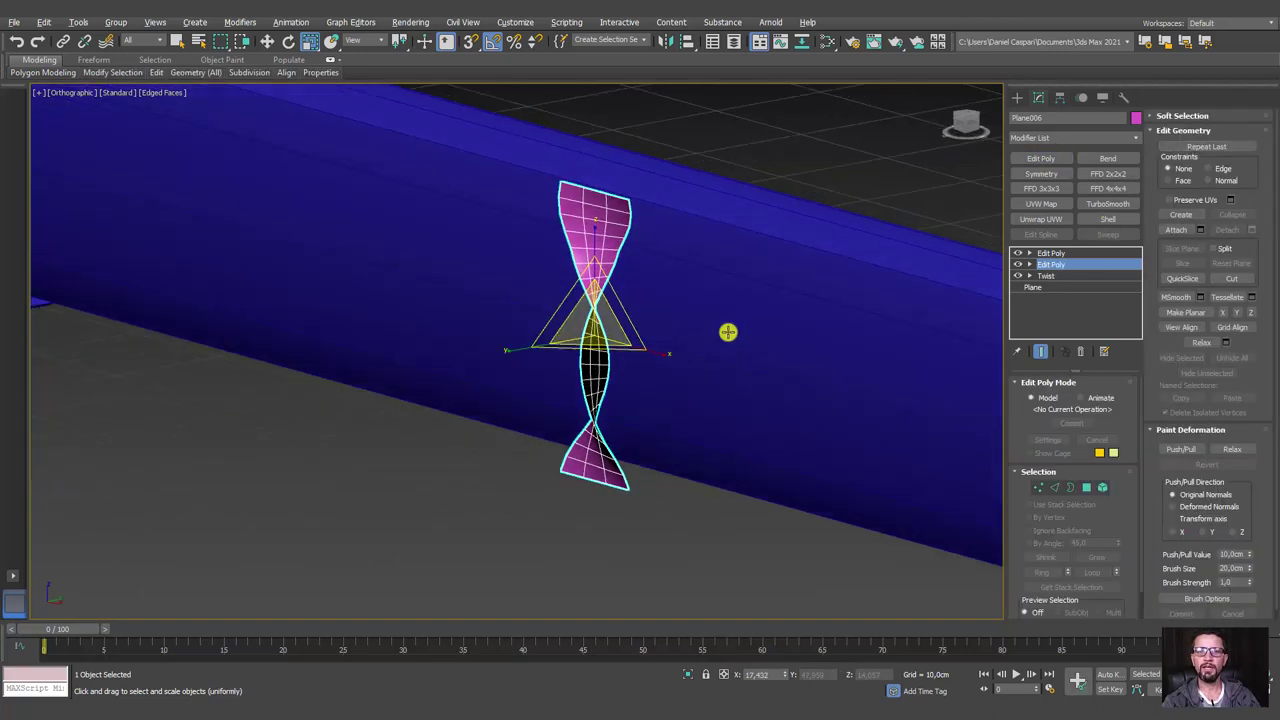
pyautogui.click(1056, 487)
pyautogui.click(609, 196)
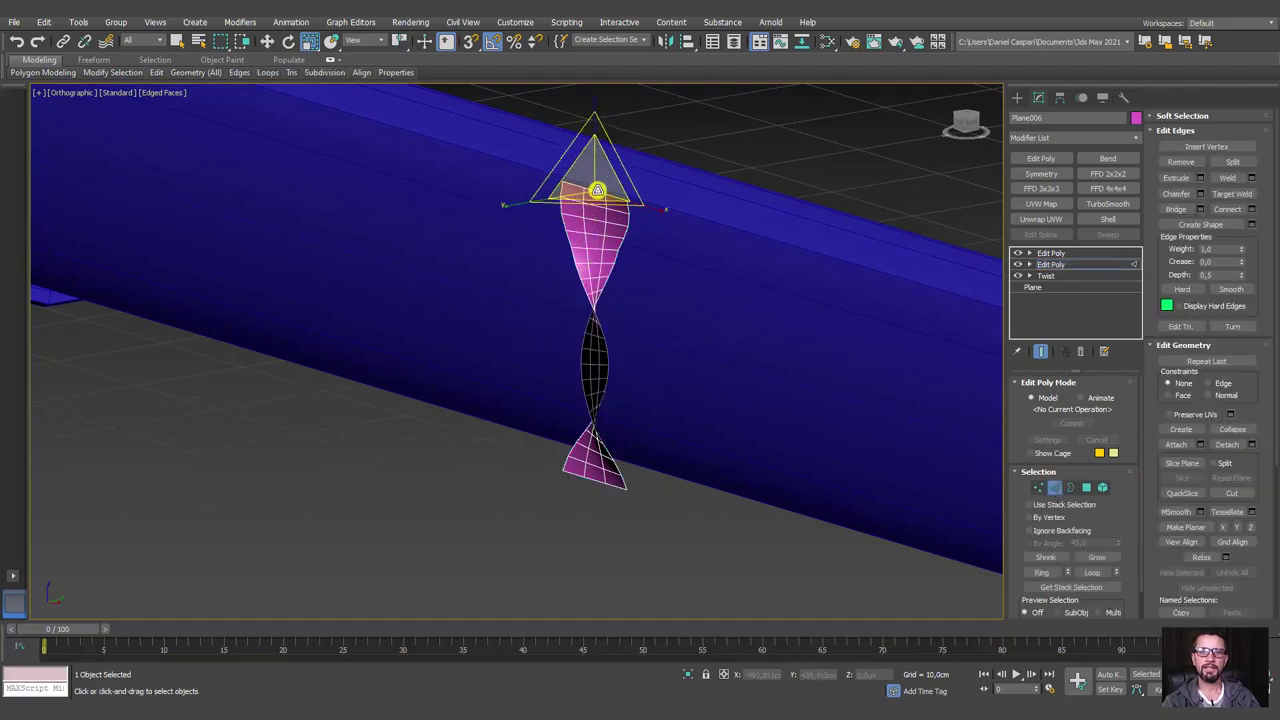
pyautogui.keyDown('alt'); pyautogui.moveTo(620, 255); pyautogui.dragTo(700, 256, button='middle'); pyautogui.keyUp('alt')
pyautogui.click(1058, 256)
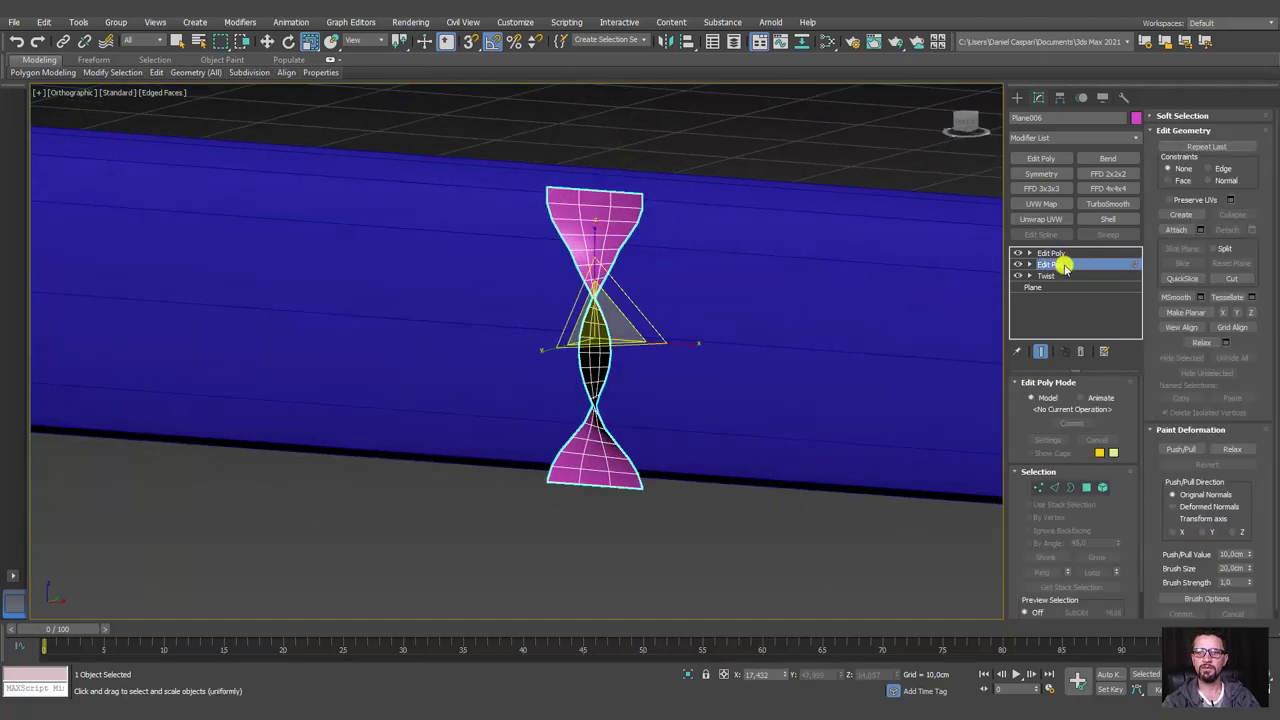
pyautogui.click(1058, 256)
pyautogui.click(1058, 256)
pyautogui.click(1058, 252)
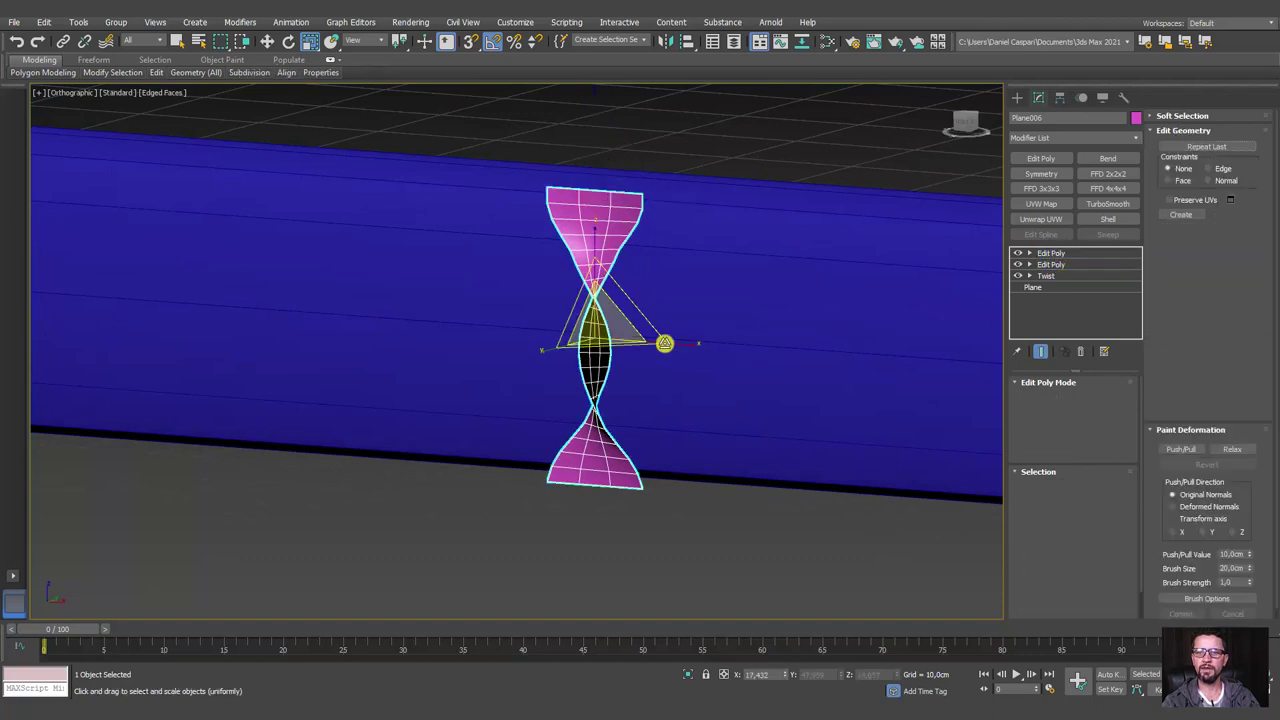
pyautogui.keyDown('alt'); pyautogui.moveTo(663, 343); pyautogui.dragTo(954, 190, button='middle'); pyautogui.keyUp('alt')
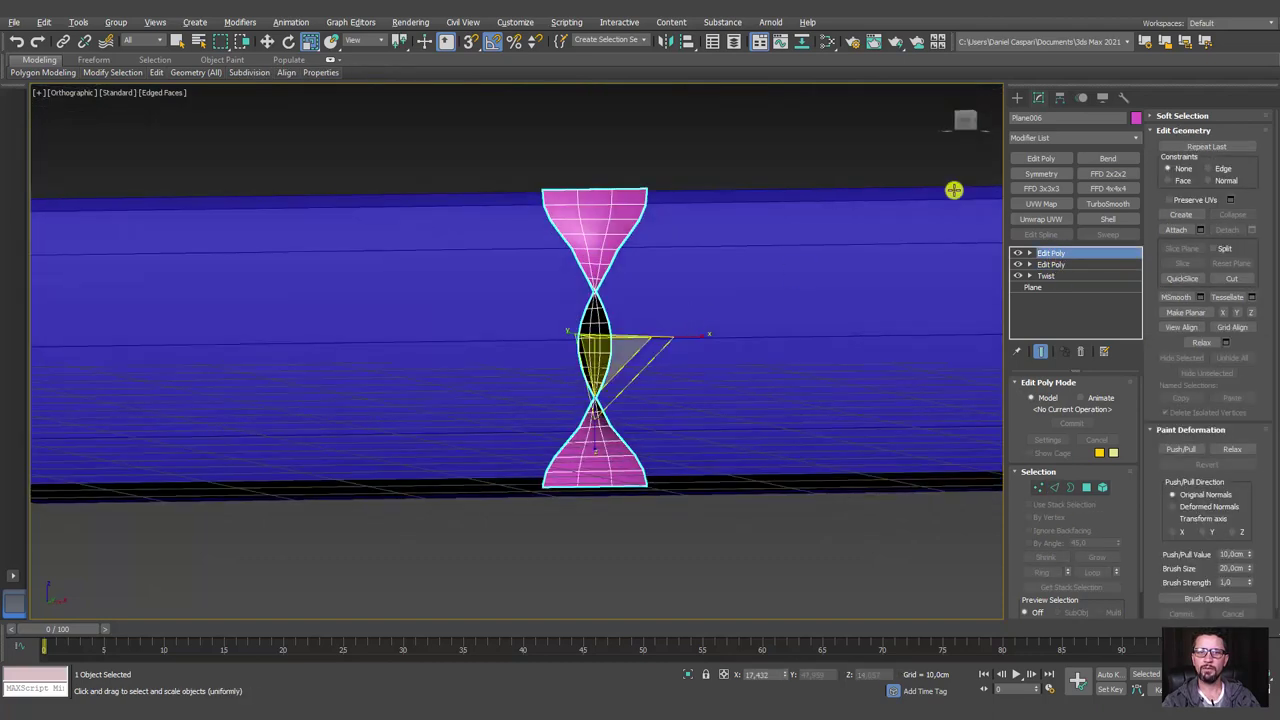
# Add an FFD 2x2x2 and move its top control points left along X to skew the ribbon
pyautogui.click(1103, 176)
pyautogui.click(1030, 254)
pyautogui.click(1060, 264)
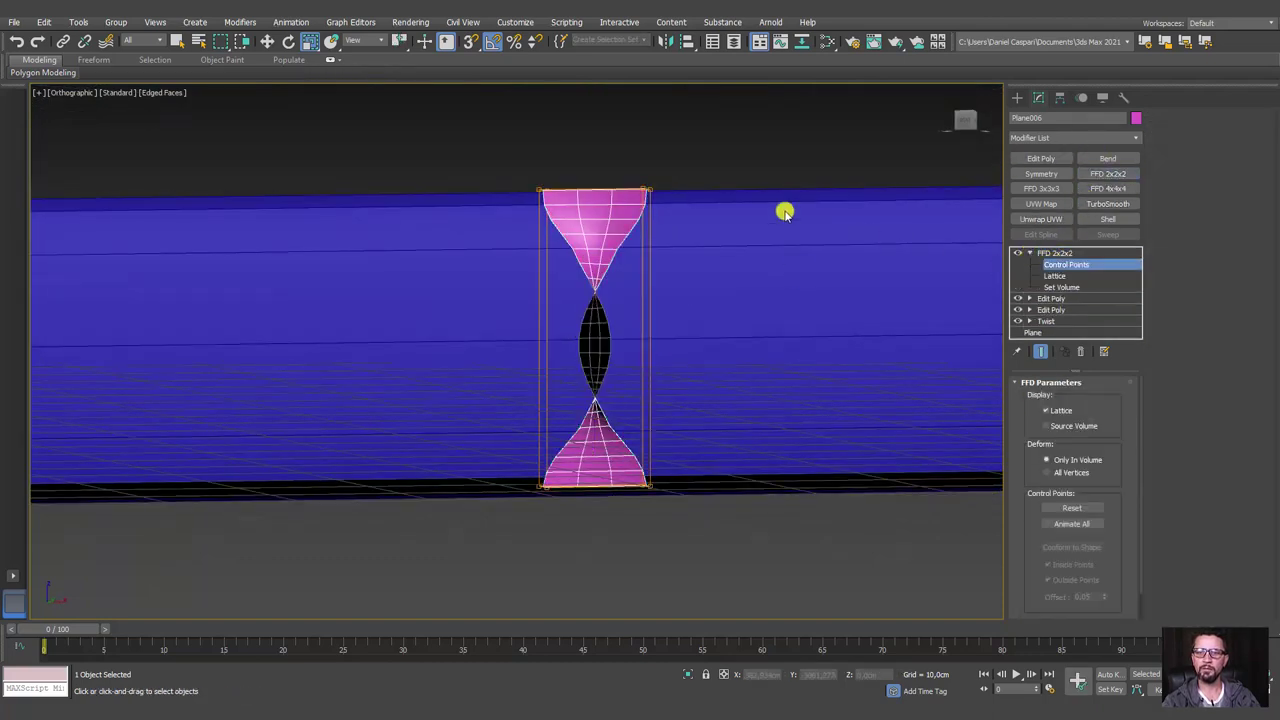
pyautogui.moveTo(449, 228); pyautogui.dragTo(475, 215)
pyautogui.press('w')
pyautogui.moveTo(671, 189); pyautogui.dragTo(497, 192)
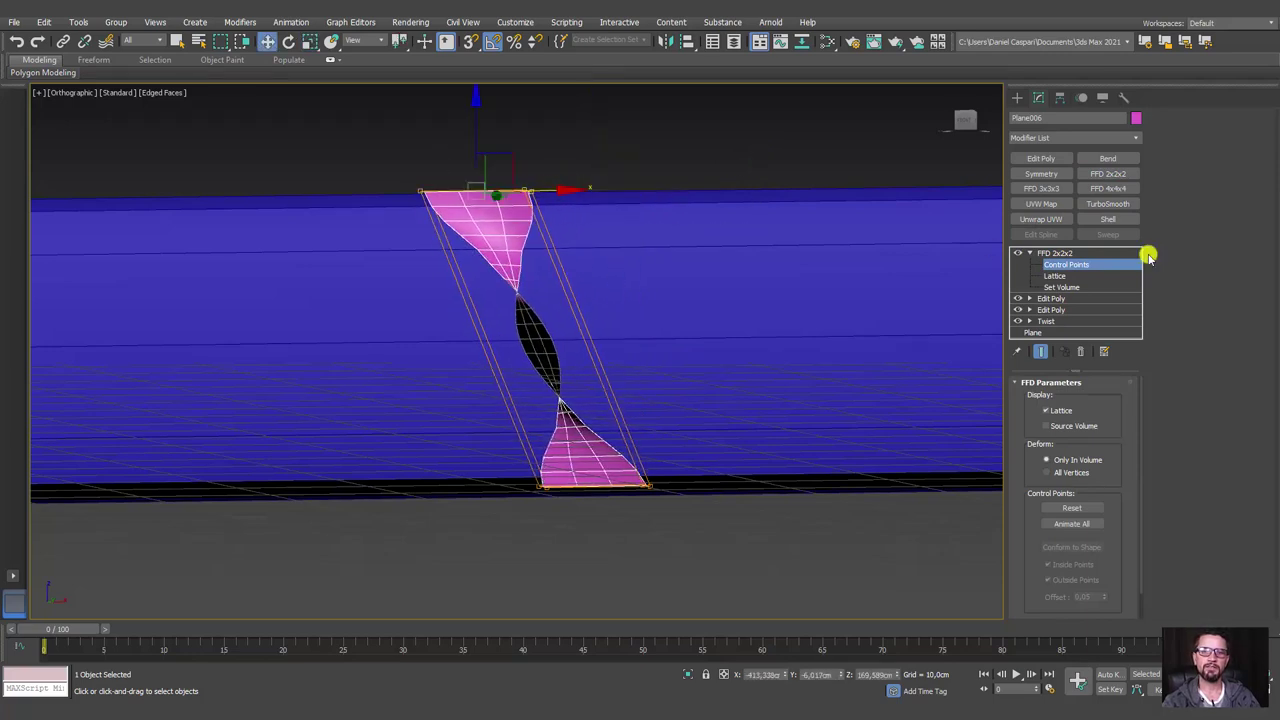
pyautogui.click(1058, 256)
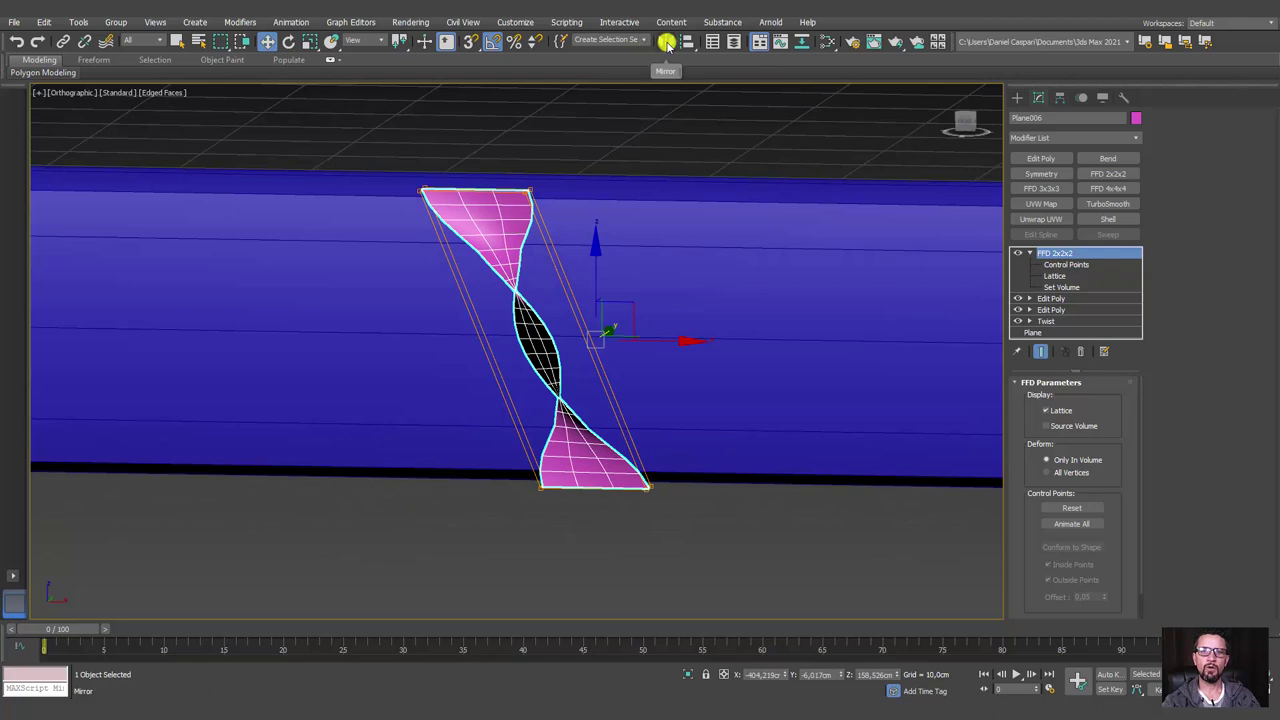
# Mirror a copy of the ribbon across X and slide it left to overlap the original
pyautogui.click(667, 43)
pyautogui.click(613, 292)
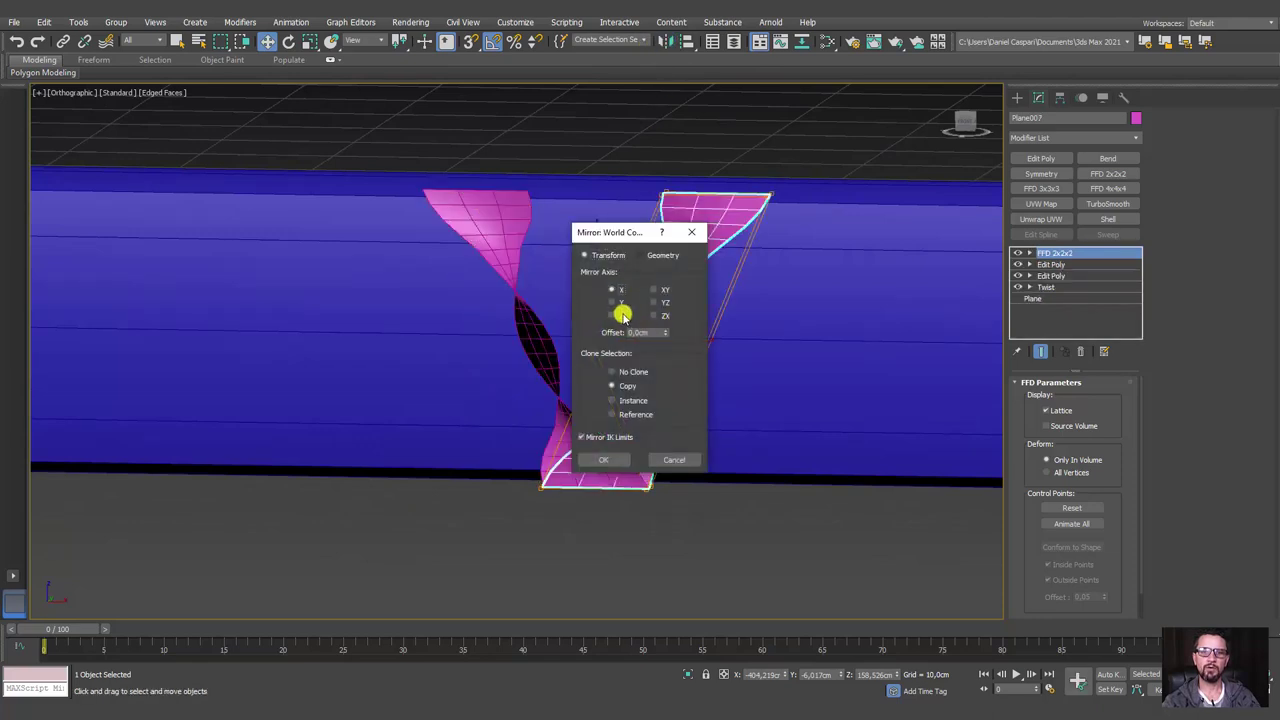
pyautogui.click(607, 459)
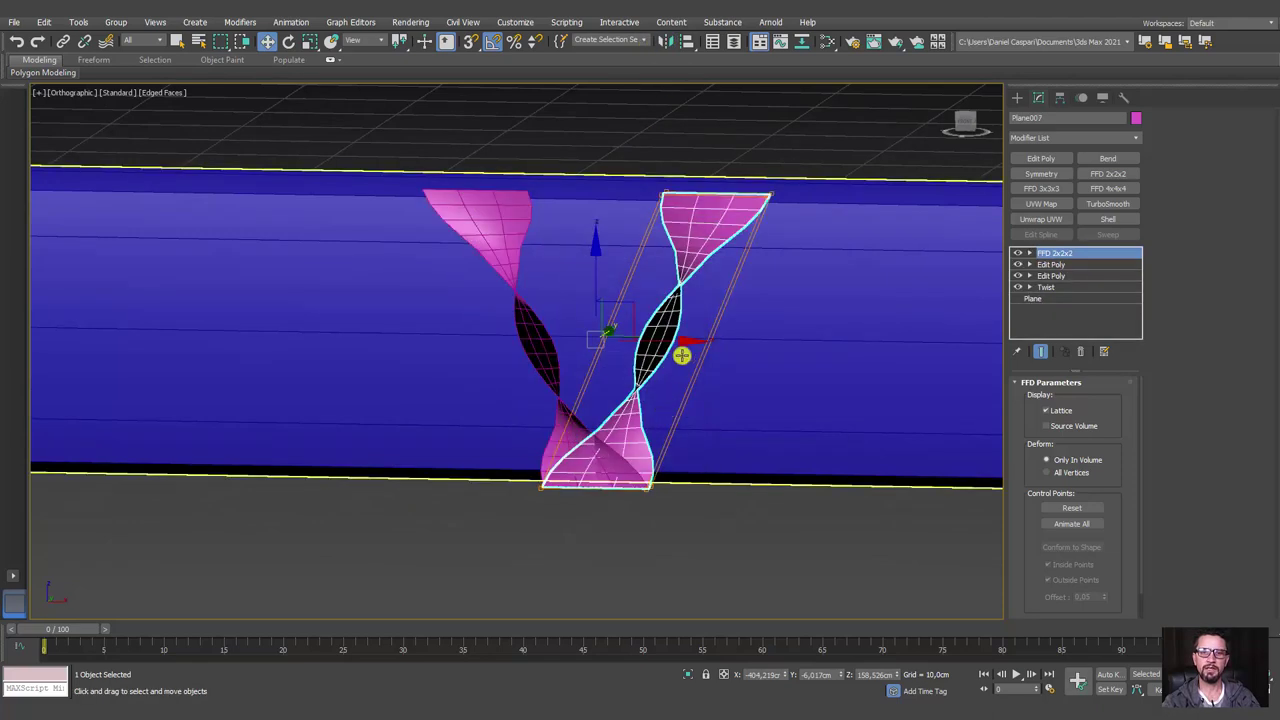
pyautogui.moveTo(640, 346); pyautogui.dragTo(553, 347)
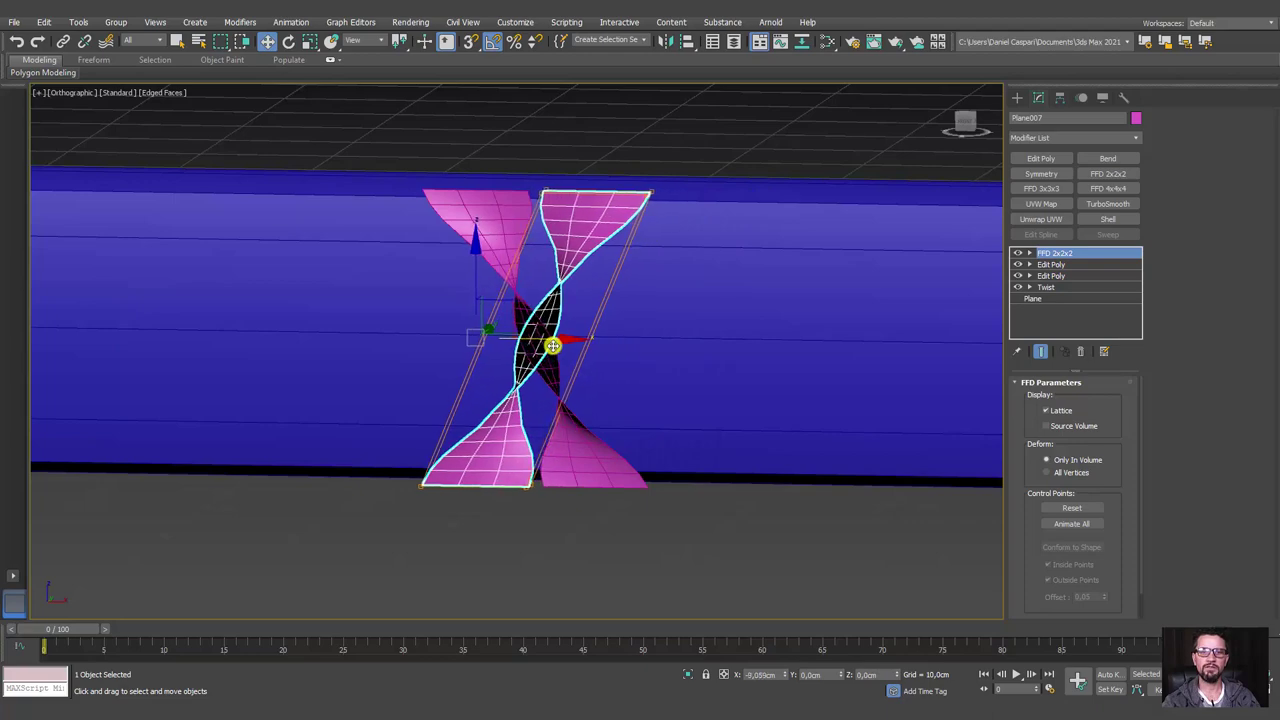
pyautogui.moveTo(553, 347)
pyautogui.keyDown('alt'); pyautogui.mouseDown(button='middle')
pyautogui.moveTo(533, 340)
pyautogui.moveTo(619, 350)
pyautogui.mouseUp(button='middle'); pyautogui.keyUp('alt')
pyautogui.scroll(3, 533, 340)
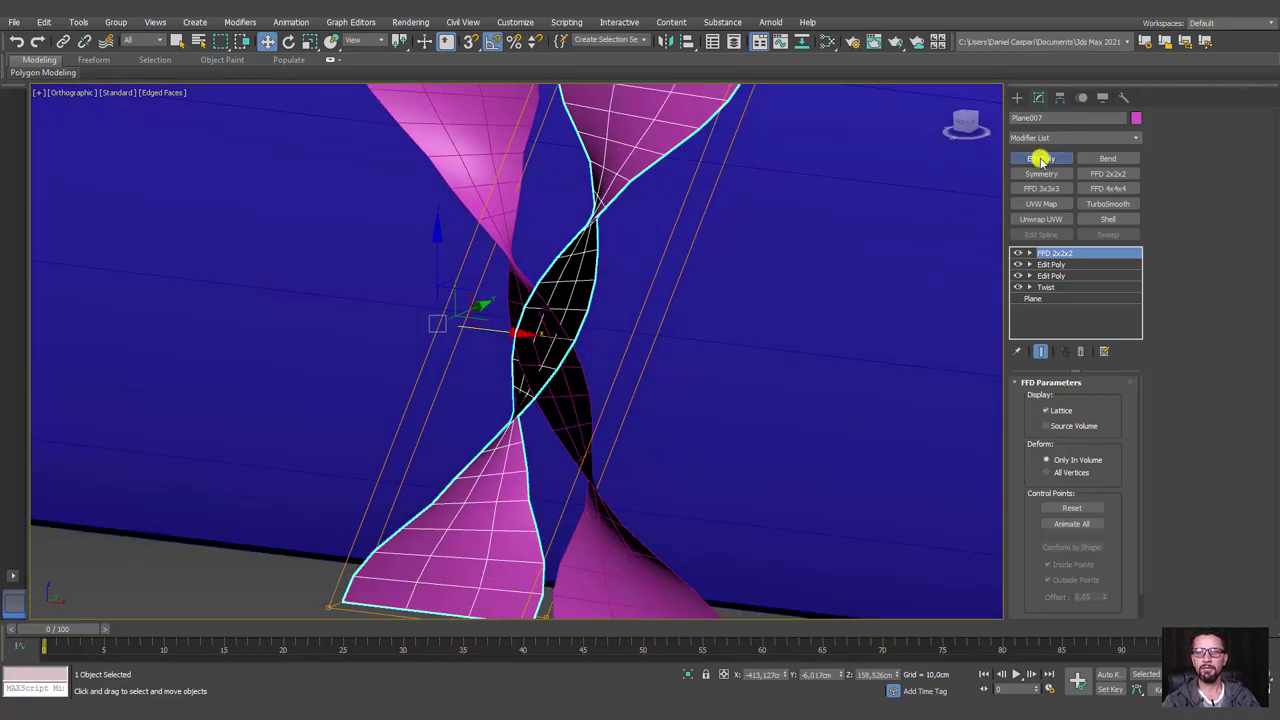
# Add an Edit Poly and an FFD 3x3x3 to the copy, selecting its middle control points
pyautogui.click(1040, 158)
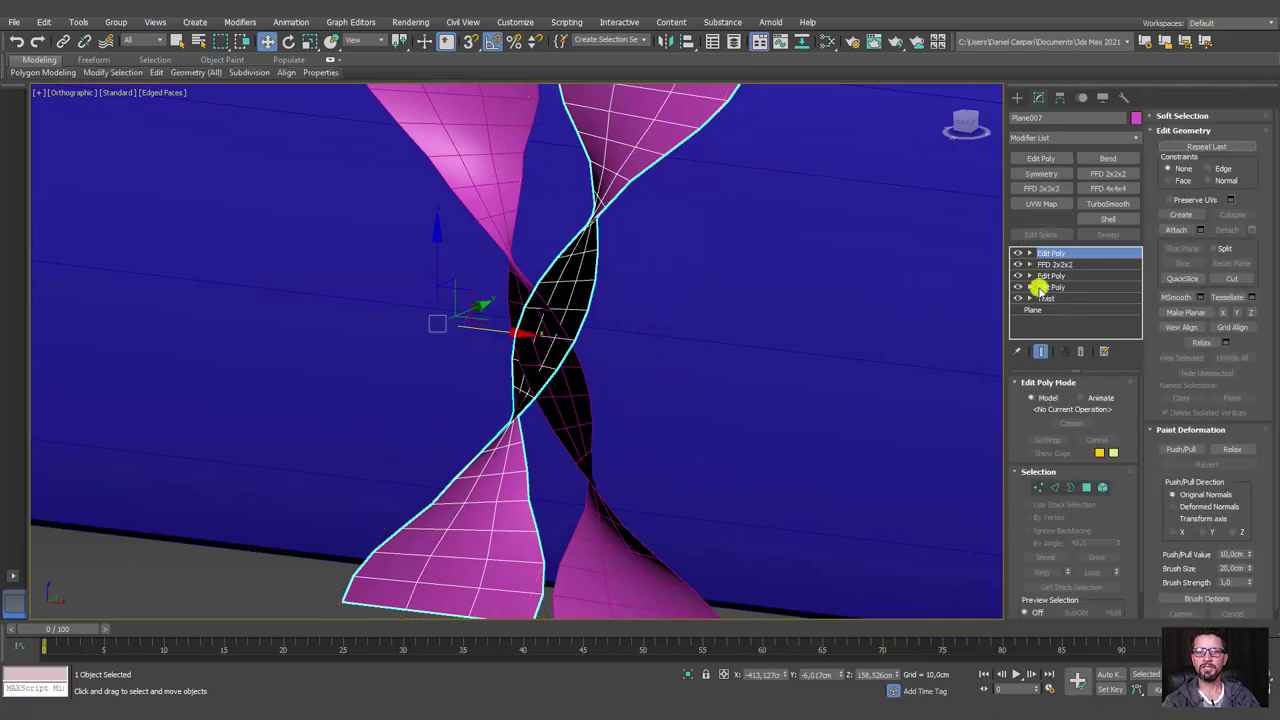
pyautogui.click(1041, 187)
pyautogui.click(1029, 253)
pyautogui.click(1062, 264)
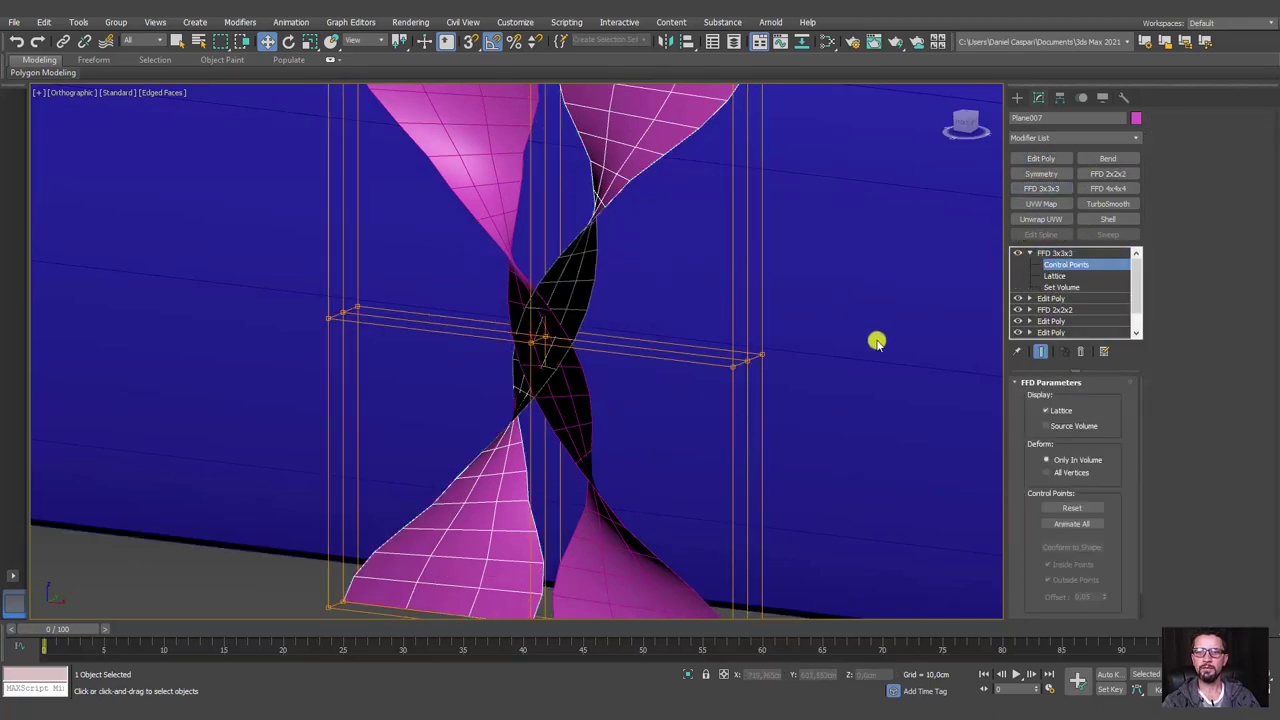
pyautogui.scroll(-3, 876, 342)
pyautogui.moveTo(519, 366); pyautogui.dragTo(521, 360)
pyautogui.moveTo(560, 350)
pyautogui.keyDown('alt'); pyautogui.mouseDown(button='middle')
pyautogui.moveTo(783, 340)
pyautogui.moveTo(603, 357)
pyautogui.moveTo(583, 334)
pyautogui.moveTo(645, 385)
pyautogui.mouseUp(button='middle'); pyautogui.keyUp('alt')
pyautogui.click(1066, 254)
pyautogui.keyDown('alt'); pyautogui.moveTo(908, 286); pyautogui.dragTo(925, 196, button='middle'); pyautogui.keyUp('alt')
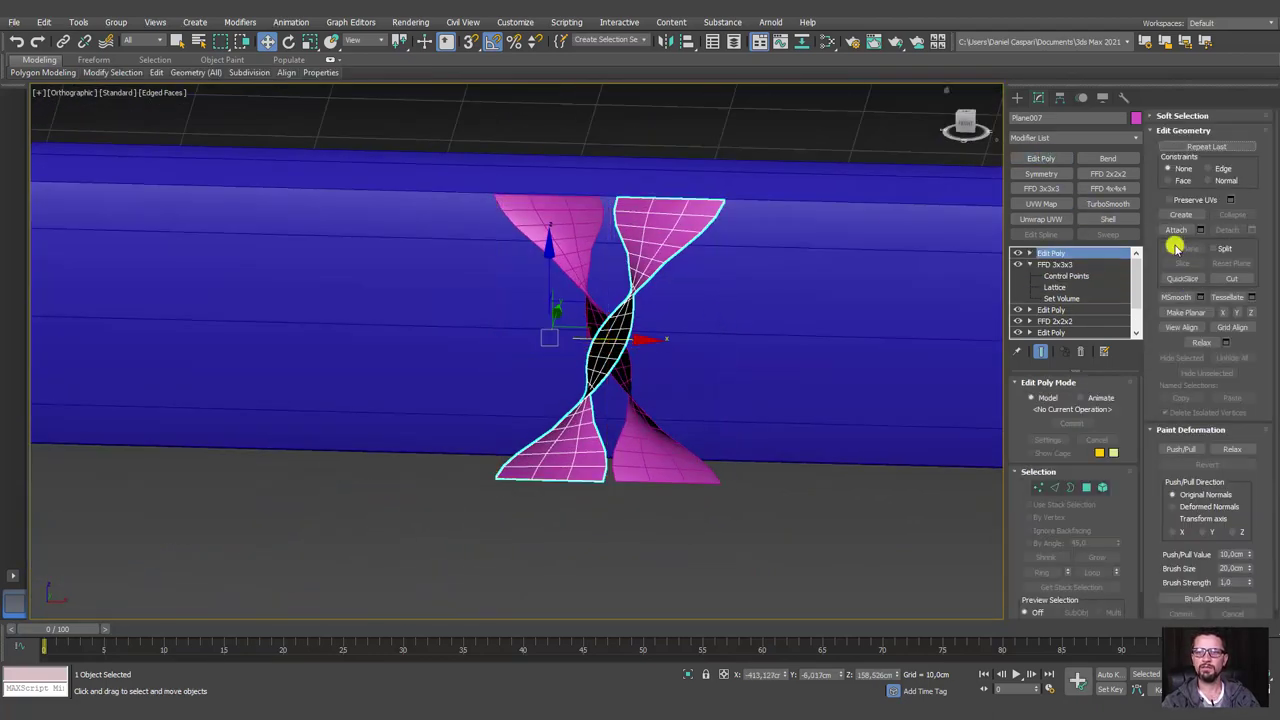
# Select a group of vertices near the ribbons' bottom flares
pyautogui.keyDown('alt'); pyautogui.moveTo(838, 225); pyautogui.dragTo(560, 220, button='middle'); pyautogui.keyUp('alt')
pyautogui.scroll(3, 616, 210)
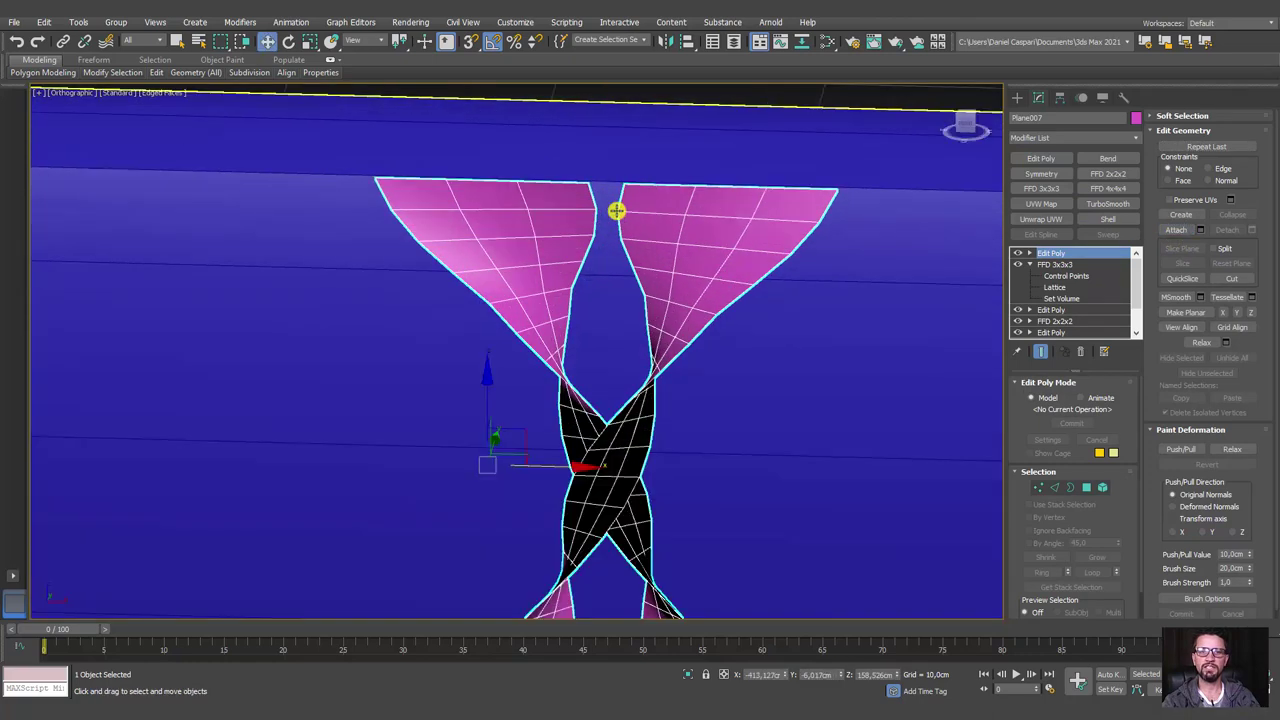
pyautogui.click(1038, 487)
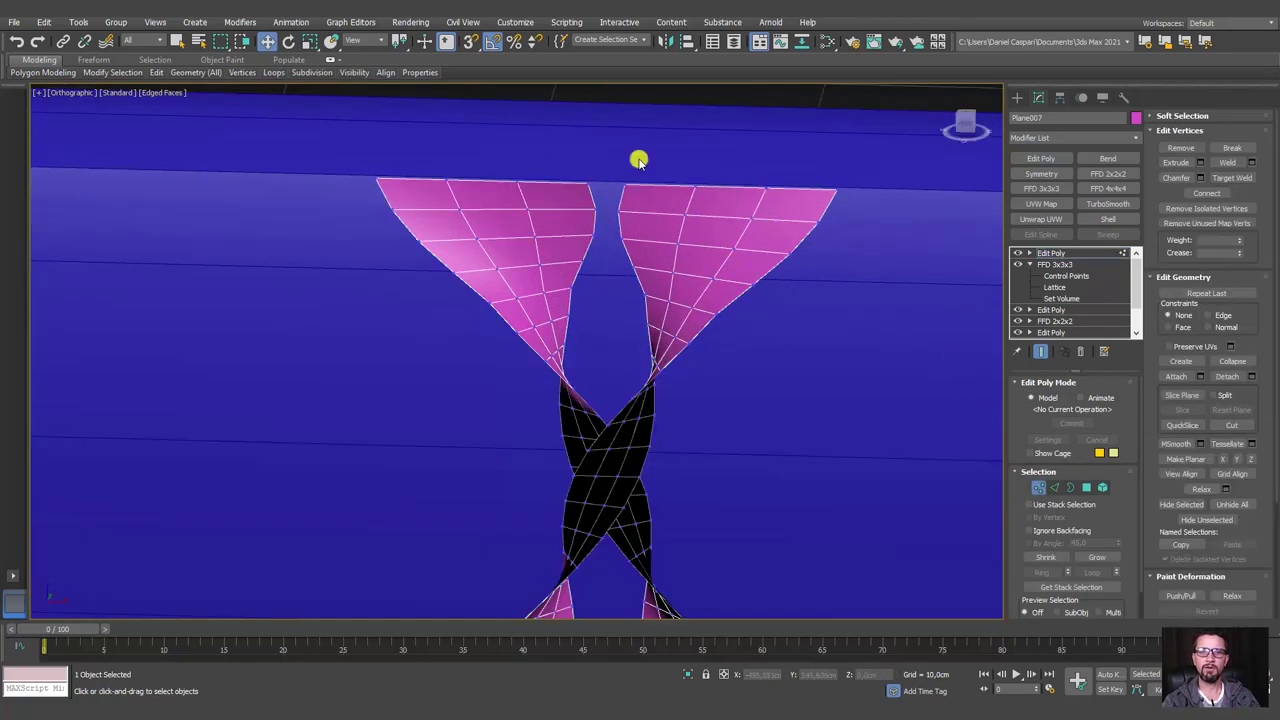
pyautogui.moveTo(628, 238); pyautogui.dragTo(671, 200, button='middle')
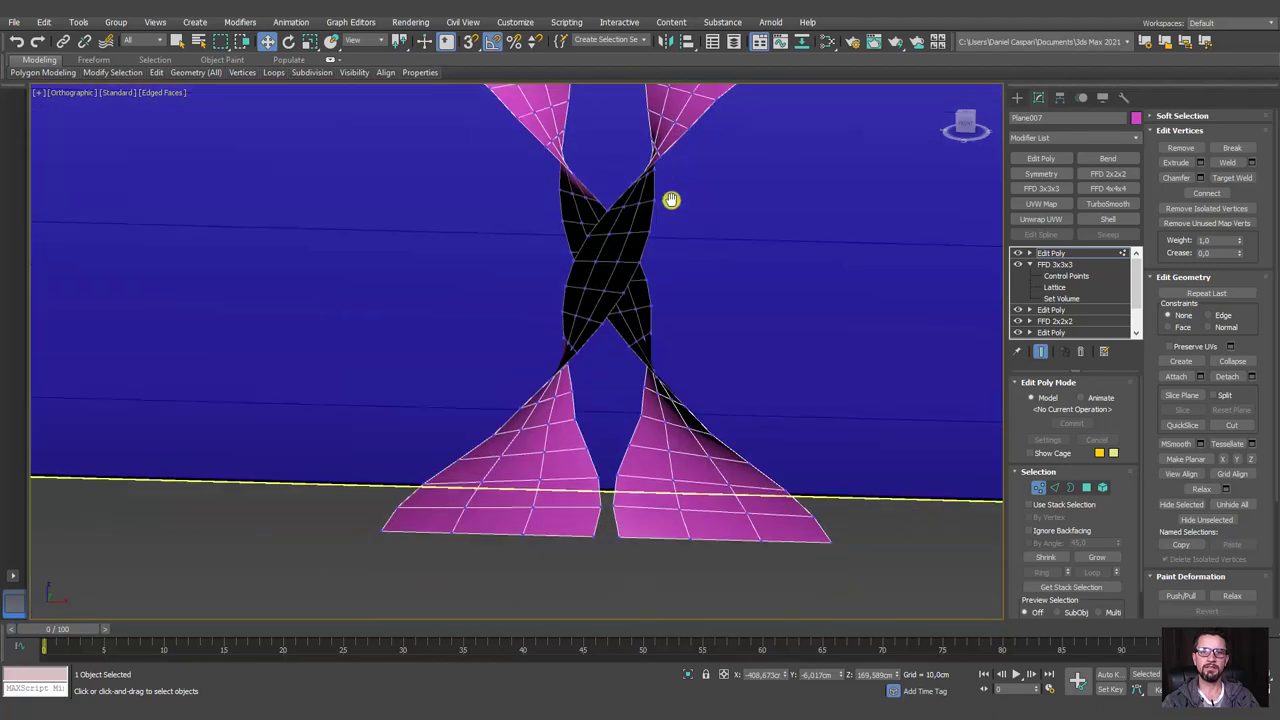
pyautogui.moveTo(640, 610); pyautogui.dragTo(640, 447, button='middle')
pyautogui.moveTo(590, 400); pyautogui.dragTo(592, 402)
pyautogui.moveTo(671, 386); pyautogui.dragTo(643, 266, button='middle')
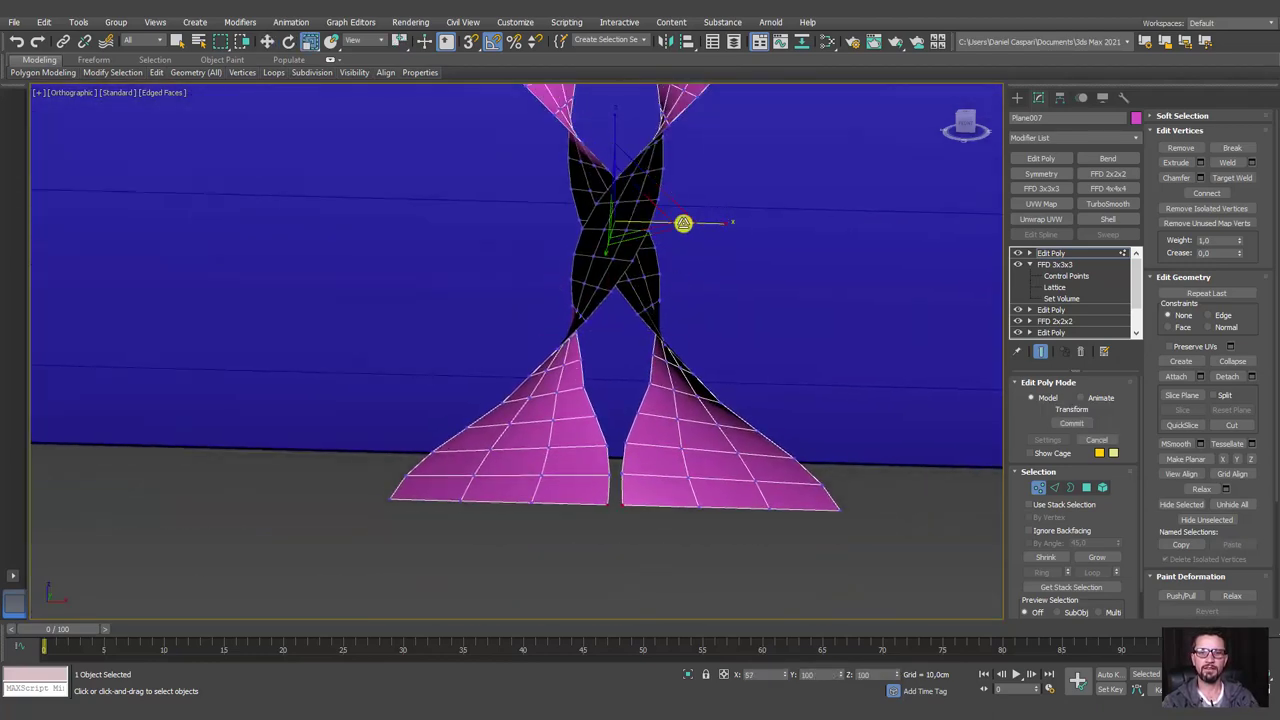
pyautogui.keyDown('alt'); pyautogui.moveTo(683, 223); pyautogui.dragTo(837, 371, button='middle'); pyautogui.keyUp('alt')
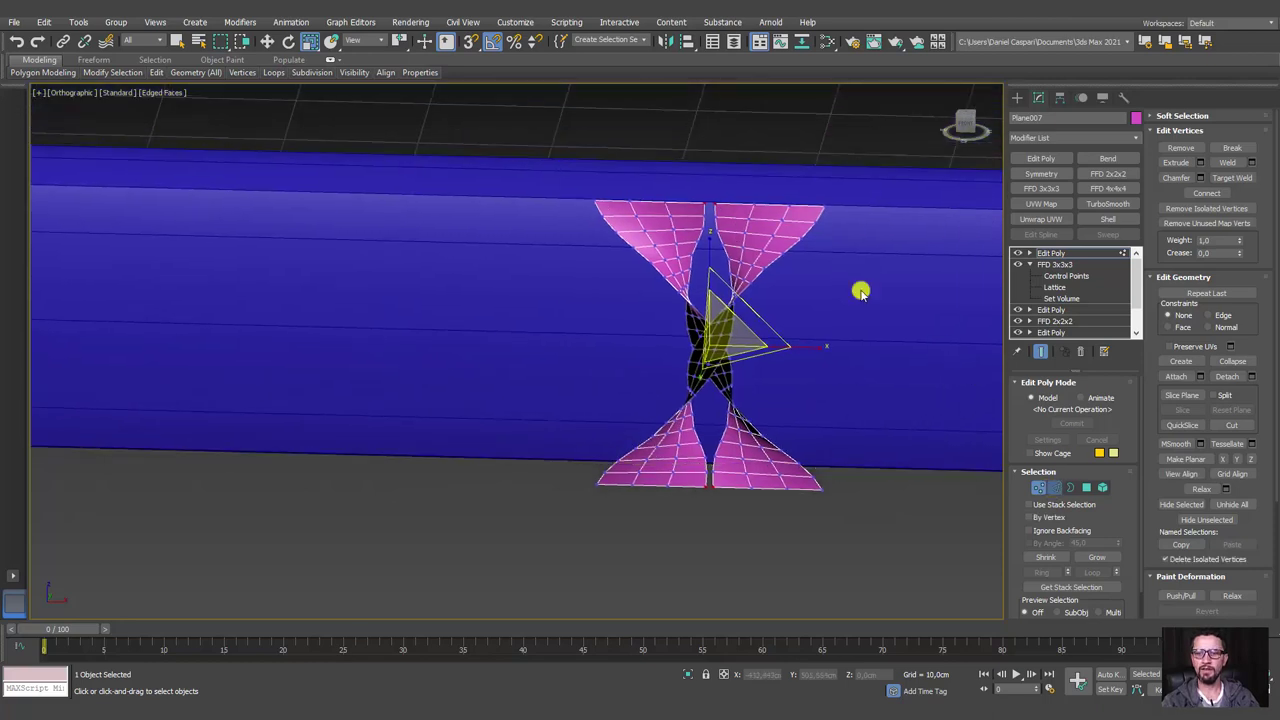
# Extrude new faces from the wings' end edges toward the handle, then scale the new faces
pyautogui.press('2')
pyautogui.click(795, 207)
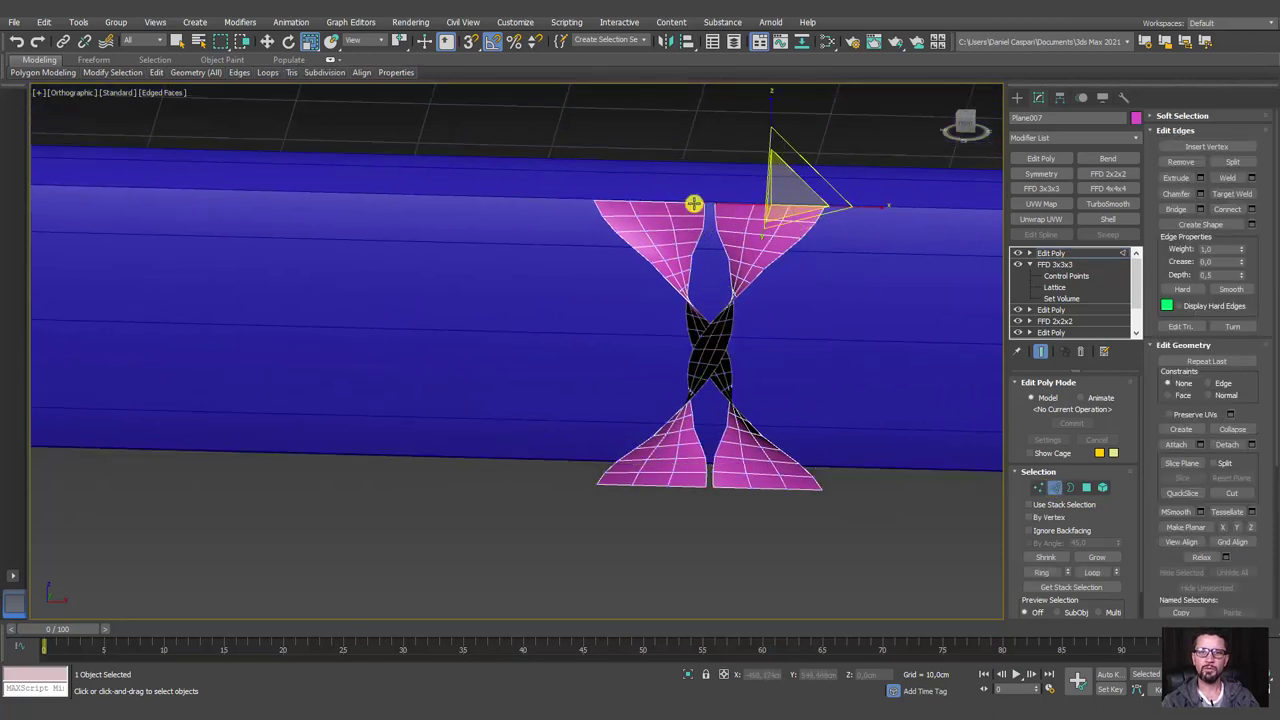
pyautogui.keyDown('ctrl'); pyautogui.click(694, 204); pyautogui.keyUp('ctrl')
pyautogui.keyDown('ctrl'); pyautogui.click(690, 487); pyautogui.keyUp('ctrl')
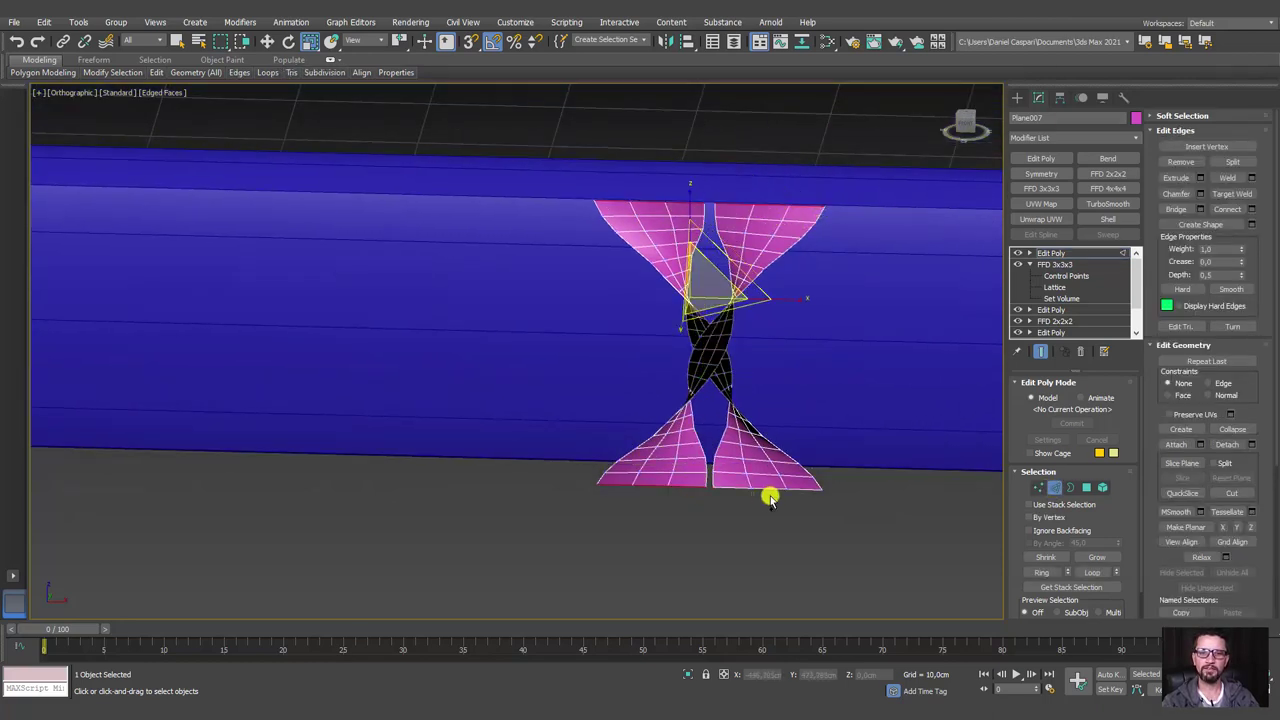
pyautogui.keyDown('alt'); pyautogui.moveTo(817, 366); pyautogui.dragTo(778, 375, button='middle'); pyautogui.keyUp('alt')
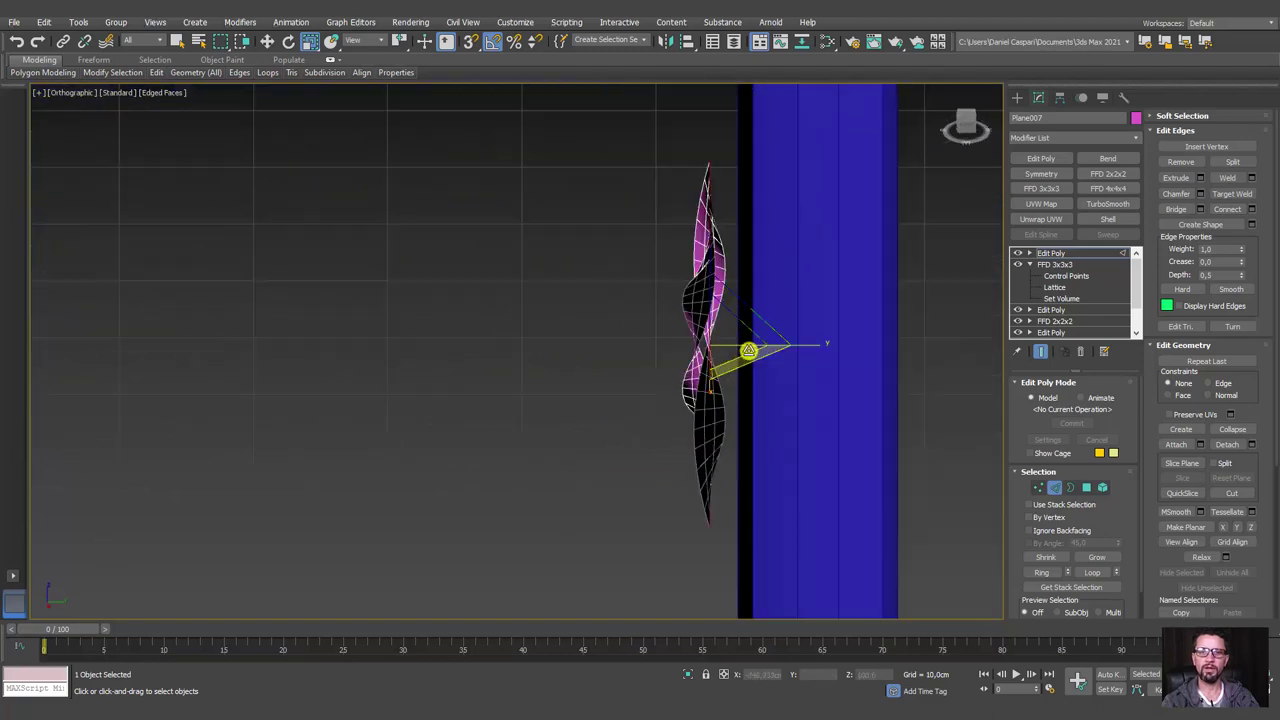
pyautogui.keyDown('shift'); pyautogui.moveTo(777, 452); pyautogui.dragTo(895, 458); pyautogui.keyUp('shift')
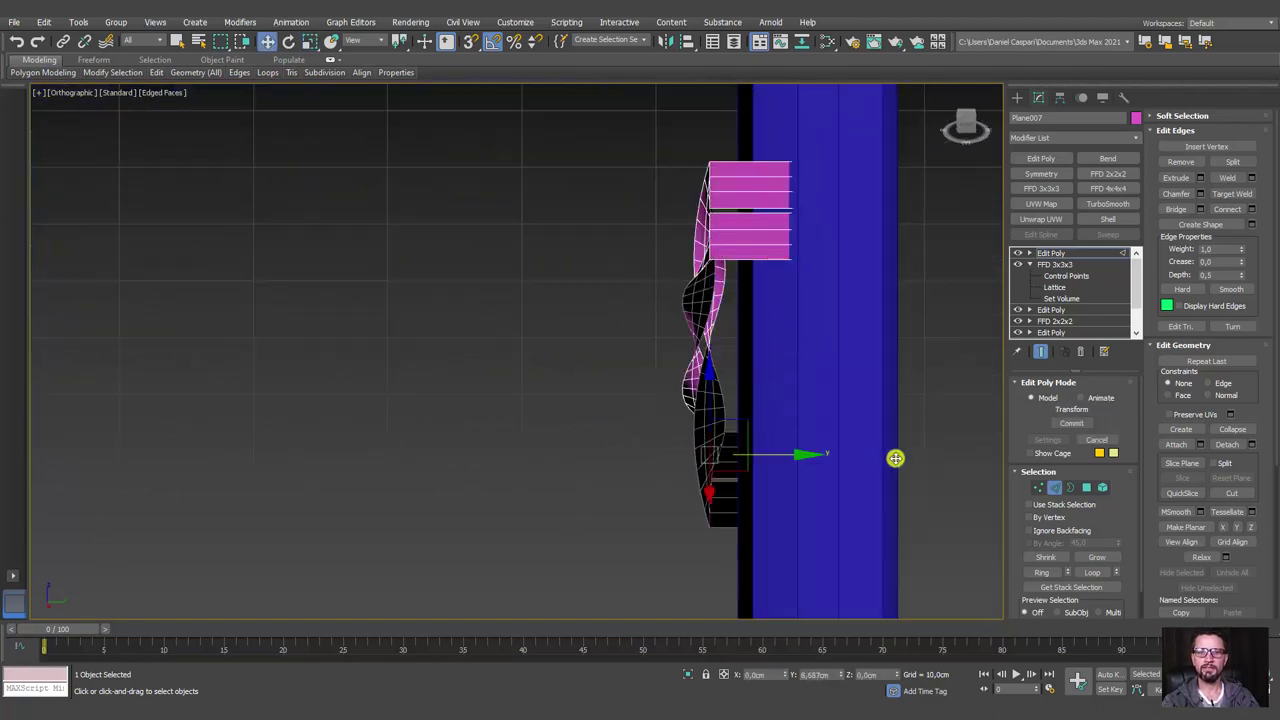
pyautogui.keyDown('alt'); pyautogui.moveTo(870, 445); pyautogui.dragTo(877, 403, button='middle'); pyautogui.keyUp('alt')
pyautogui.press('r')
pyautogui.moveTo(808, 242); pyautogui.dragTo(817, 237)
pyautogui.moveTo(817, 237)
pyautogui.keyDown('alt'); pyautogui.mouseDown(button='middle')
pyautogui.moveTo(883, 263)
pyautogui.moveTo(826, 277)
pyautogui.moveTo(811, 269)
pyautogui.moveTo(914, 271)
pyautogui.moveTo(820, 249)
pyautogui.moveTo(857, 337)
pyautogui.moveTo(999, 313)
pyautogui.mouseUp(button='middle'); pyautogui.keyUp('alt')
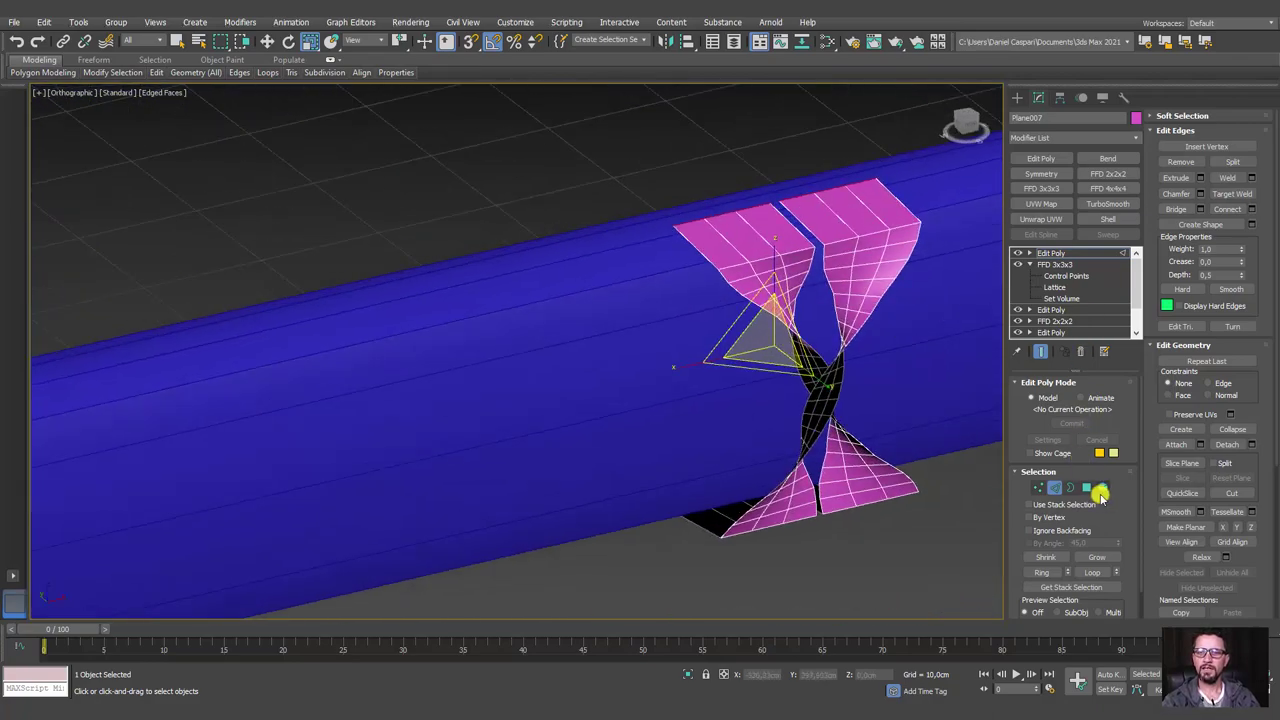
# Select the whole pink twisted ribbon piece
pyautogui.click(1100, 490)
pyautogui.click(871, 286)
pyautogui.keyDown('alt'); pyautogui.moveTo(871, 286); pyautogui.dragTo(929, 346, button='middle'); pyautogui.keyUp('alt')
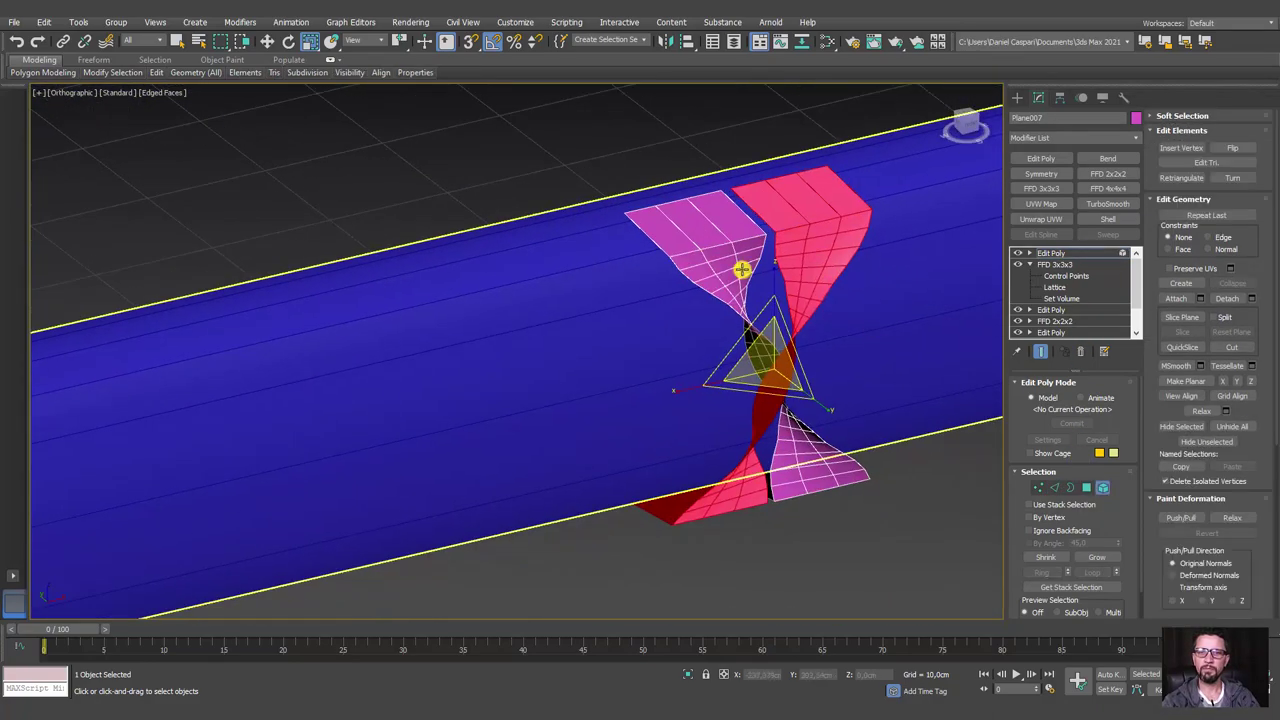
pyautogui.keyDown('ctrl'); pyautogui.click(741, 269); pyautogui.keyUp('ctrl')
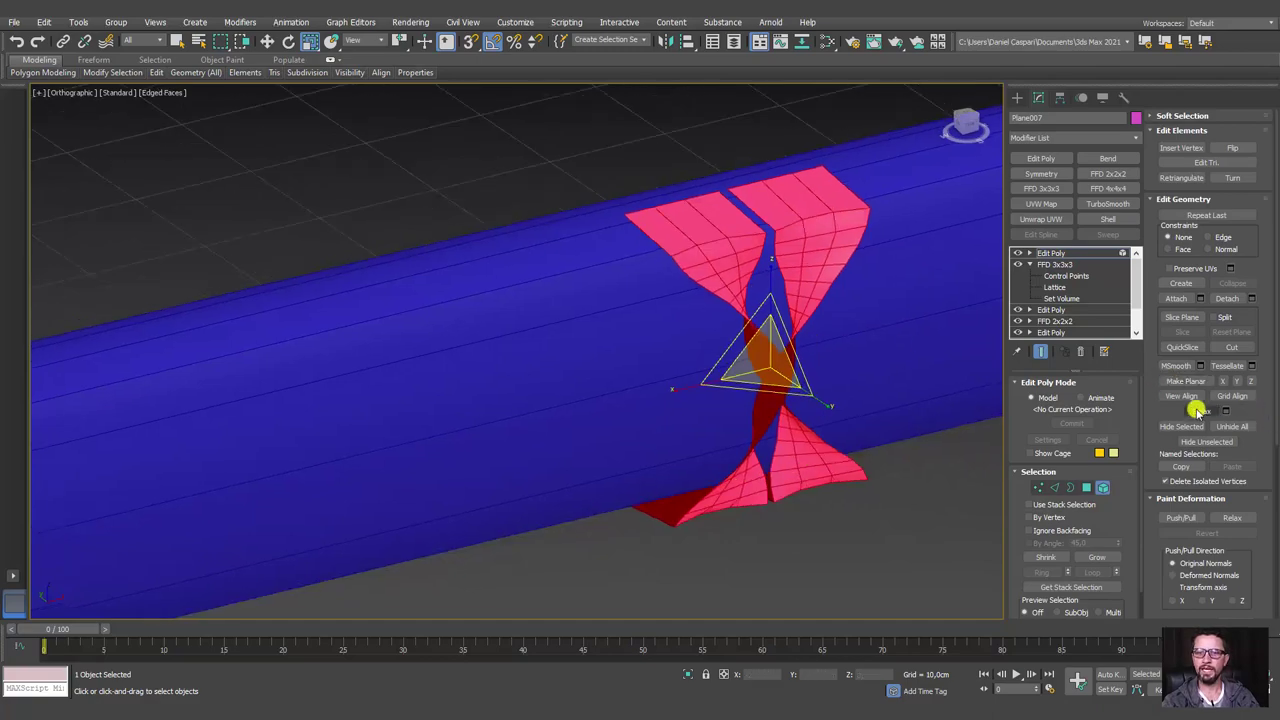
pyautogui.moveTo(827, 403)
pyautogui.keyDown('alt'); pyautogui.mouseDown(button='middle')
pyautogui.moveTo(771, 366)
pyautogui.moveTo(709, 371)
pyautogui.moveTo(856, 414)
pyautogui.moveTo(831, 466)
pyautogui.moveTo(774, 480)
pyautogui.moveTo(651, 446)
pyautogui.moveTo(562, 395)
pyautogui.moveTo(1035, 365)
pyautogui.mouseUp(button='middle'); pyautogui.keyUp('alt')
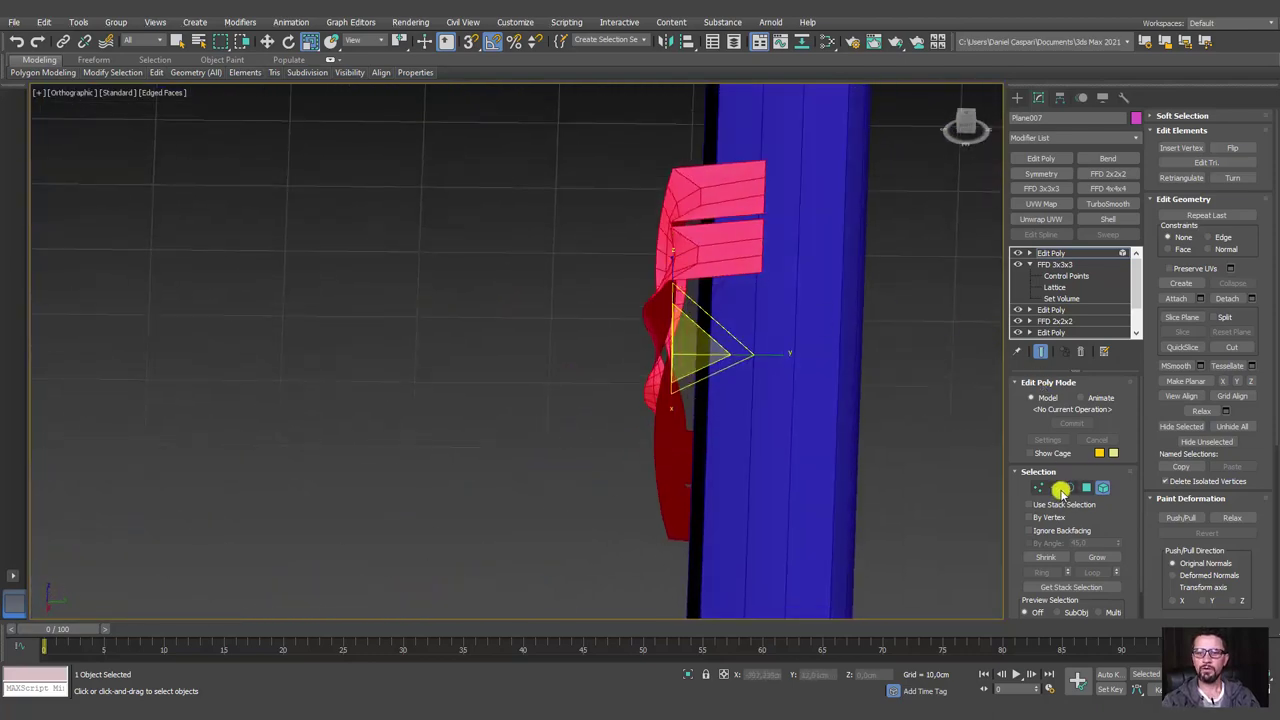
# Select the flap edge loops and apply Loops > Set Flow to smooth them
pyautogui.click(1057, 488)
pyautogui.click(723, 277)
pyautogui.keyDown('alt'); pyautogui.moveTo(723, 277); pyautogui.dragTo(752, 422, button='middle'); pyautogui.keyUp('alt')
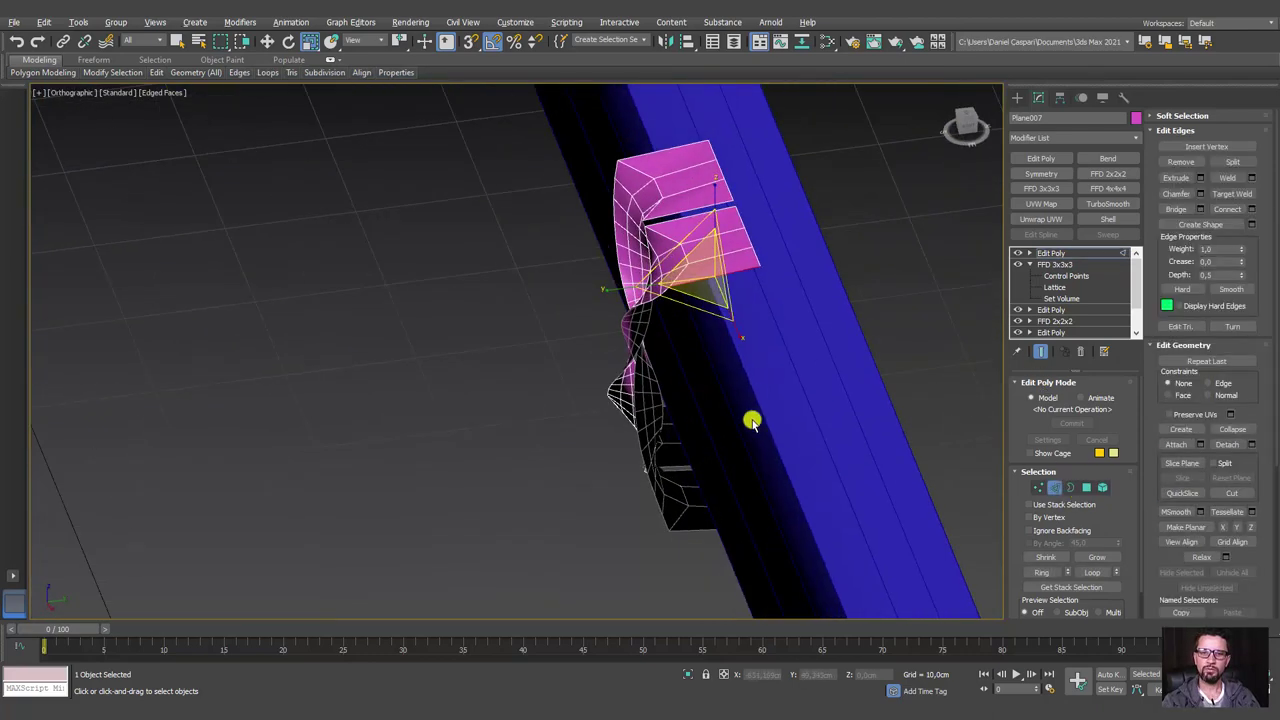
pyautogui.hotkey('ctrl', 'z')
pyautogui.keyDown('alt'); pyautogui.moveTo(687, 191); pyautogui.dragTo(601, 553, button='middle'); pyautogui.keyUp('alt')
pyautogui.hotkey('ctrl', 'z')
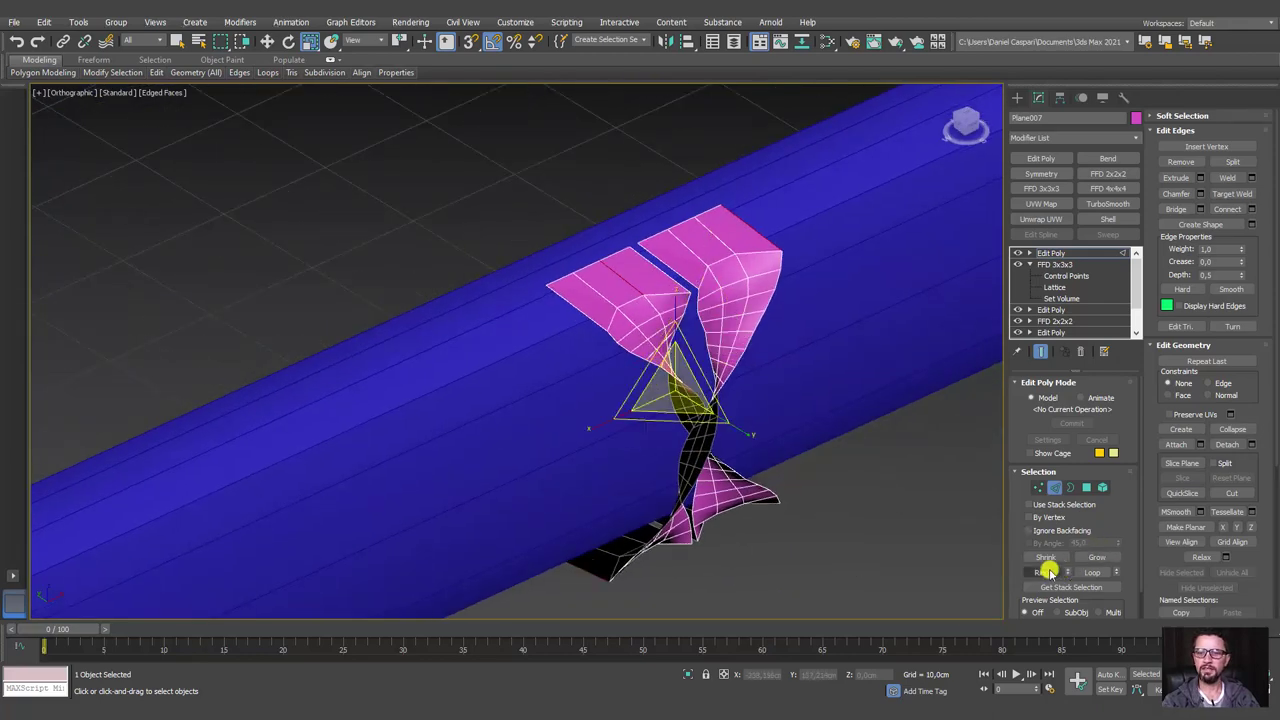
pyautogui.hotkey('ctrl', 'z')
pyautogui.hotkey('ctrl', 'z')
pyautogui.keyDown('alt'); pyautogui.moveTo(694, 357); pyautogui.dragTo(674, 351, button='middle'); pyautogui.keyUp('alt')
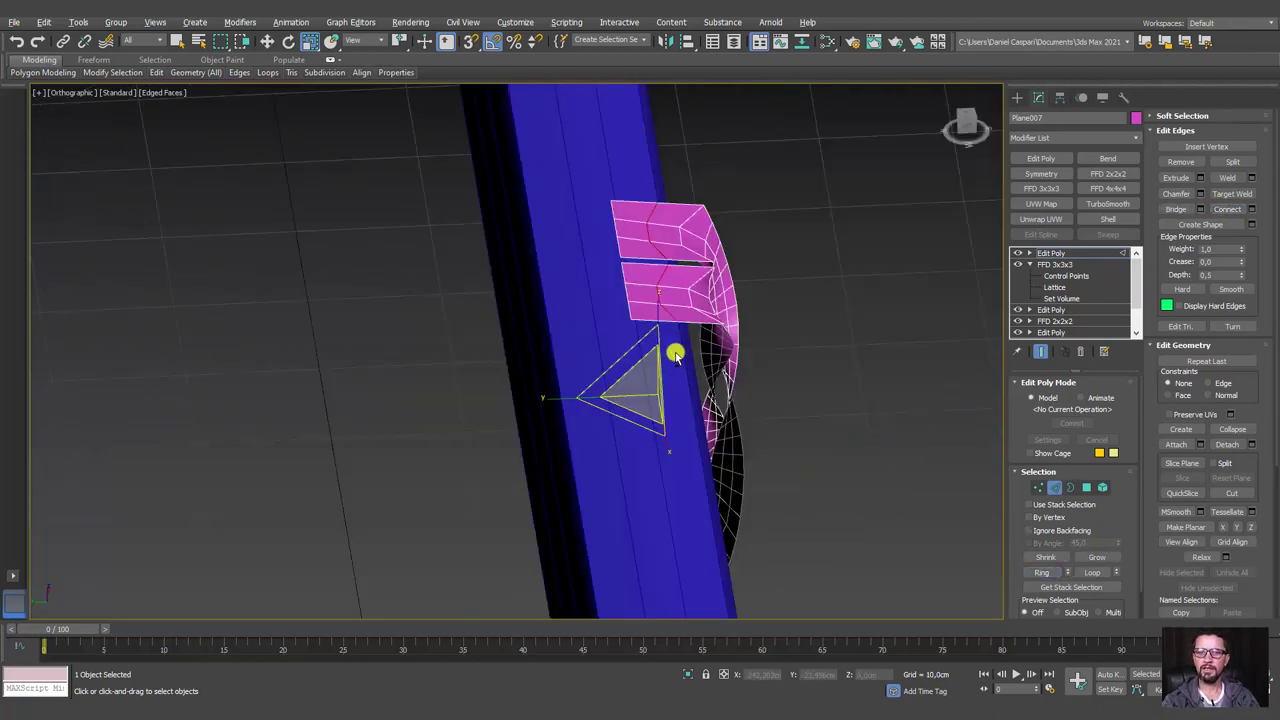
pyautogui.scroll(3, 667, 271)
pyautogui.keyDown('alt'); pyautogui.moveTo(713, 259); pyautogui.dragTo(466, 92, button='middle'); pyautogui.keyUp('alt')
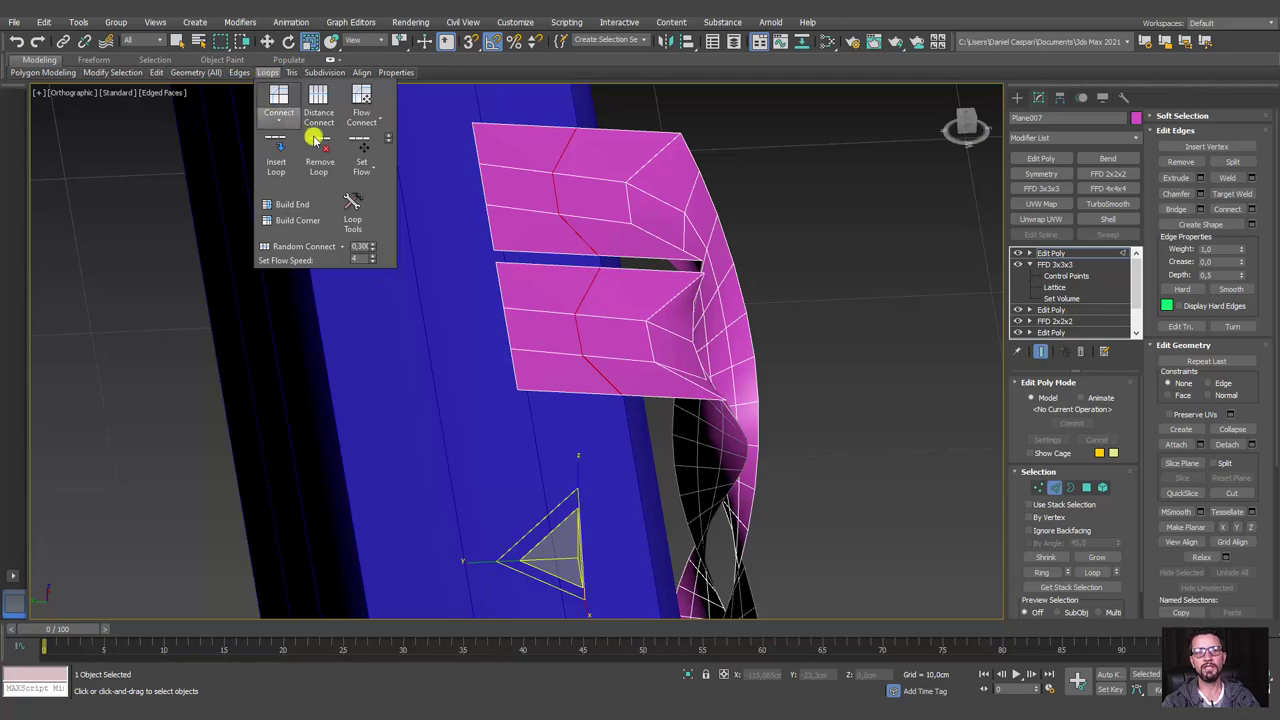
pyautogui.click(354, 145)
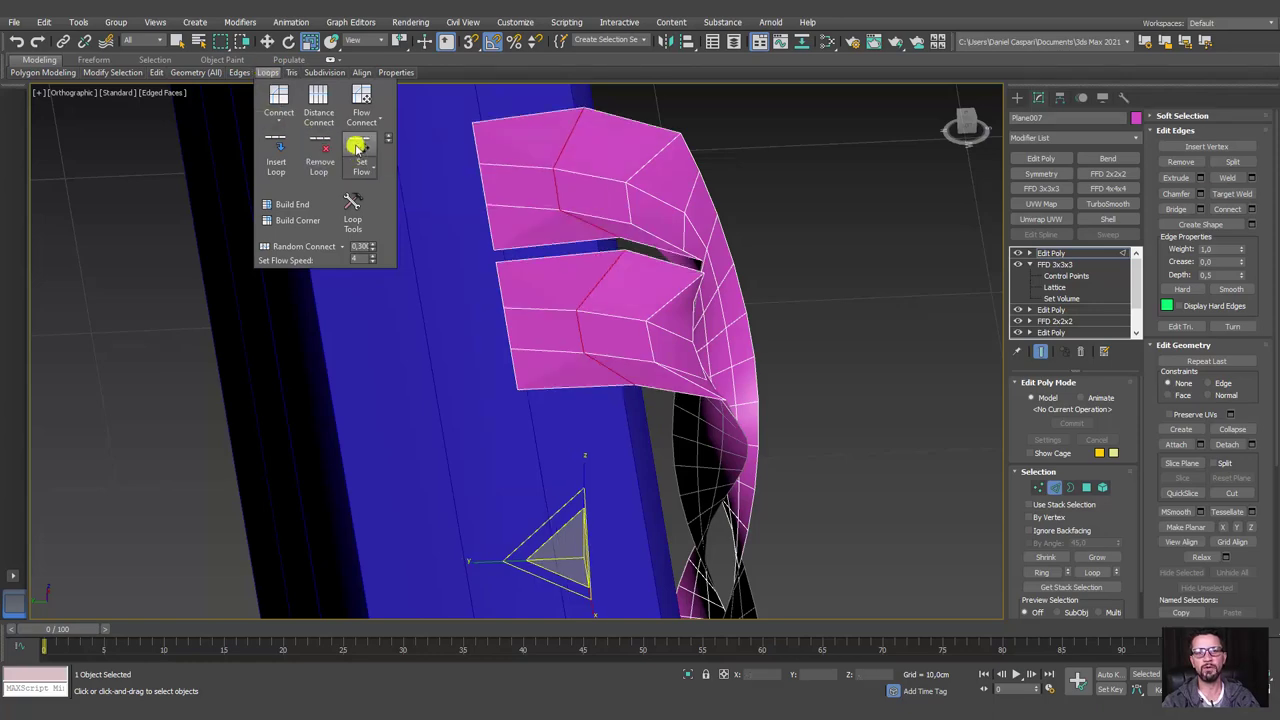
# Nudge the flap edges and rotate the top flap panel up around its hinge
pyautogui.moveTo(735, 295)
pyautogui.keyDown('alt'); pyautogui.mouseDown(button='middle')
pyautogui.moveTo(714, 263)
pyautogui.moveTo(749, 277)
pyautogui.moveTo(726, 343)
pyautogui.moveTo(633, 496)
pyautogui.mouseUp(button='middle'); pyautogui.keyUp('alt')
pyautogui.moveTo(737, 486); pyautogui.dragTo(656, 488)
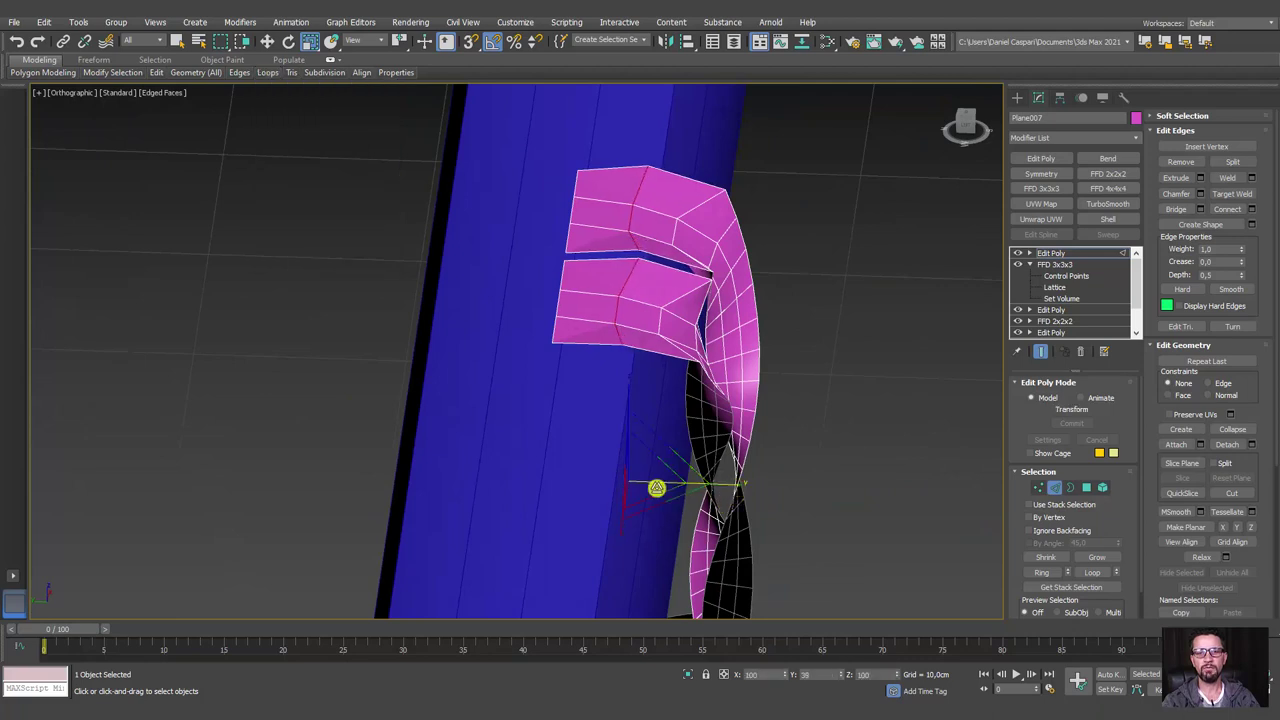
pyautogui.moveTo(646, 488)
pyautogui.keyDown('alt'); pyautogui.mouseDown(button='middle')
pyautogui.moveTo(640, 300)
pyautogui.moveTo(674, 254)
pyautogui.mouseUp(button='middle'); pyautogui.keyUp('alt')
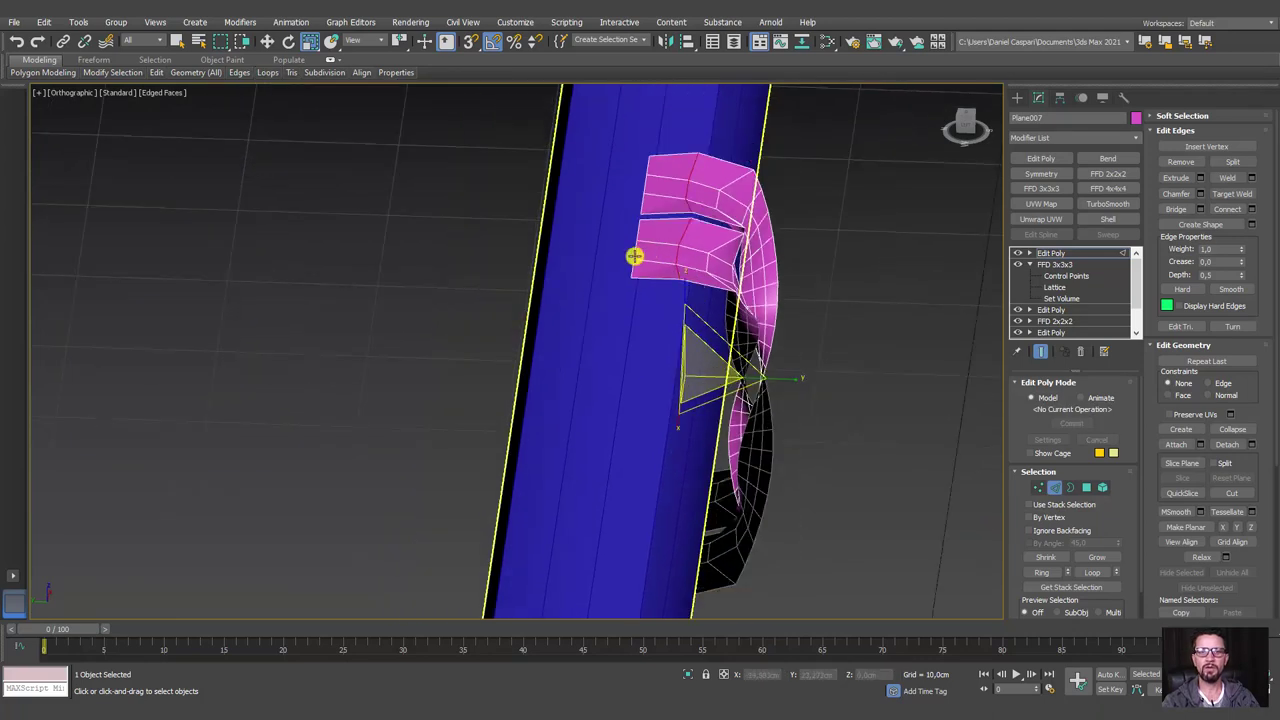
pyautogui.moveTo(654, 207); pyautogui.dragTo(641, 201)
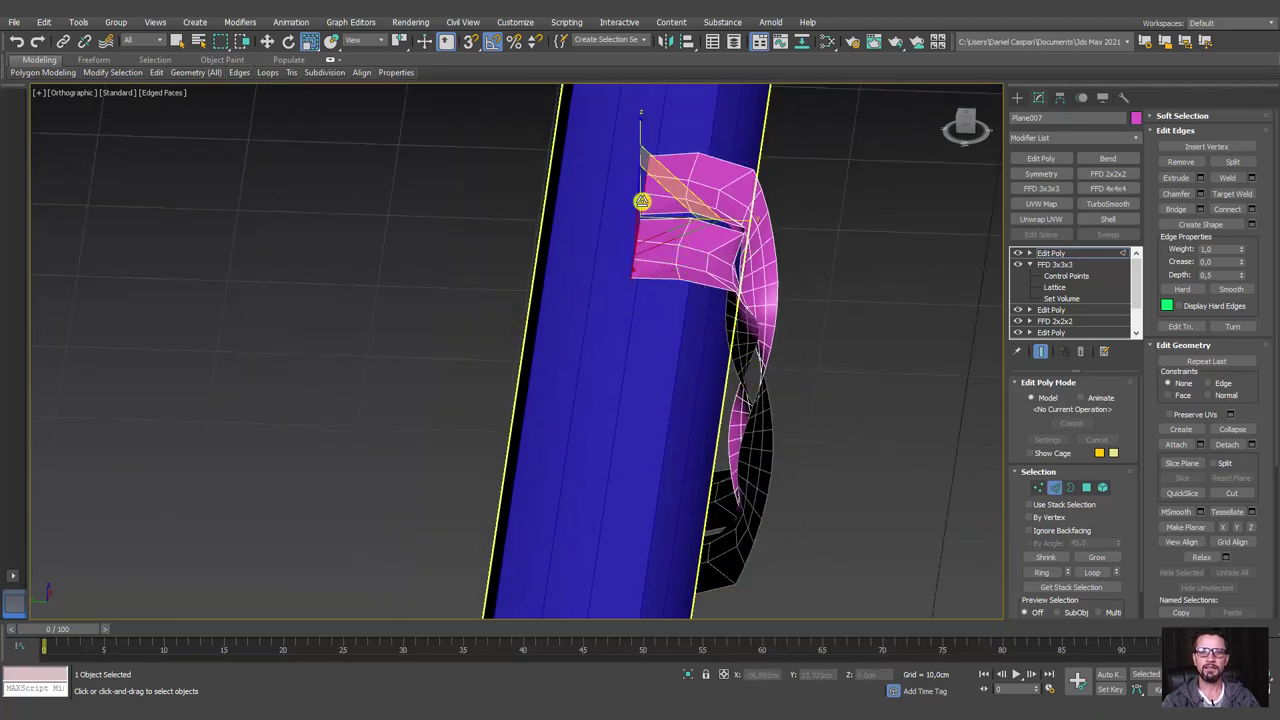
pyautogui.press('t')
pyautogui.press('z')
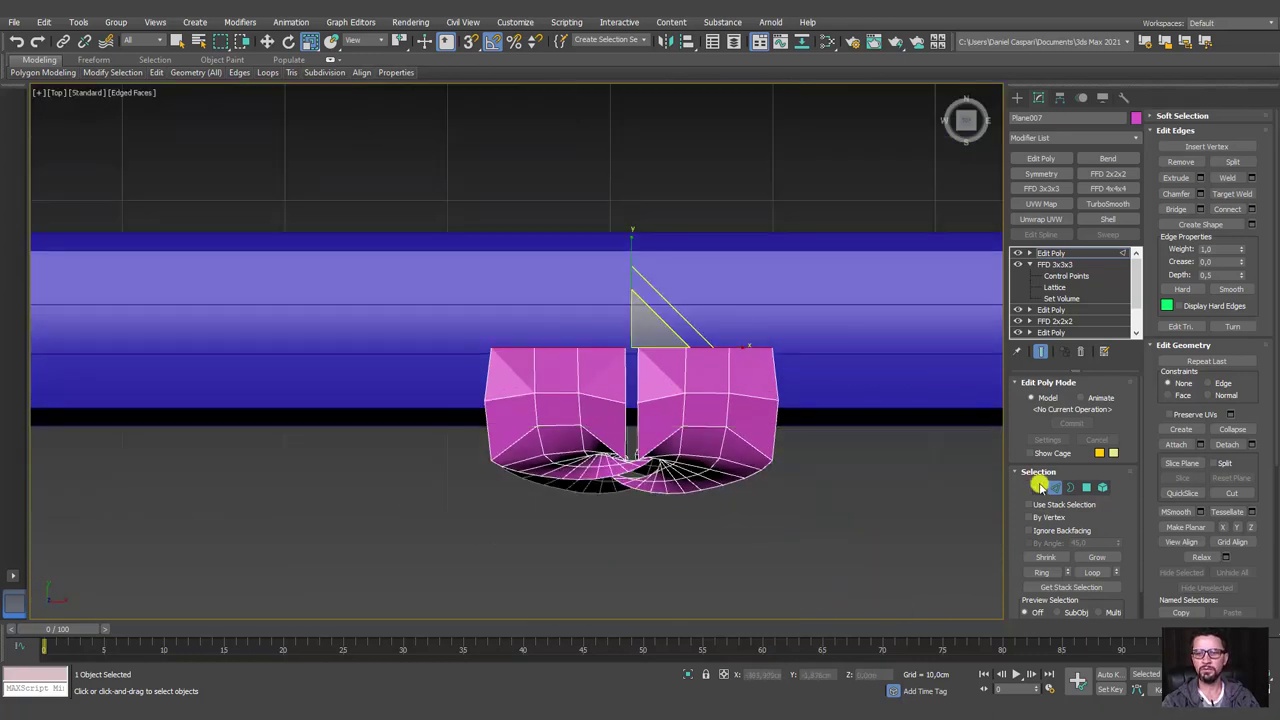
# Scale the top row of vertices wider and move the top edges down in Top view
pyautogui.click(1039, 487)
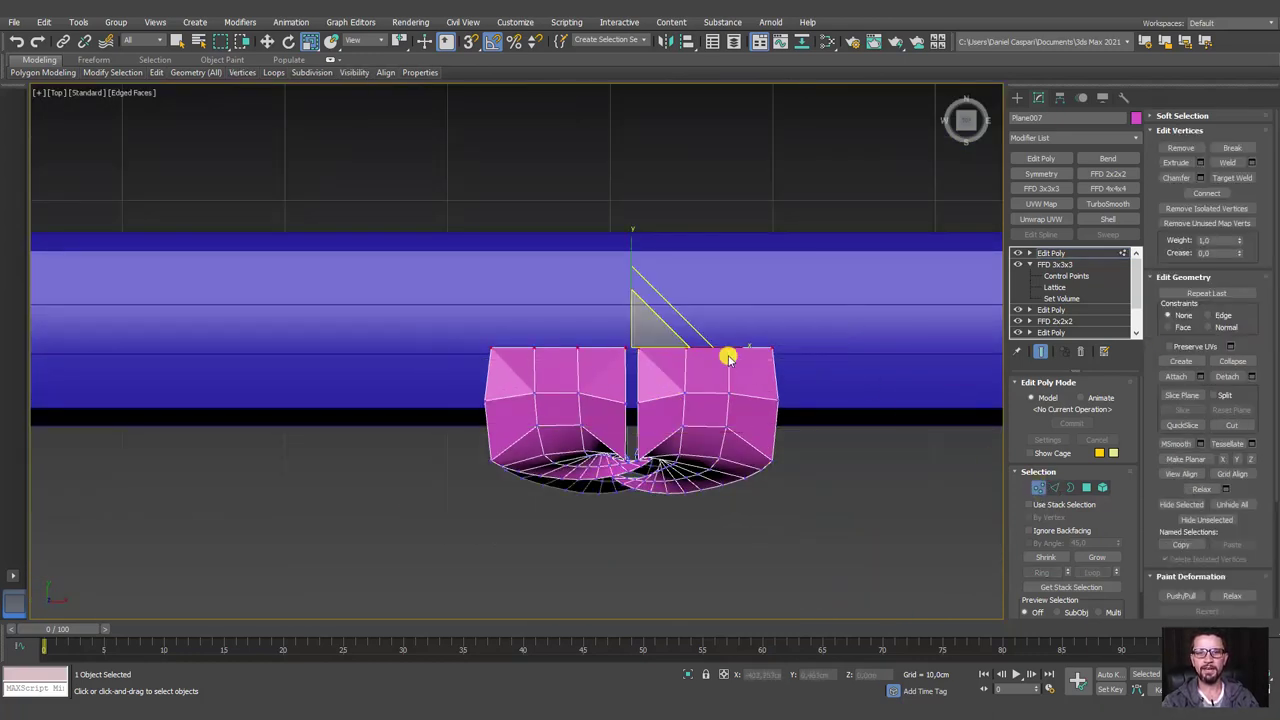
pyautogui.moveTo(746, 346); pyautogui.dragTo(754, 349)
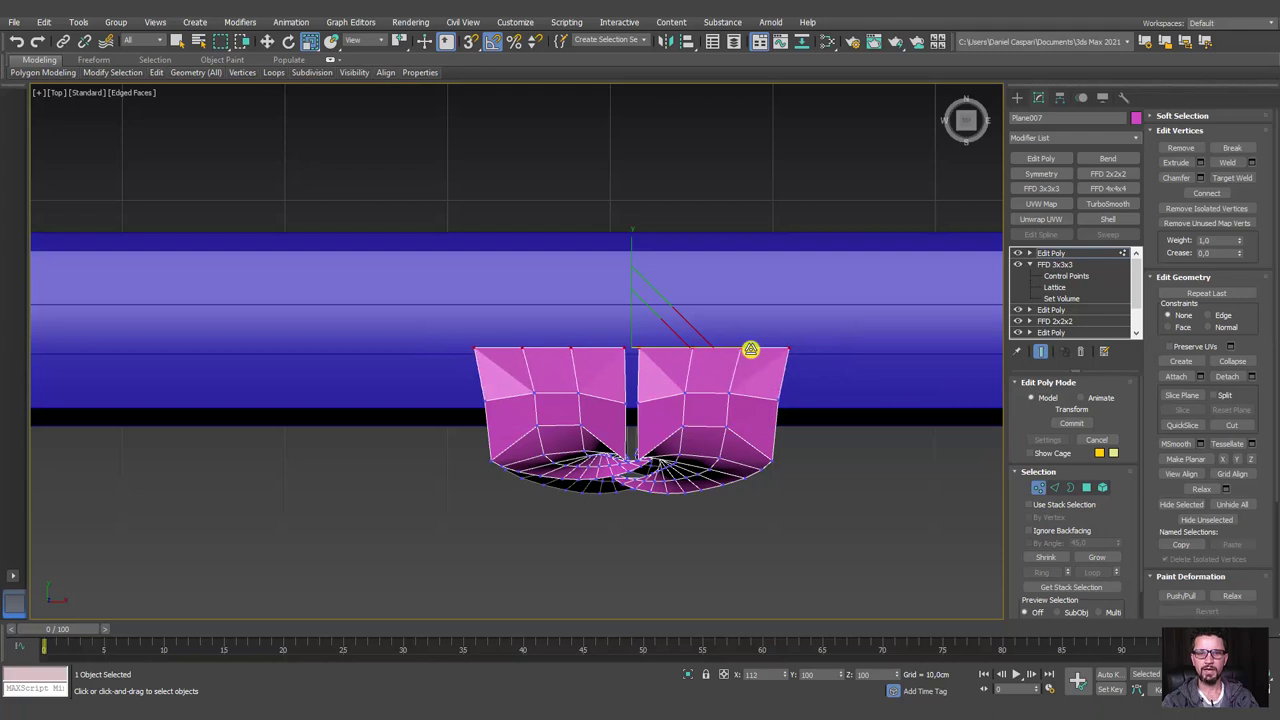
pyautogui.click(1054, 487)
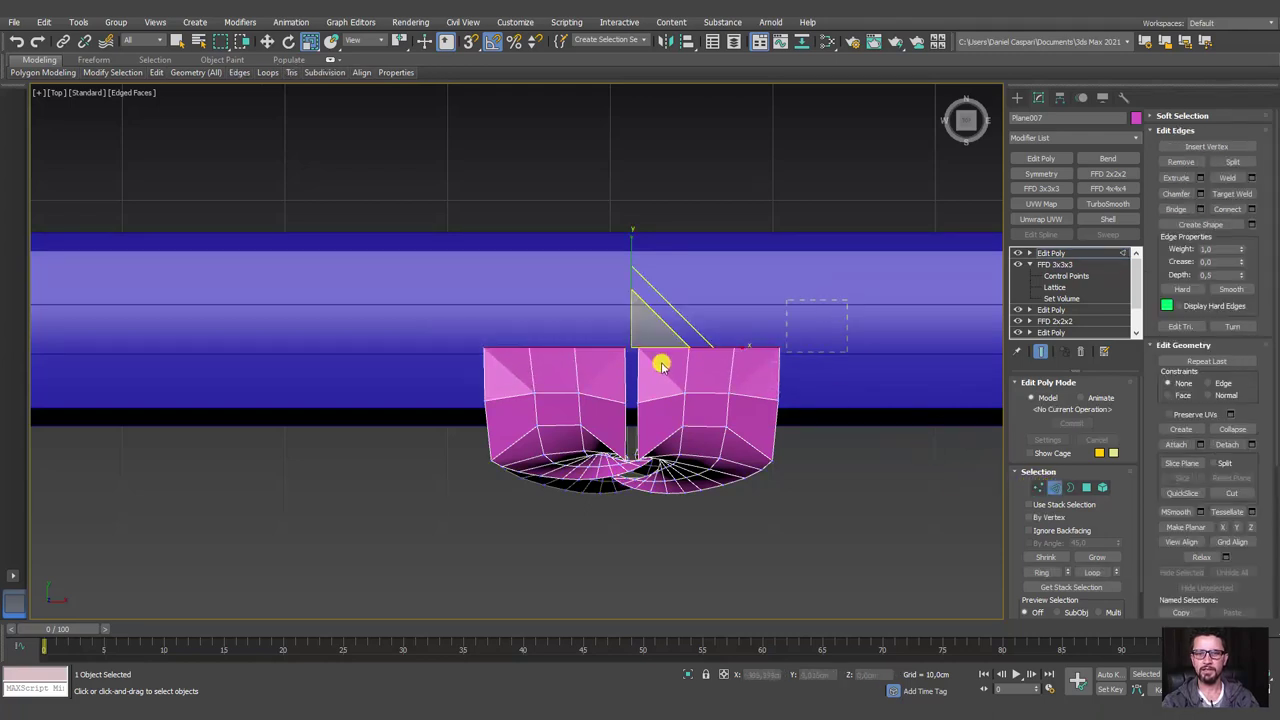
pyautogui.moveTo(903, 477); pyautogui.dragTo(903, 477)
pyautogui.press('w')
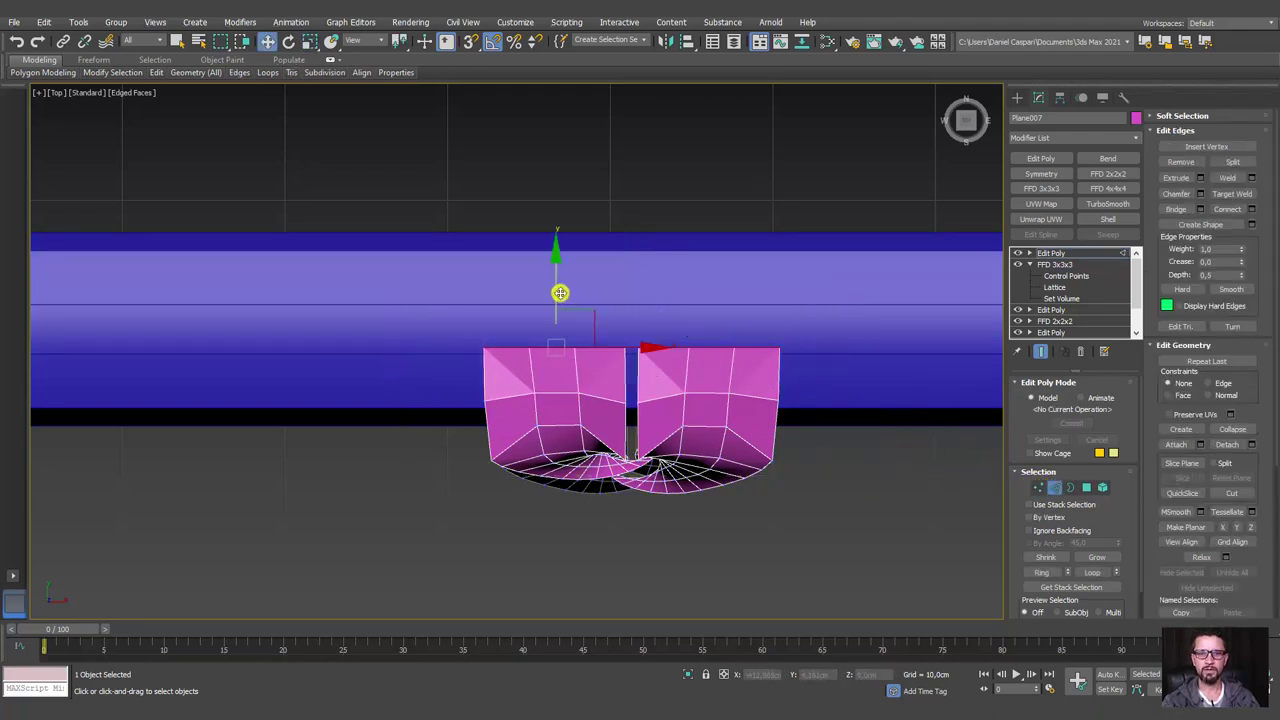
pyautogui.moveTo(560, 293); pyautogui.dragTo(553, 305)
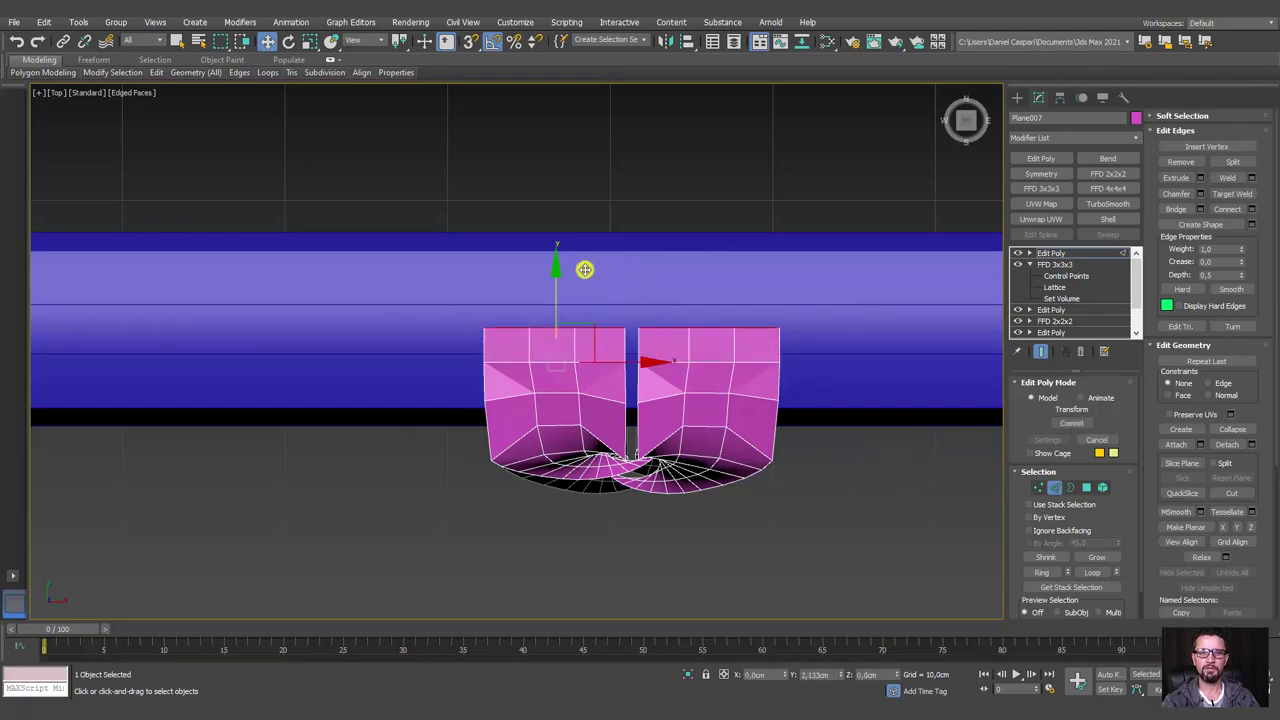
pyautogui.moveTo(657, 291)
pyautogui.keyDown('alt'); pyautogui.mouseDown(button='middle')
pyautogui.moveTo(748, 333)
pyautogui.moveTo(640, 297)
pyautogui.moveTo(627, 333)
pyautogui.moveTo(686, 323)
pyautogui.moveTo(688, 288)
pyautogui.moveTo(694, 314)
pyautogui.moveTo(650, 326)
pyautogui.moveTo(660, 346)
pyautogui.moveTo(646, 351)
pyautogui.moveTo(740, 351)
pyautogui.moveTo(608, 338)
pyautogui.mouseUp(button='middle'); pyautogui.keyUp('alt')
pyautogui.press('5')
pyautogui.scroll(2, 654, 323)
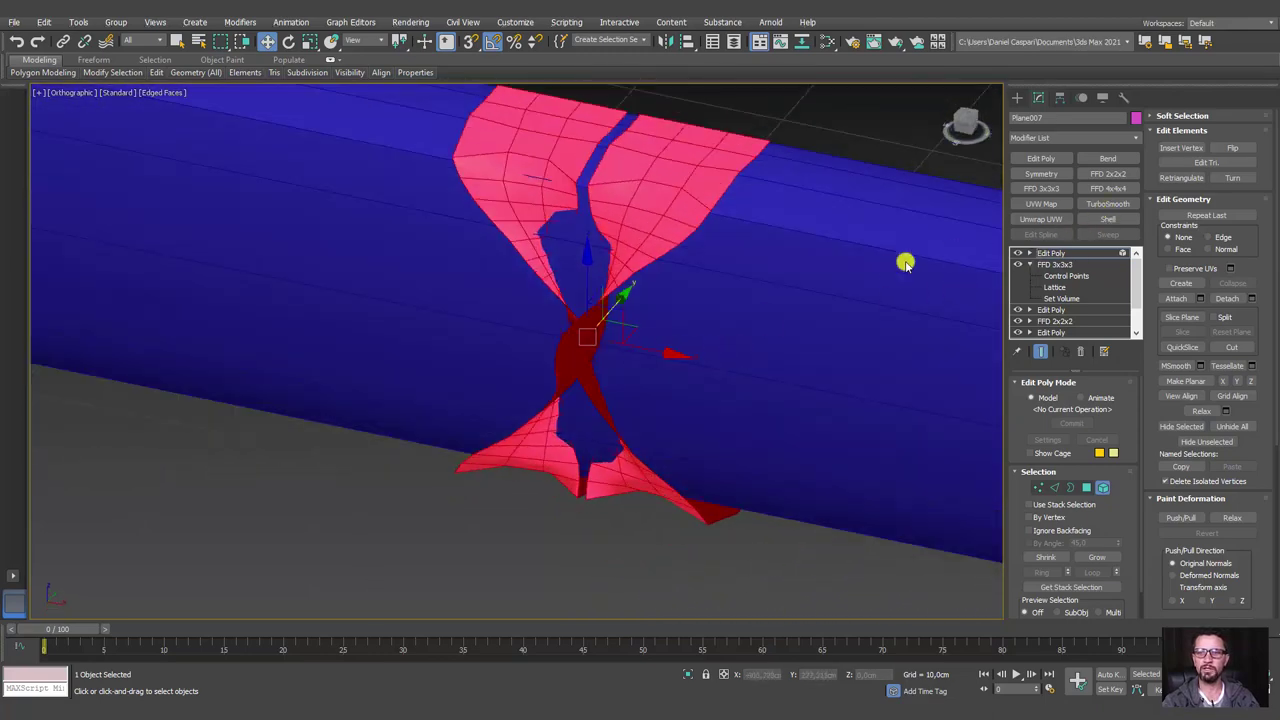
# Add a Symmetry modifier with its mirror axis set to Z
pyautogui.keyDown('alt'); pyautogui.moveTo(905, 263); pyautogui.dragTo(866, 334, button='middle'); pyautogui.keyUp('alt')
pyautogui.click(1051, 253)
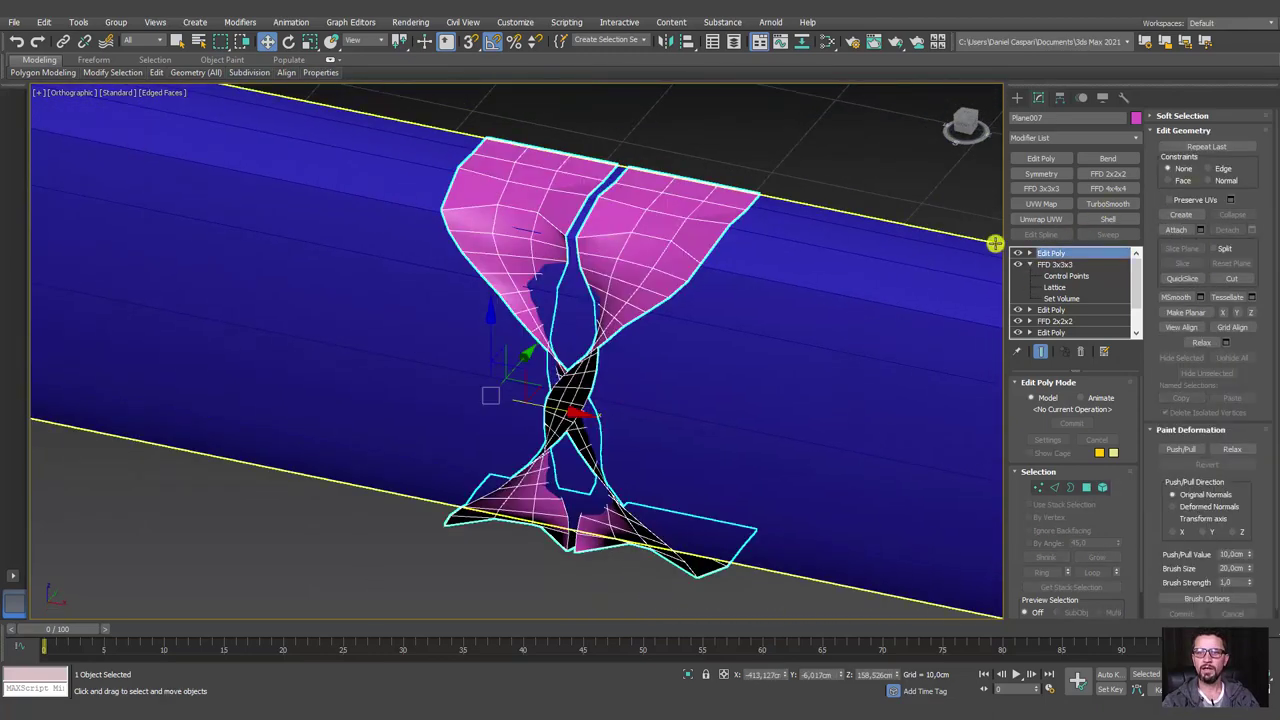
pyautogui.click(1040, 173)
pyautogui.keyDown('alt'); pyautogui.moveTo(780, 328); pyautogui.dragTo(760, 352, button='middle'); pyautogui.keyUp('alt')
pyautogui.click(1067, 408)
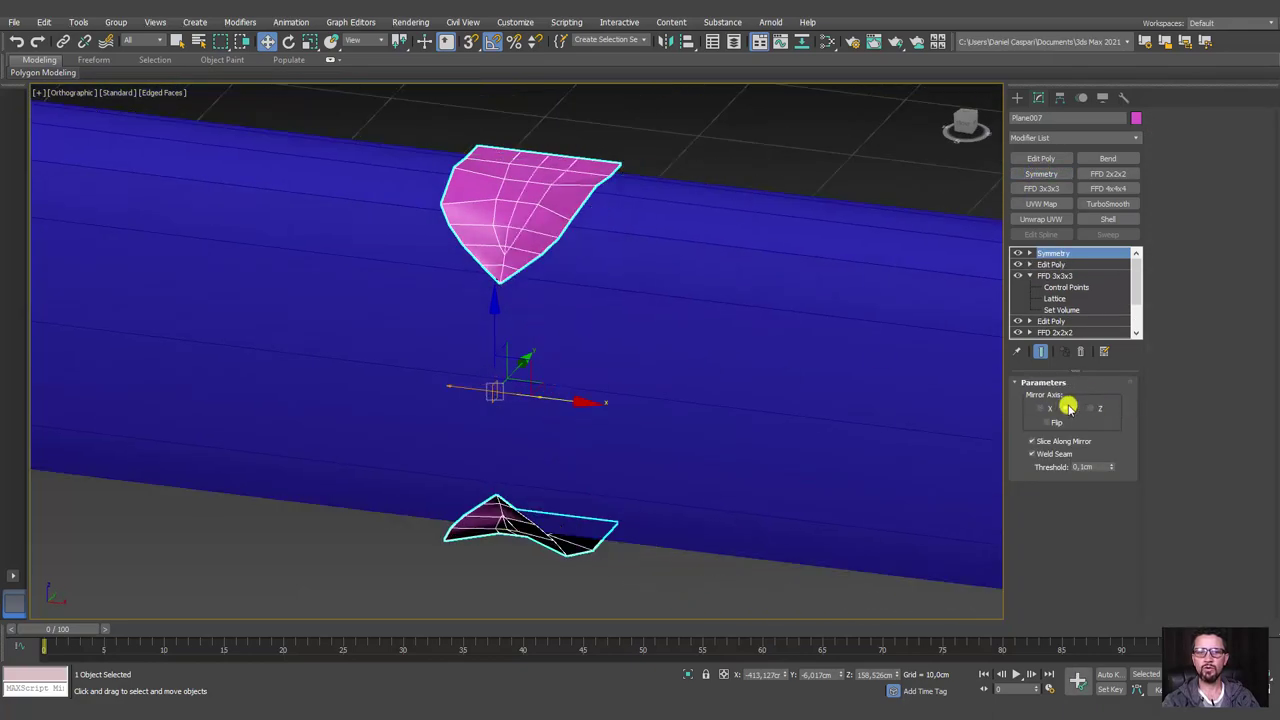
pyautogui.click(1090, 408)
pyautogui.moveTo(989, 411)
pyautogui.keyDown('alt'); pyautogui.mouseDown(button='middle')
pyautogui.moveTo(840, 397)
pyautogui.moveTo(1026, 443)
pyautogui.mouseUp(button='middle'); pyautogui.keyUp('alt')
# Slide the Symmetry mirror plane along the handle, enable Flip, and add a 1.28 cm Shell
pyautogui.click(1036, 257)
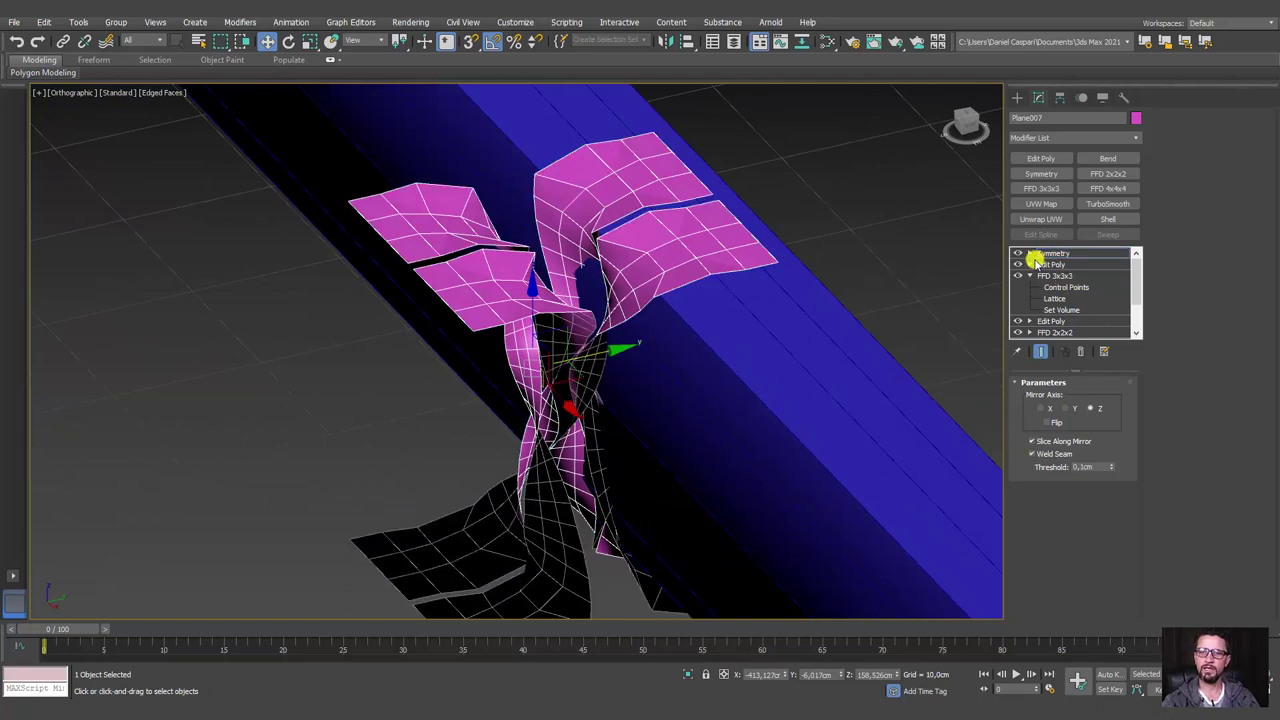
pyautogui.click(1029, 254)
pyautogui.keyDown('alt'); pyautogui.moveTo(652, 402); pyautogui.dragTo(617, 363, button='middle'); pyautogui.keyUp('alt')
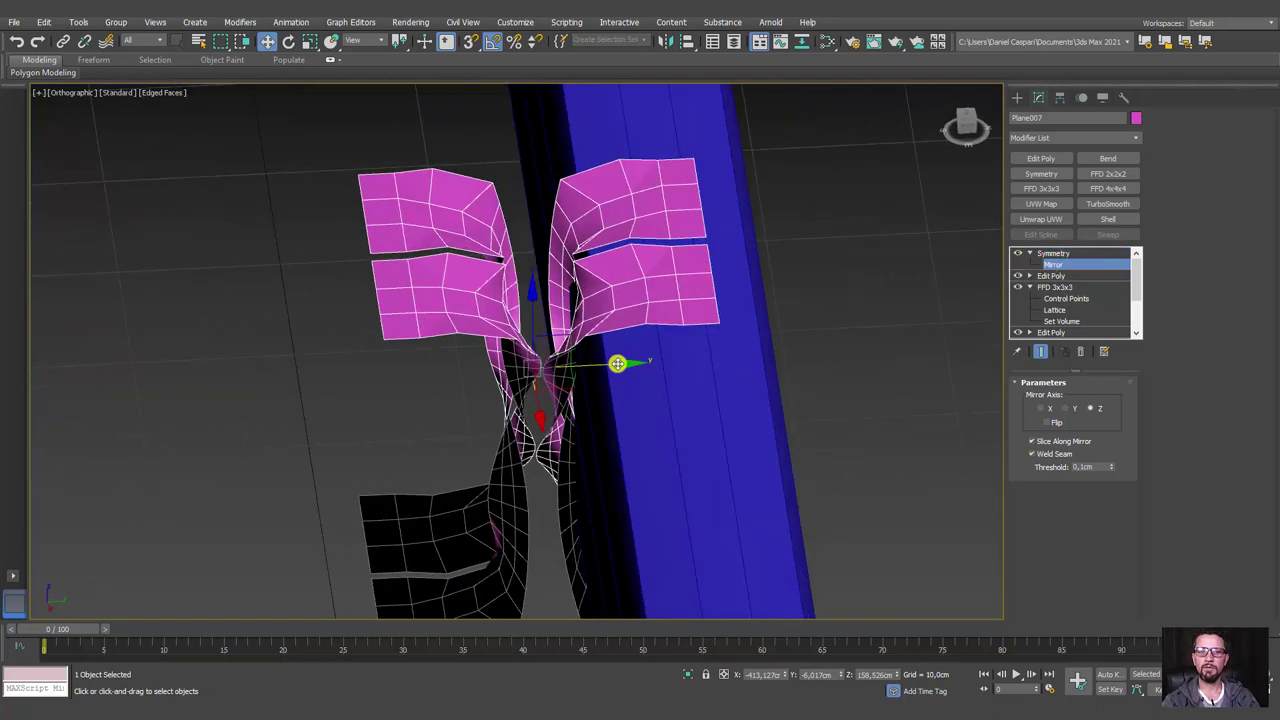
pyautogui.moveTo(617, 363); pyautogui.dragTo(745, 363)
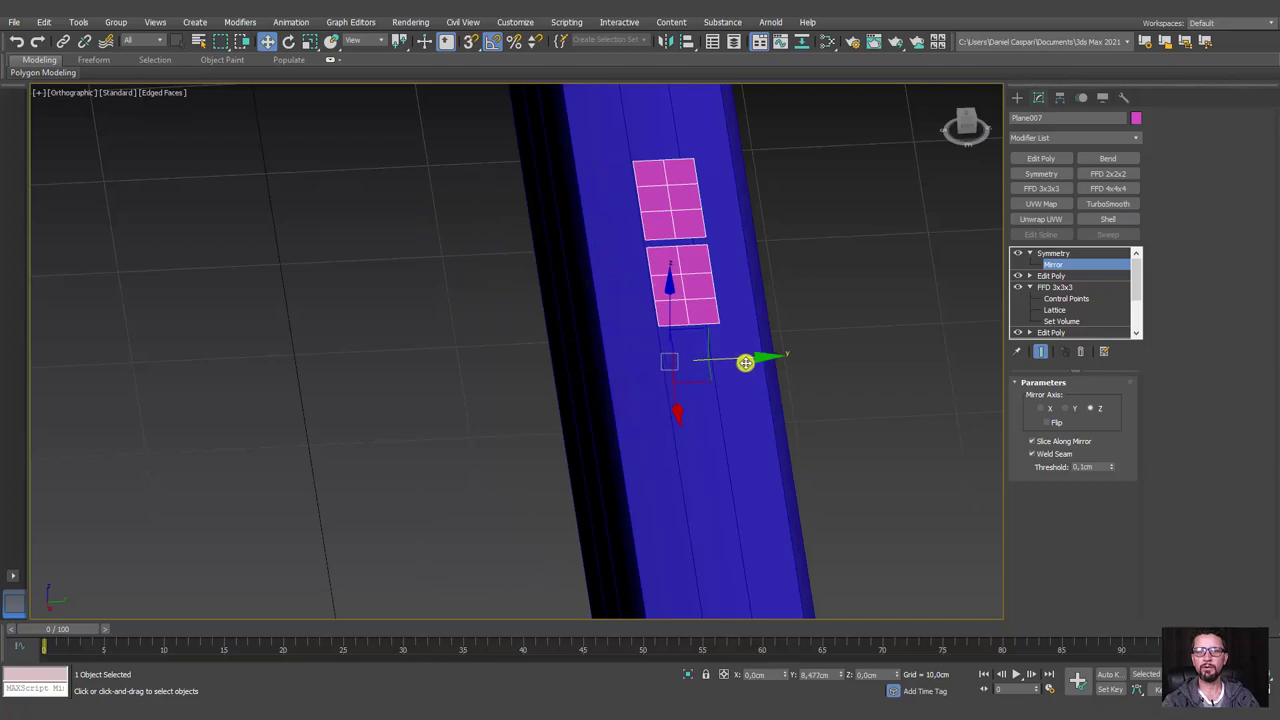
pyautogui.click(1052, 427)
pyautogui.keyDown('alt'); pyautogui.moveTo(780, 366); pyautogui.dragTo(760, 373, button='middle'); pyautogui.keyUp('alt')
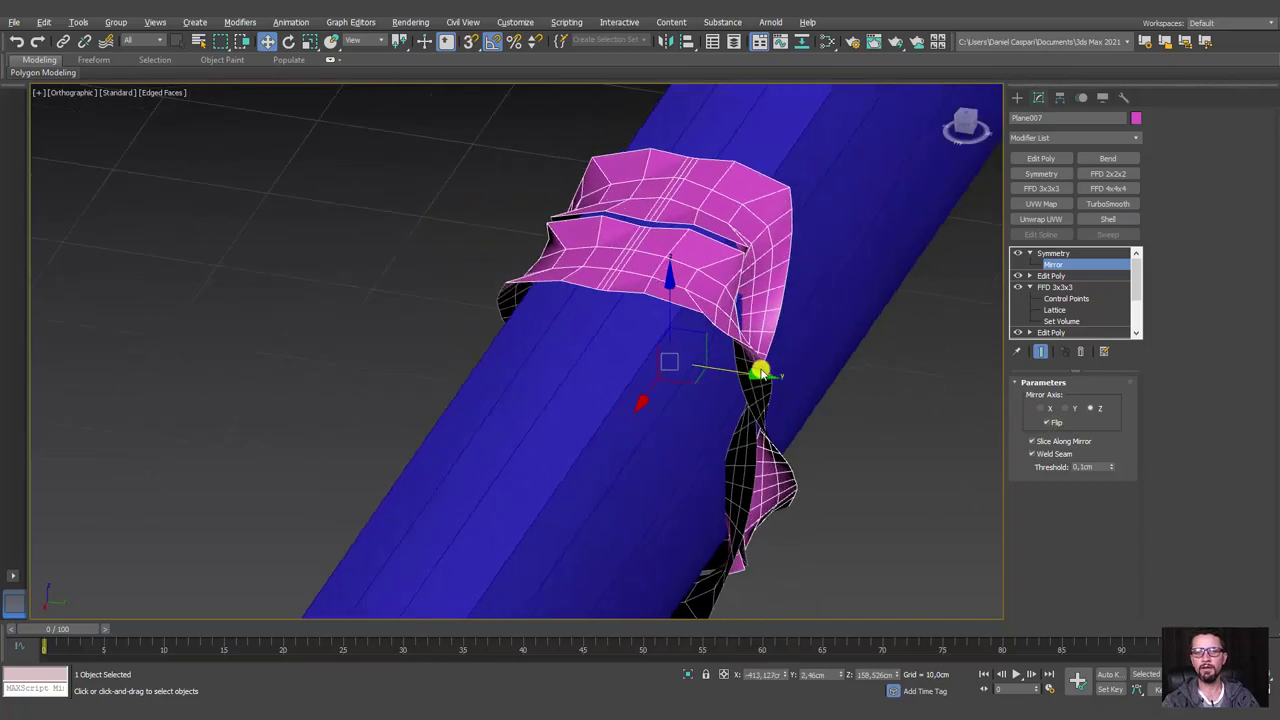
pyautogui.moveTo(747, 373); pyautogui.dragTo(757, 374)
pyautogui.moveTo(757, 374)
pyautogui.keyDown('alt'); pyautogui.mouseDown(button='middle')
pyautogui.moveTo(754, 326)
pyautogui.moveTo(740, 380)
pyautogui.moveTo(717, 383)
pyautogui.moveTo(745, 340)
pyautogui.moveTo(717, 374)
pyautogui.moveTo(819, 401)
pyautogui.moveTo(880, 400)
pyautogui.moveTo(983, 360)
pyautogui.moveTo(866, 326)
pyautogui.moveTo(789, 409)
pyautogui.mouseUp(button='middle'); pyautogui.keyUp('alt')
pyautogui.click(1106, 220)
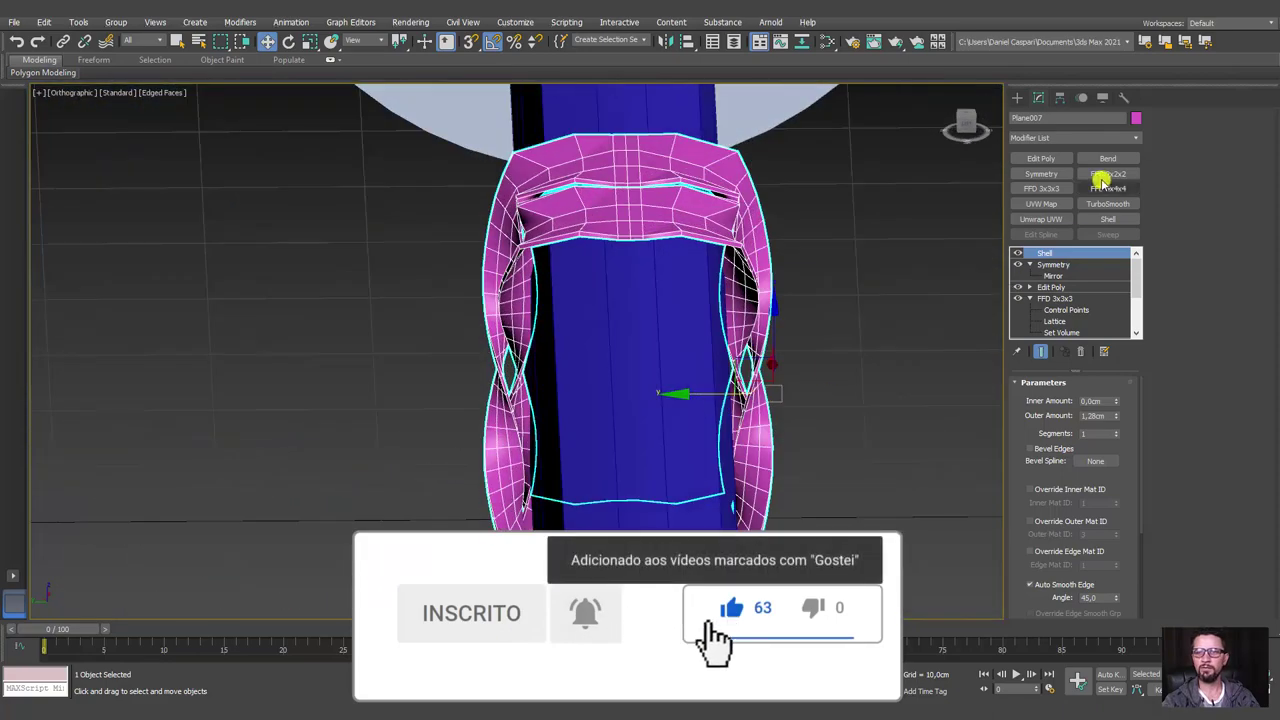
# Add an FFD 3x3x3 above the Shell and scale its control points outward to widen the ribbon
pyautogui.click(1044, 187)
pyautogui.click(1033, 258)
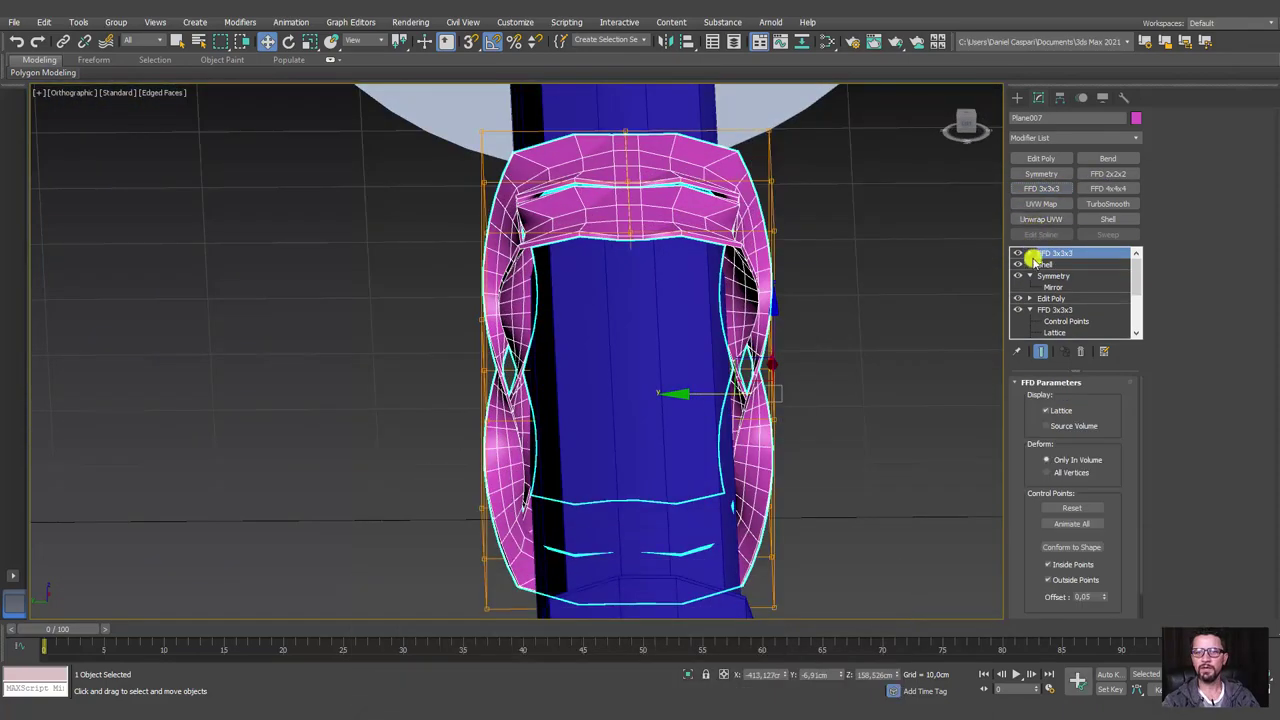
pyautogui.click(1052, 264)
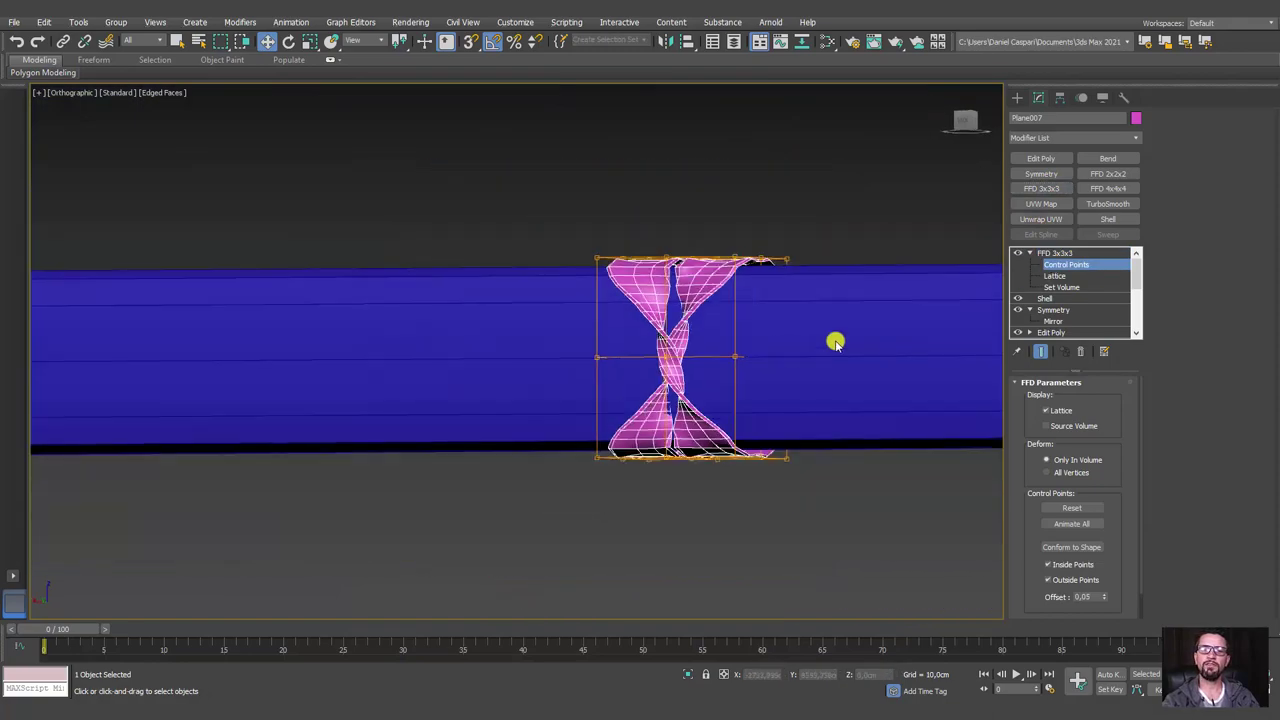
pyautogui.keyDown('alt'); pyautogui.moveTo(689, 367); pyautogui.dragTo(788, 400, button='middle'); pyautogui.keyUp('alt')
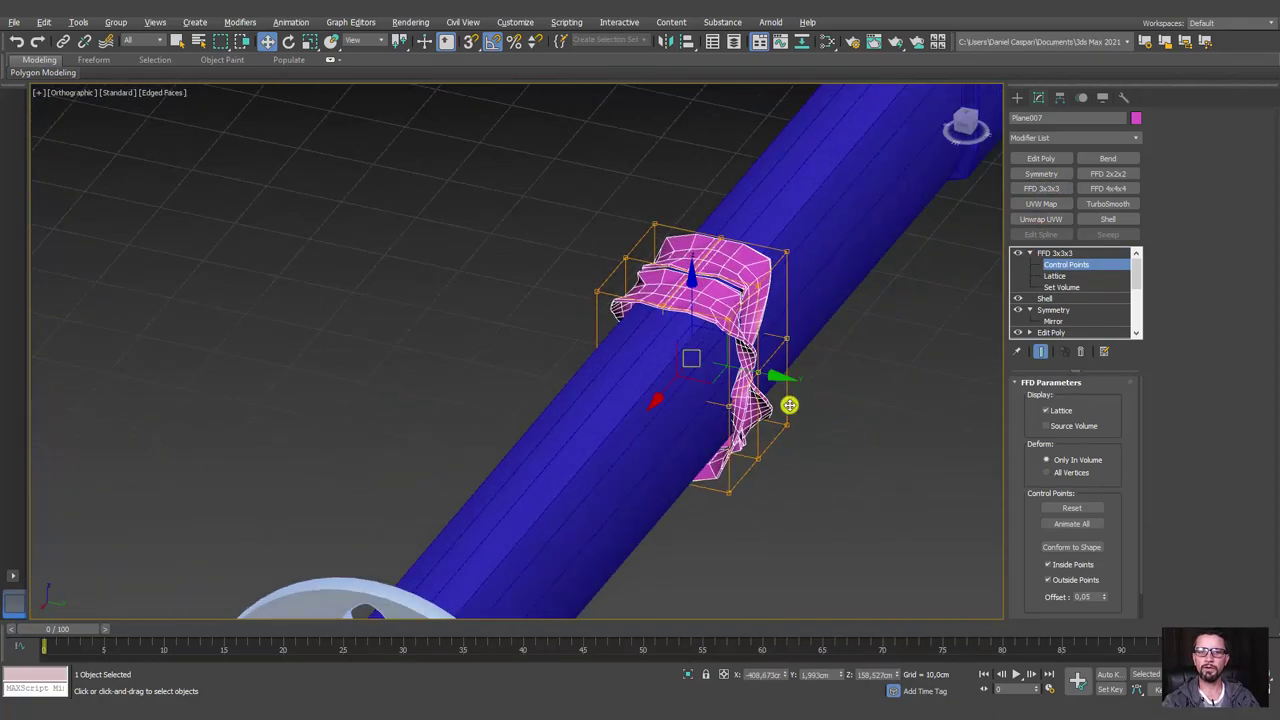
pyautogui.press('e')
pyautogui.moveTo(783, 377); pyautogui.dragTo(806, 388)
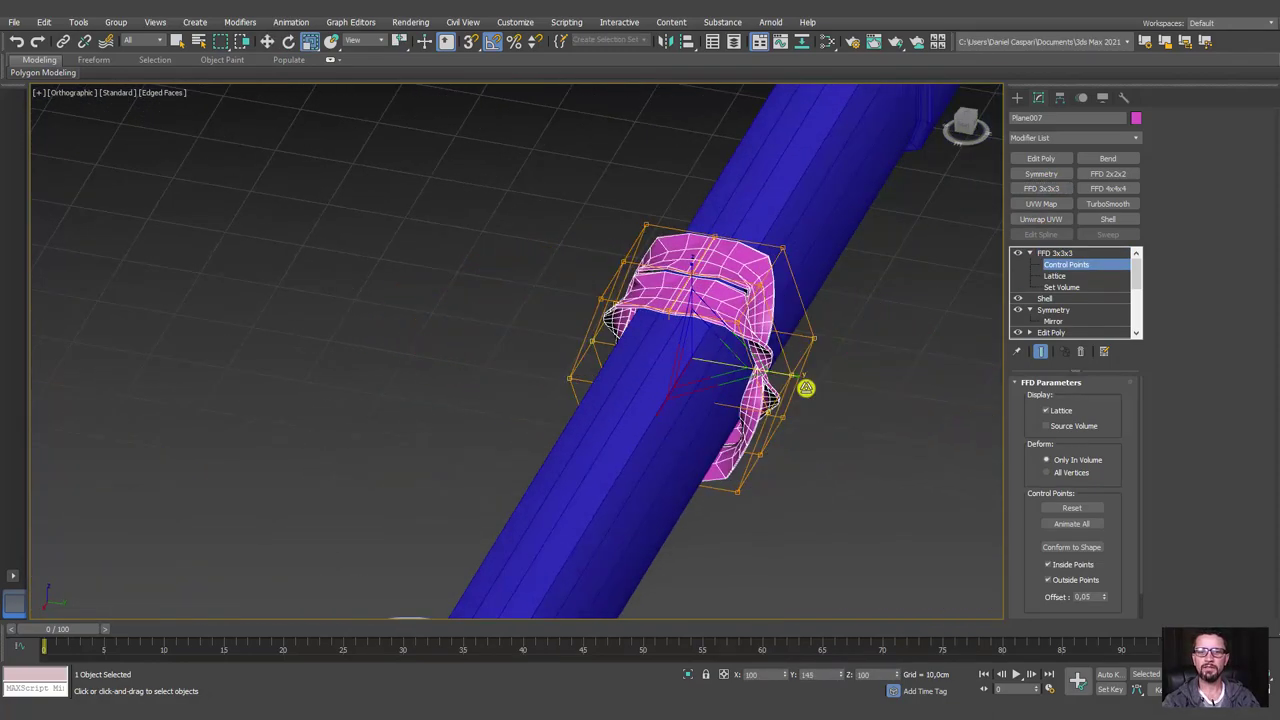